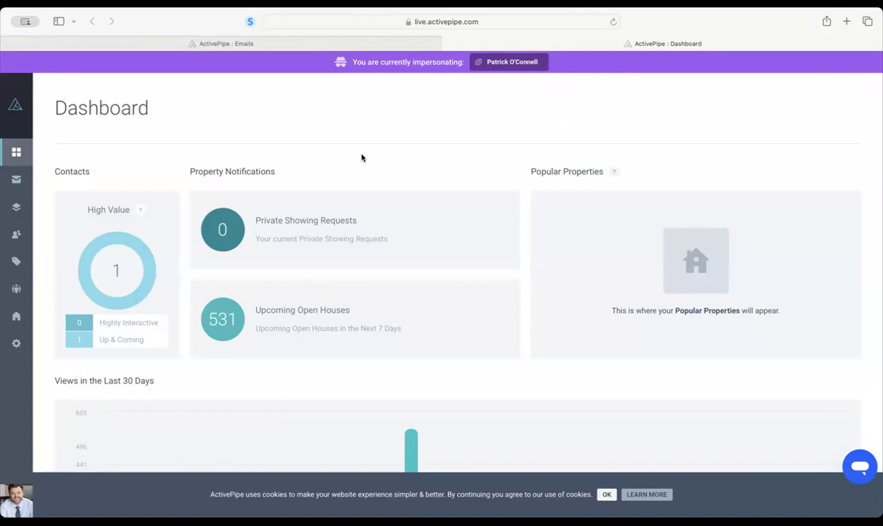
- Dismiss the ActivePipe cookie notice and switch to the Active Pipe Board Lists spreadsheet
{"action": "left_click", "coordinate": [606, 494]}
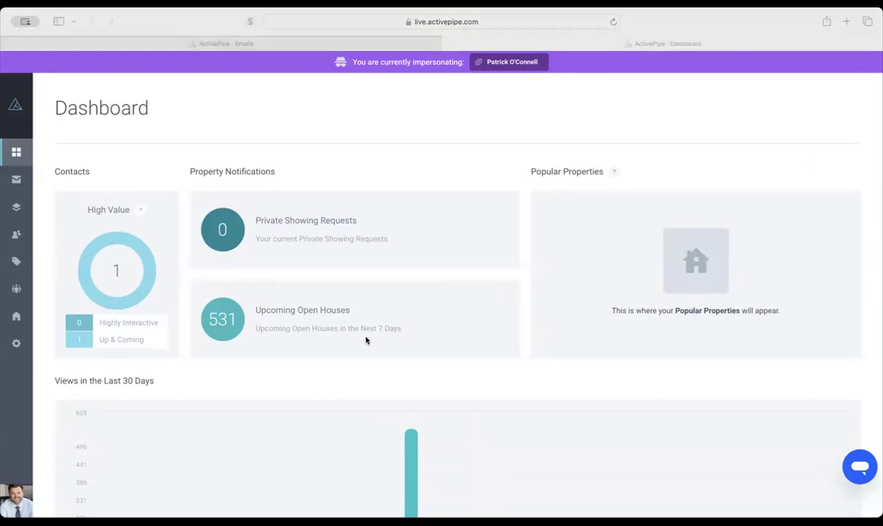
{"action": "key", "text": "super+Tab"}
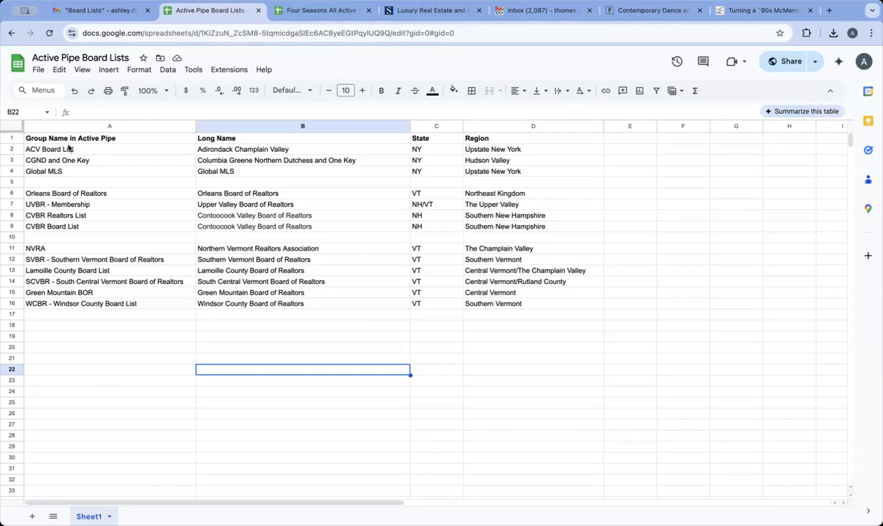
- Review the board group names, long names, states and regions in columns A–D, including the Vermont boards
{"action": "left_click_drag", "start_coordinate": [64, 139], "coordinate": [82, 308]}
{"action": "left_click", "coordinate": [83, 313]}
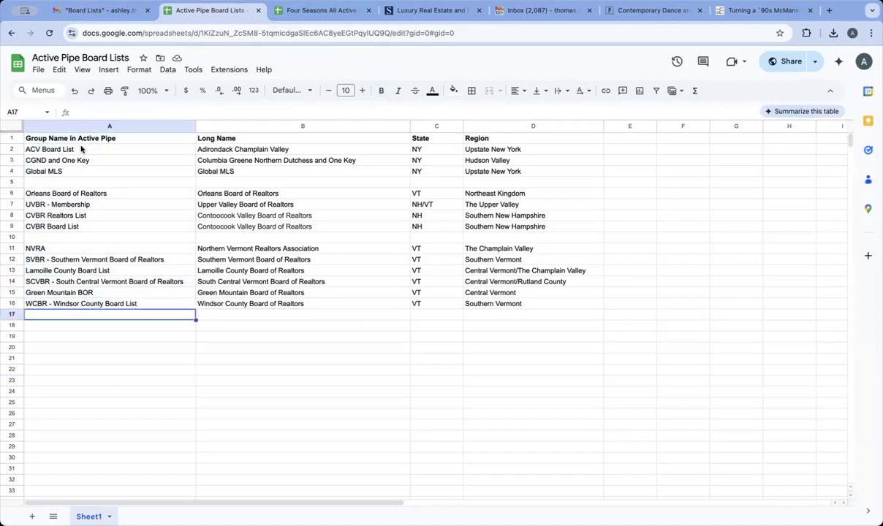
{"action": "left_click", "coordinate": [203, 147]}
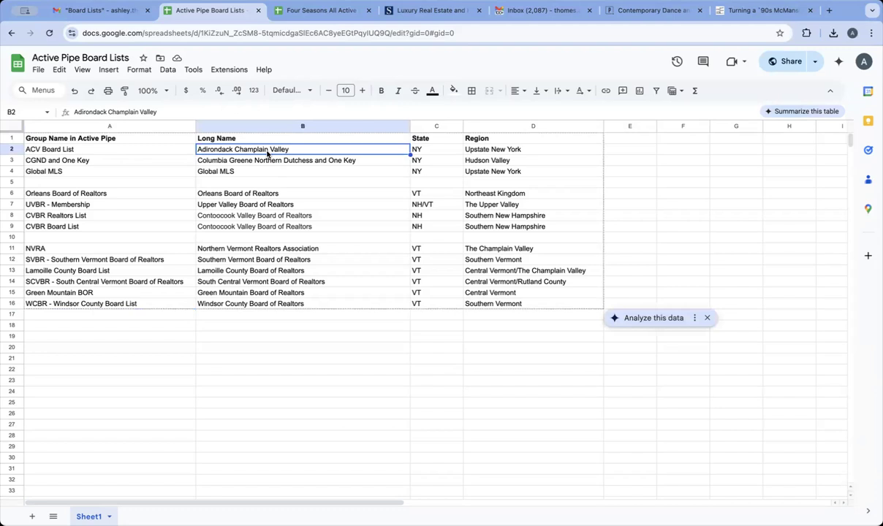
{"action": "left_click", "coordinate": [418, 150]}
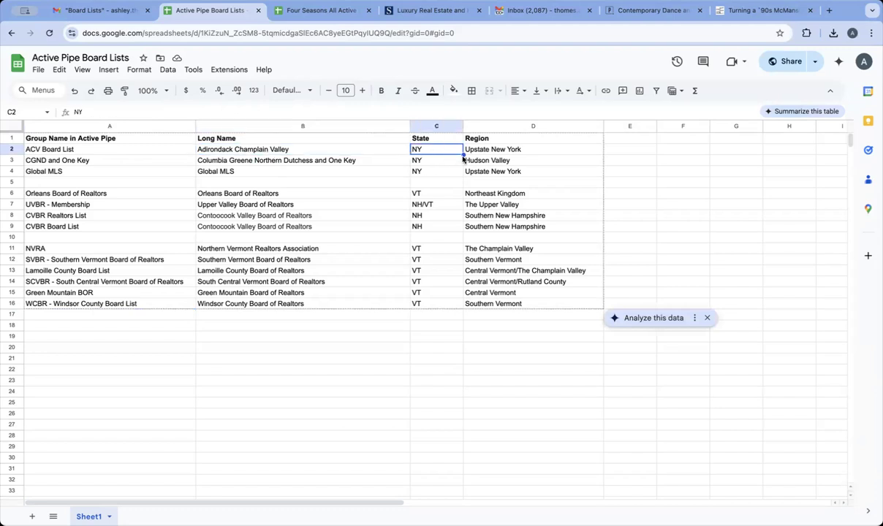
{"action": "left_click", "coordinate": [491, 151]}
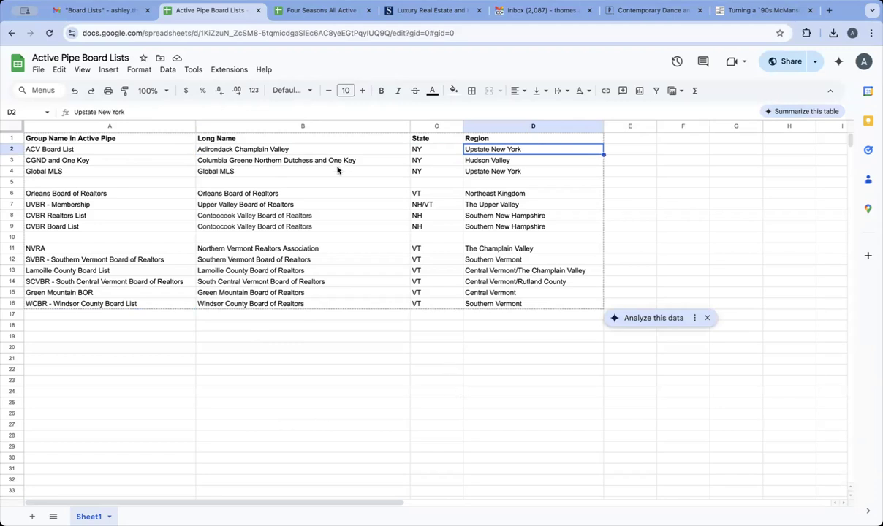
{"action": "left_click_drag", "start_coordinate": [308, 138], "coordinate": [307, 303]}
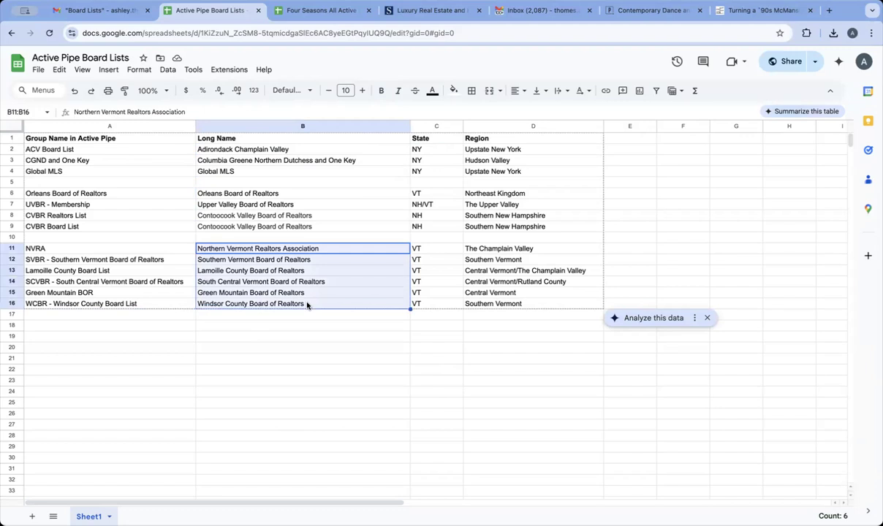
{"action": "left_click", "coordinate": [113, 248]}
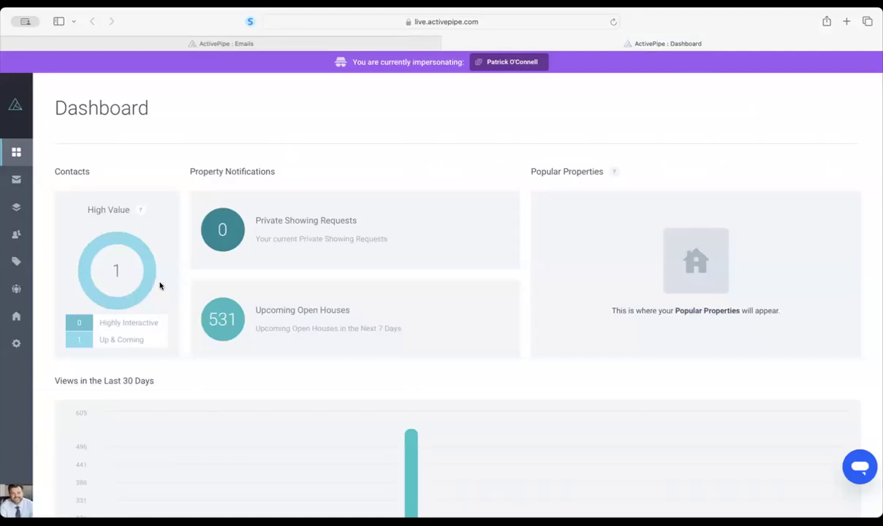
- Start a new email from Emails and browse templates like Just Sold, Newsletter, Open House and Canvas
{"action": "left_click", "coordinate": [22, 182]}
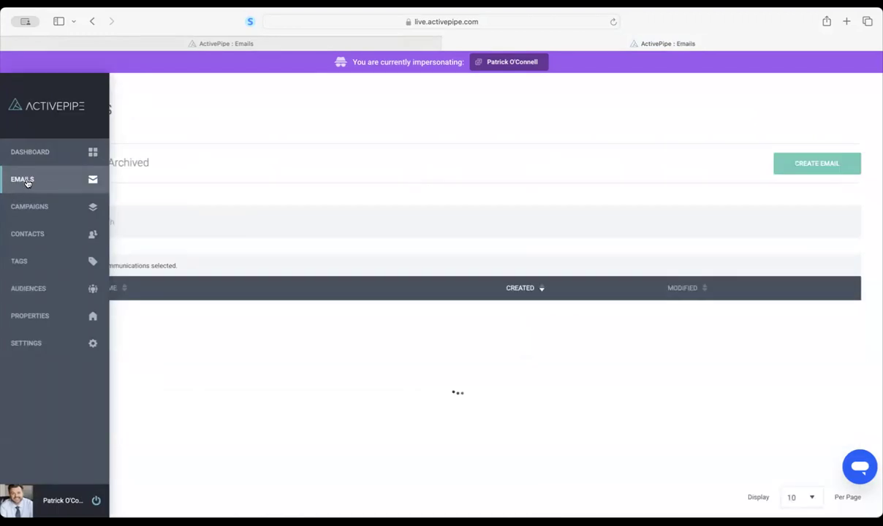
{"action": "left_click", "coordinate": [813, 164]}
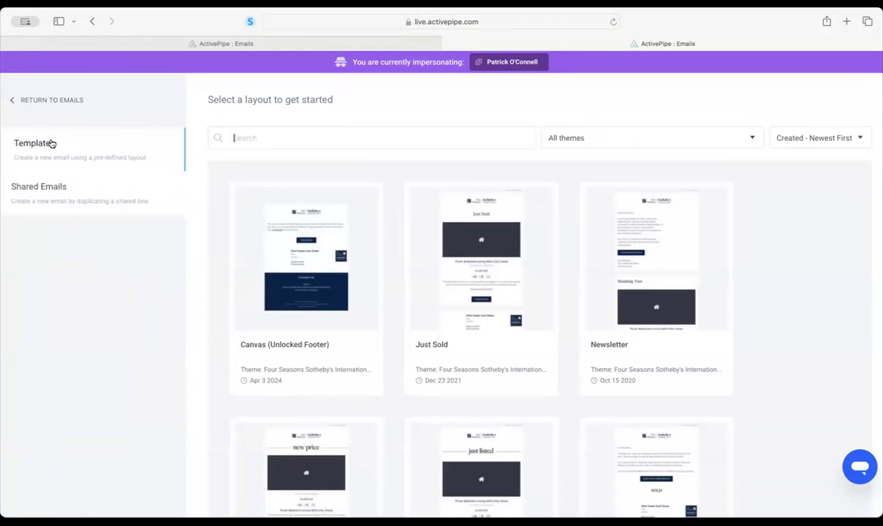
{"action": "scroll", "coordinate": [456, 350], "scroll_direction": "down", "scroll_amount": 4}
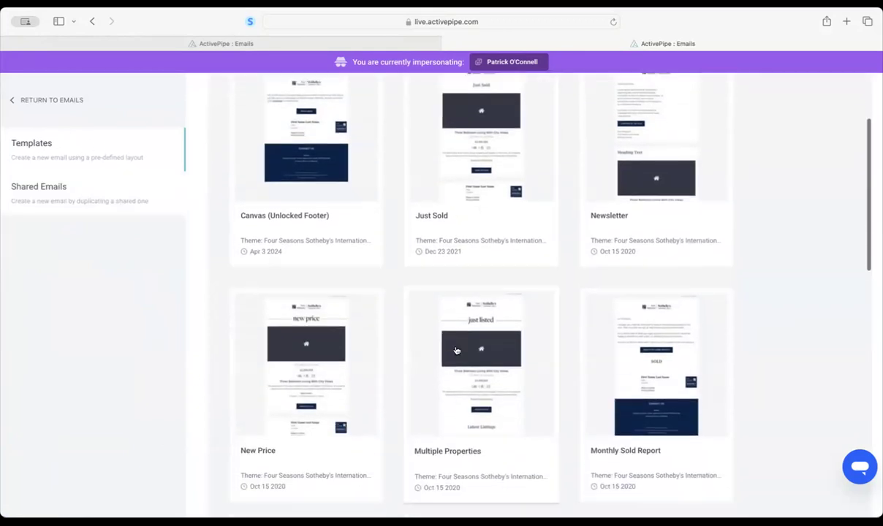
{"action": "scroll", "coordinate": [455, 351], "scroll_direction": "up", "scroll_amount": 1}
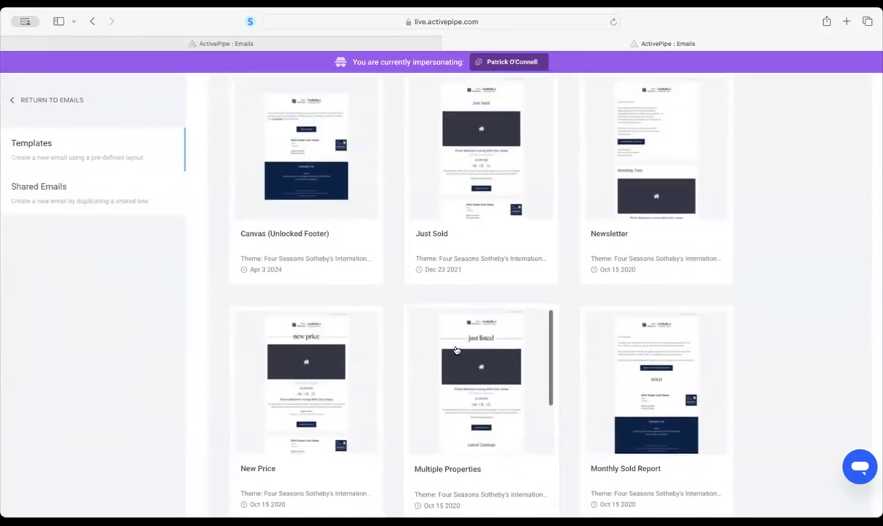
{"action": "scroll", "coordinate": [455, 350], "scroll_direction": "down", "scroll_amount": 3}
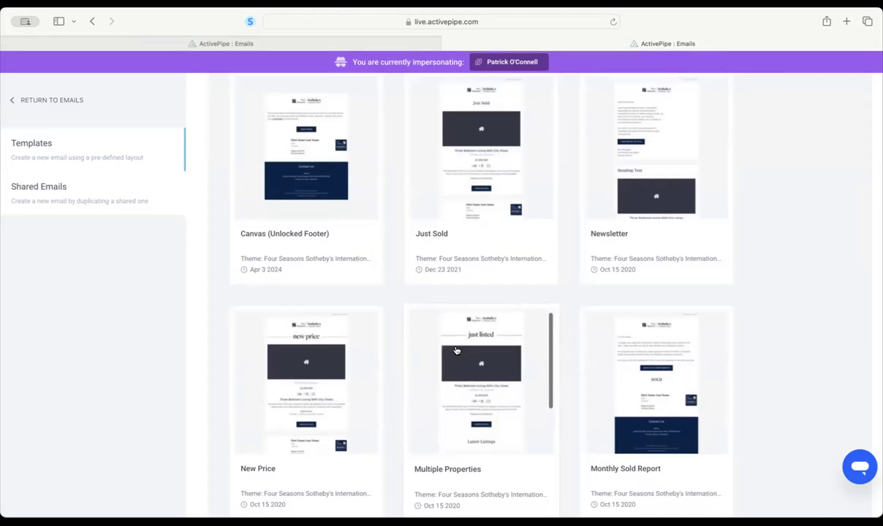
{"action": "scroll", "coordinate": [457, 375], "scroll_direction": "down", "scroll_amount": 4}
{"action": "scroll", "coordinate": [456, 377], "scroll_direction": "up", "scroll_amount": 5}
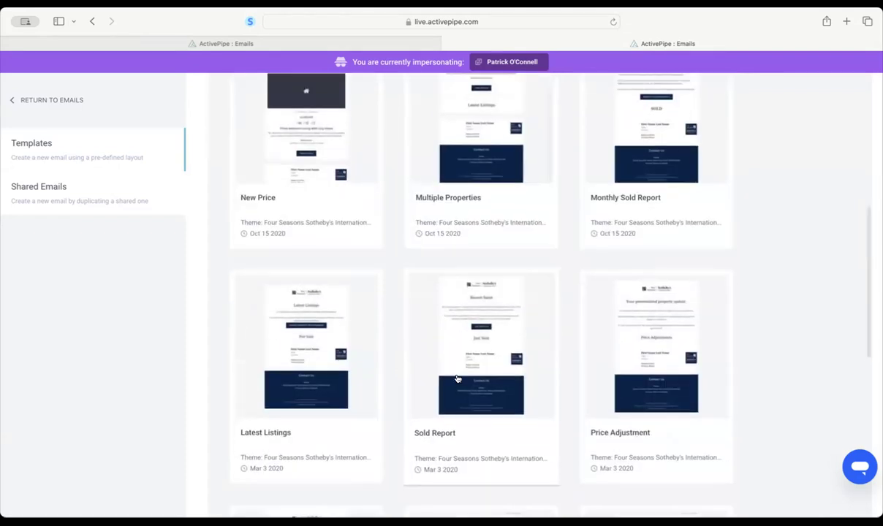
{"action": "scroll", "coordinate": [857, 322], "scroll_direction": "down", "scroll_amount": 3}
{"action": "scroll", "coordinate": [766, 237], "scroll_direction": "down", "scroll_amount": 6}
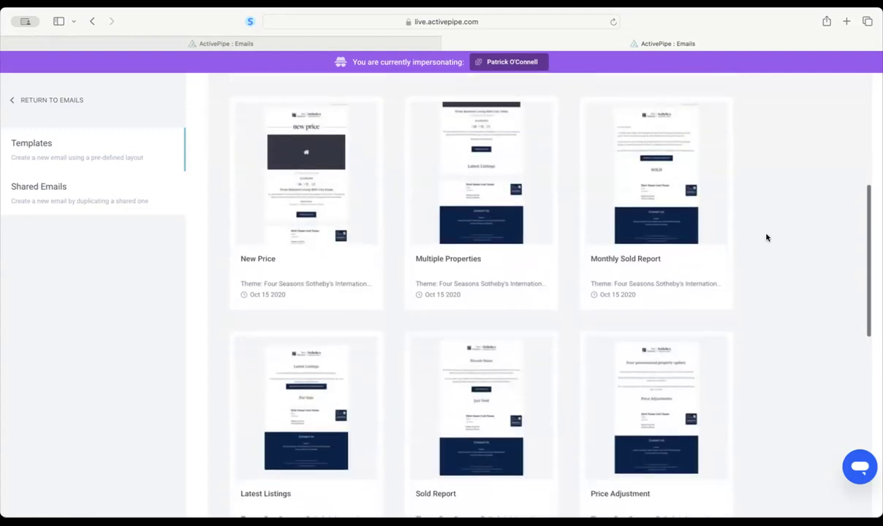
{"action": "scroll", "coordinate": [766, 236], "scroll_direction": "down", "scroll_amount": 3}
{"action": "scroll", "coordinate": [767, 237], "scroll_direction": "up", "scroll_amount": 6}
{"action": "scroll", "coordinate": [767, 237], "scroll_direction": "up", "scroll_amount": 4}
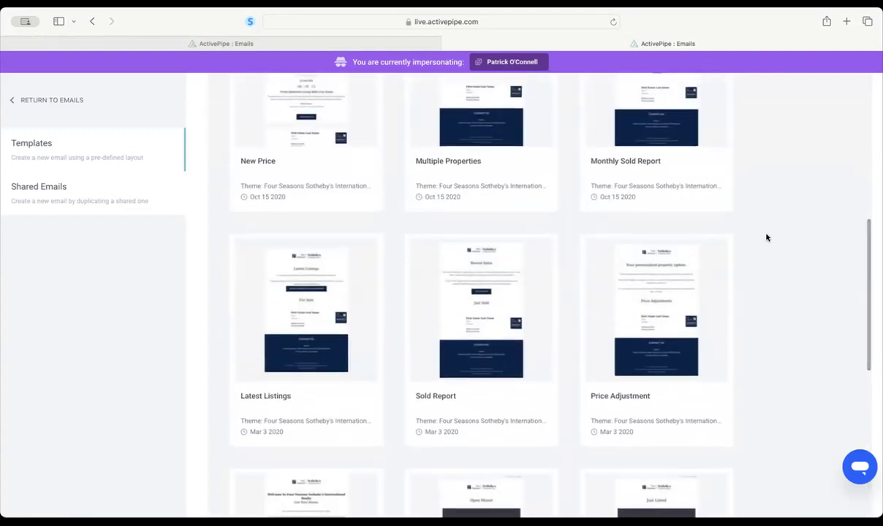
{"action": "scroll", "coordinate": [766, 237], "scroll_direction": "down", "scroll_amount": 6}
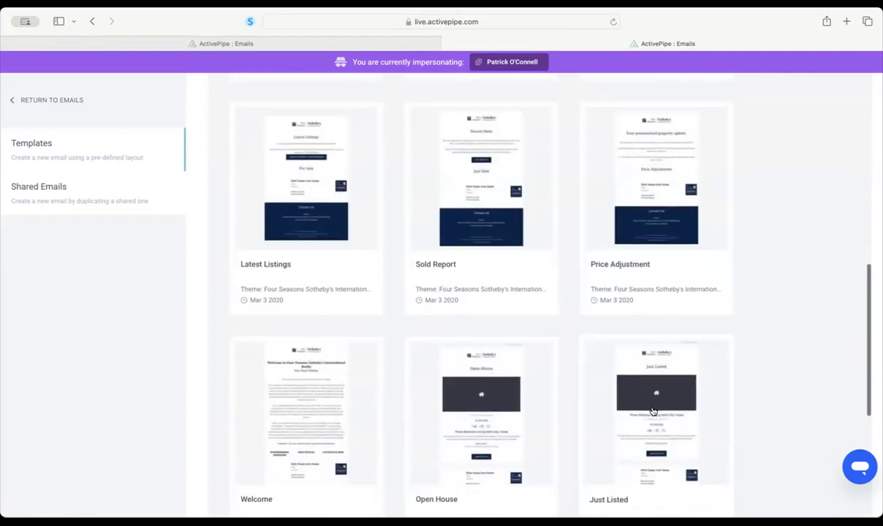
- Create a Just Listed template email named 'Just Listed -' plus the property address, ZIP removed
{"action": "left_click", "coordinate": [656, 410]}
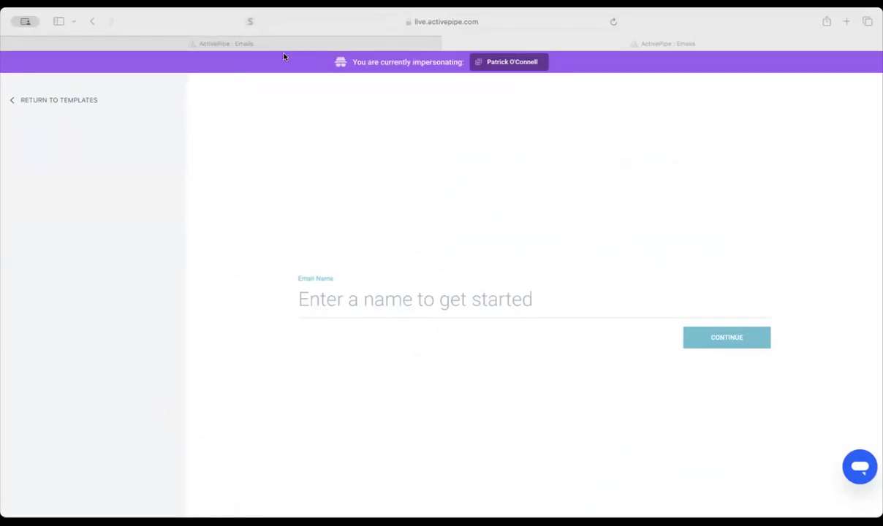
{"action": "left_click", "coordinate": [394, 293]}
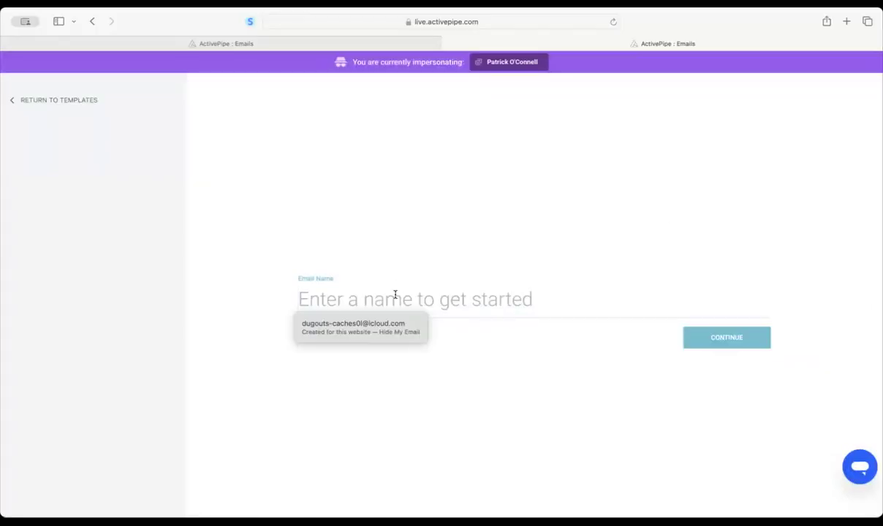
{"action": "left_click", "coordinate": [297, 300]}
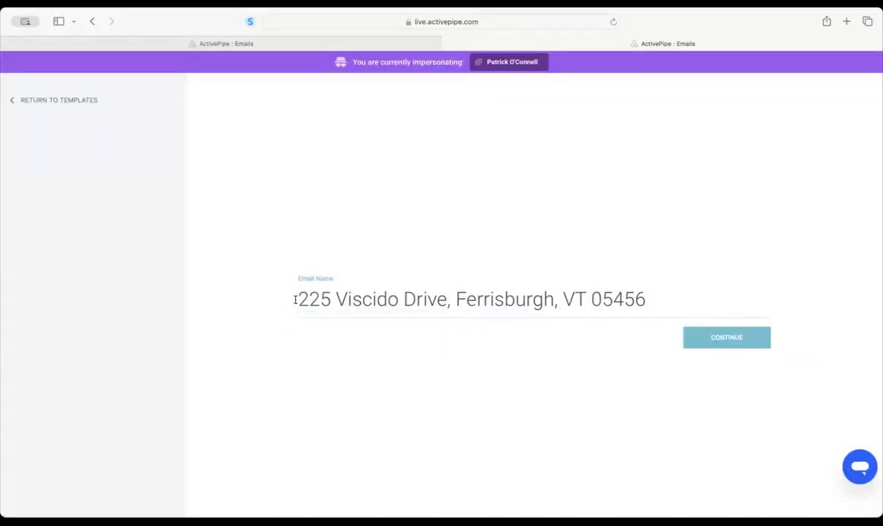
{"action": "type", "text": "Jus"}
{"action": "type", "text": "t Listed -"}
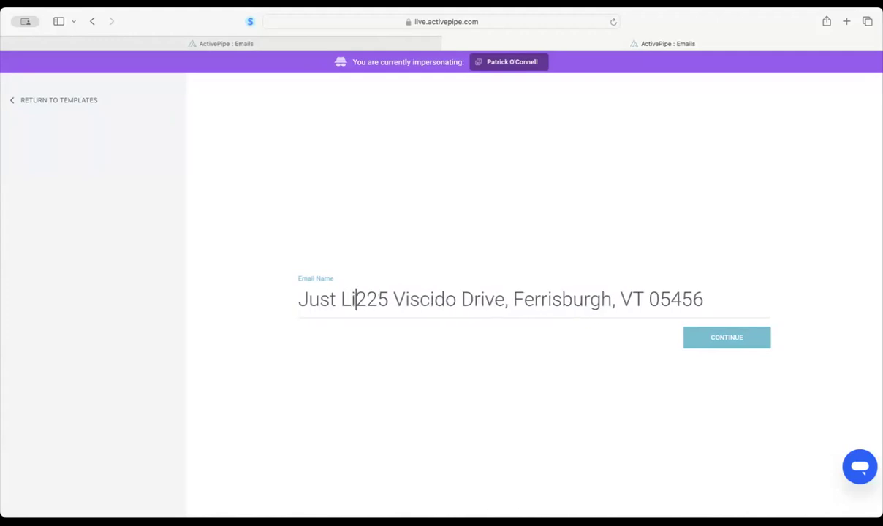
{"action": "key", "text": "BackSpace"}
{"action": "type", "text": "-"}
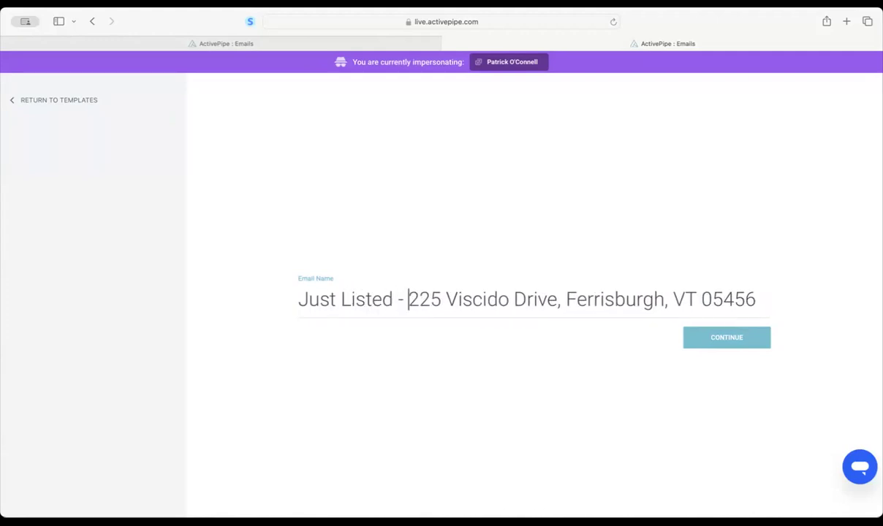
{"action": "double_click", "coordinate": [707, 299]}
{"action": "key", "text": "BackSpace"}
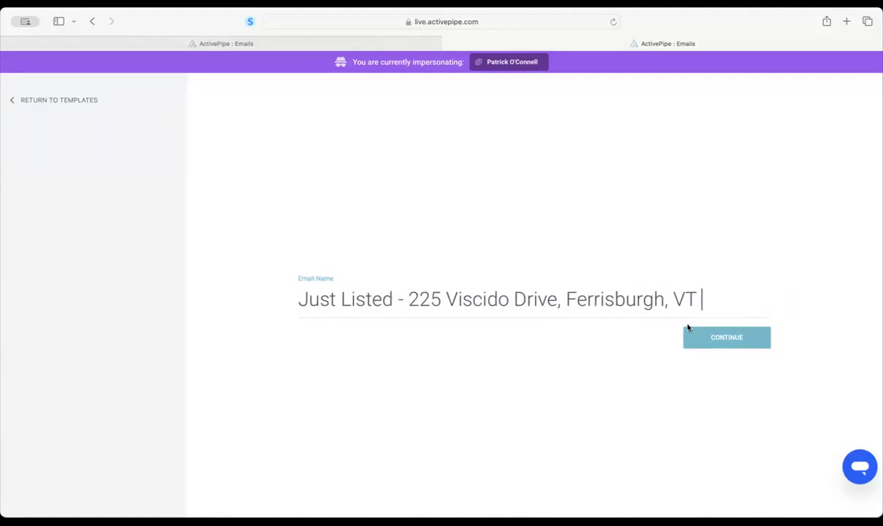
{"action": "left_click", "coordinate": [698, 336]}
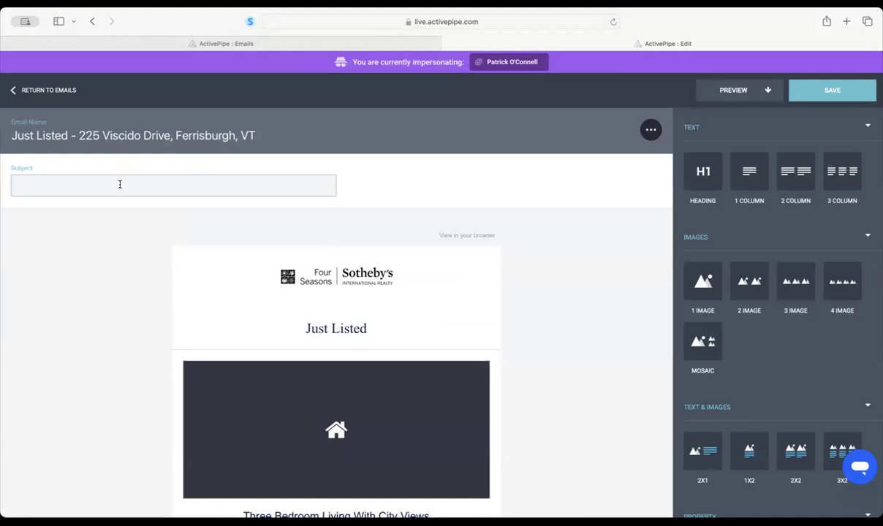
{"action": "triple_click", "coordinate": [127, 135]}
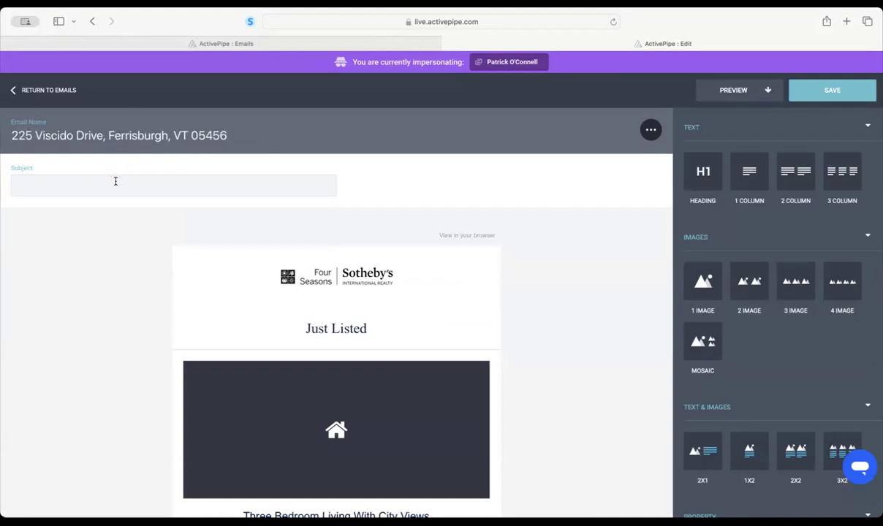
{"action": "triple_click", "coordinate": [117, 135]}
{"action": "key", "text": "super+c"}
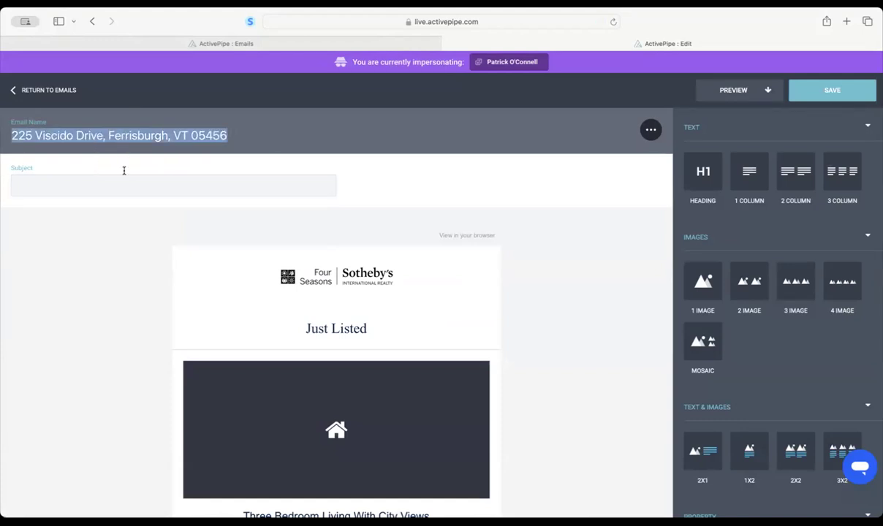
{"action": "left_click", "coordinate": [124, 184]}
{"action": "key", "text": "super+v"}
{"action": "left_click", "coordinate": [14, 185]}
{"action": "type", "text": "Just Listed"}
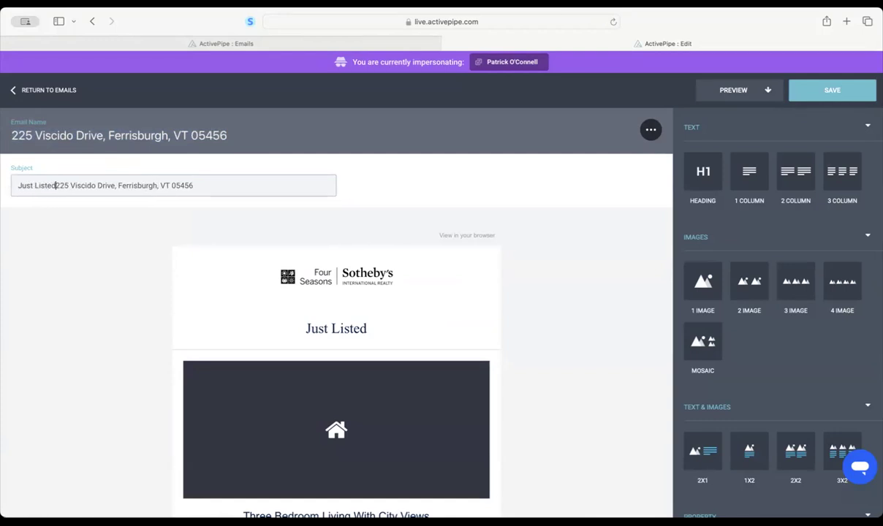
{"action": "type", "text": " -"}
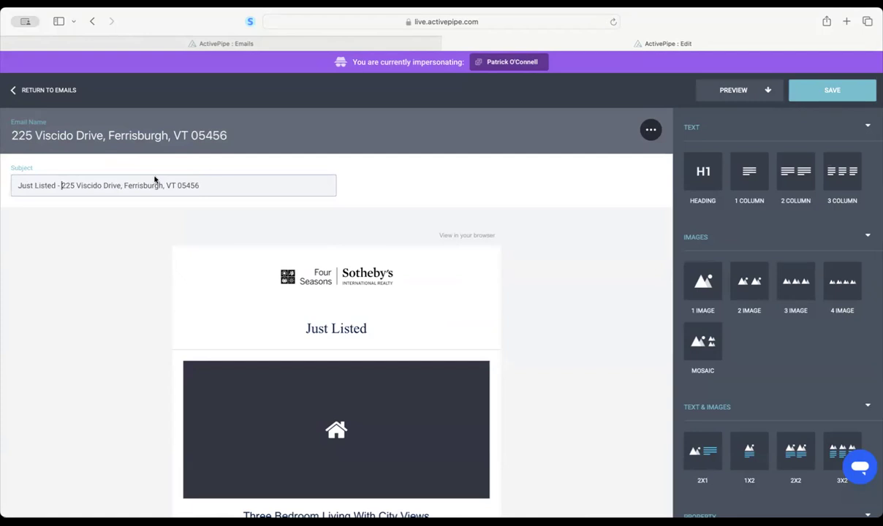
- Prefix the email name with 'Just Listed -' to match the subject, and save the draft
{"action": "left_click", "coordinate": [13, 134]}
{"action": "type", "text": "Just Listed -"}
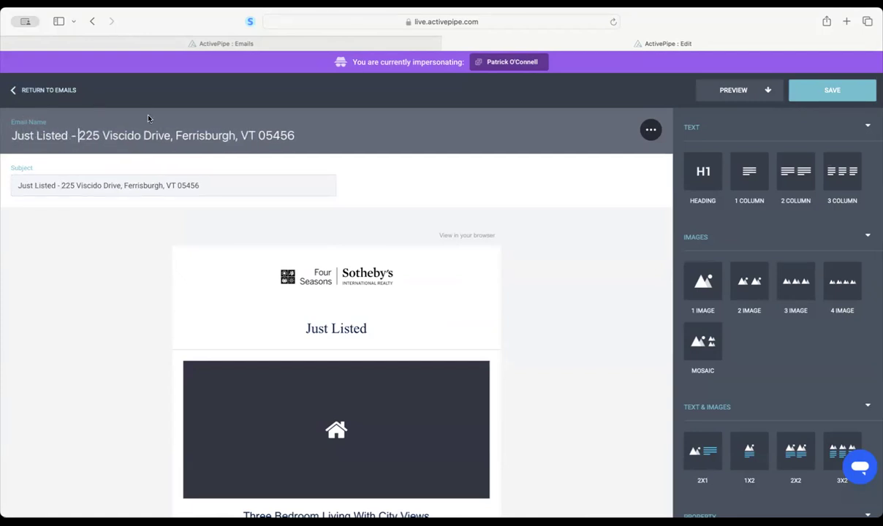
{"action": "left_click", "coordinate": [219, 184]}
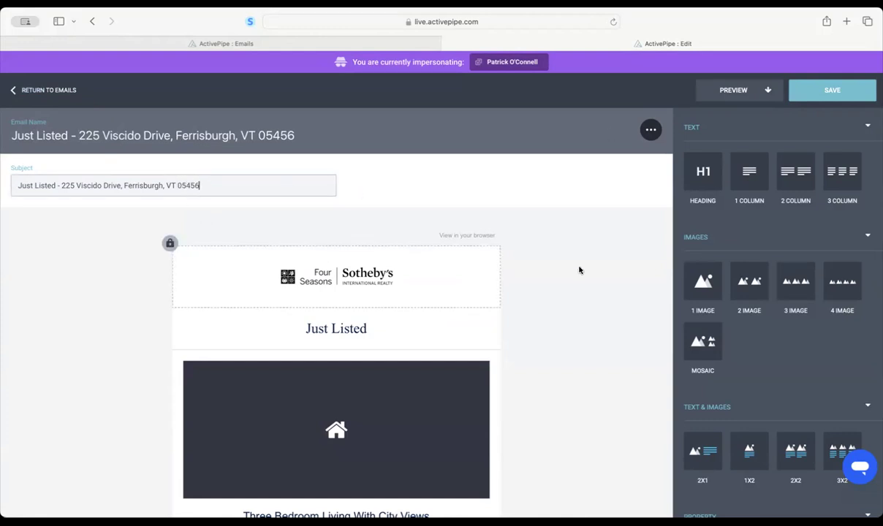
{"action": "left_click", "coordinate": [824, 92]}
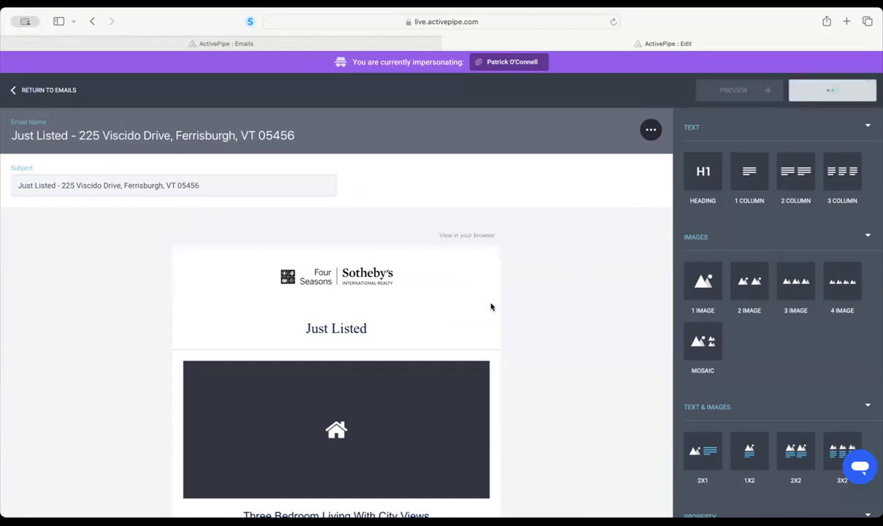
- Select the email's listing block and bring up the Select a Property picker
{"action": "scroll", "coordinate": [563, 309], "scroll_direction": "down", "scroll_amount": 5}
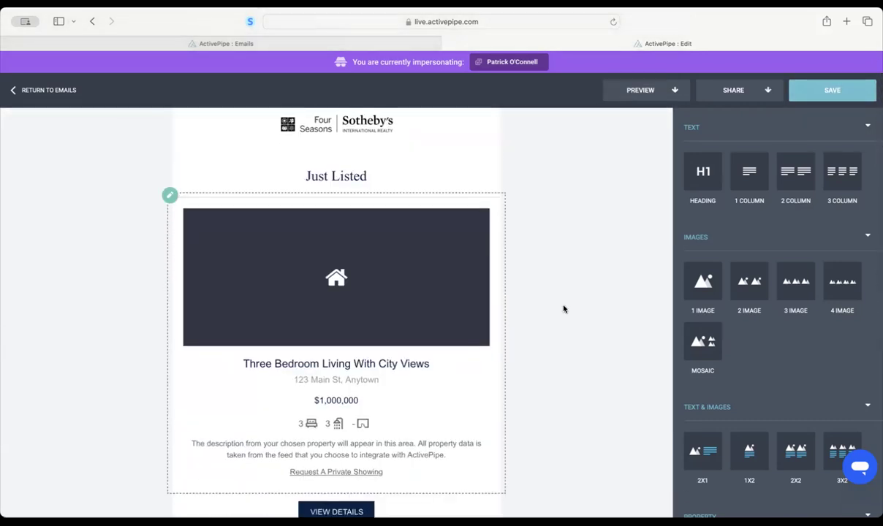
{"action": "scroll", "coordinate": [564, 309], "scroll_direction": "down", "scroll_amount": 1}
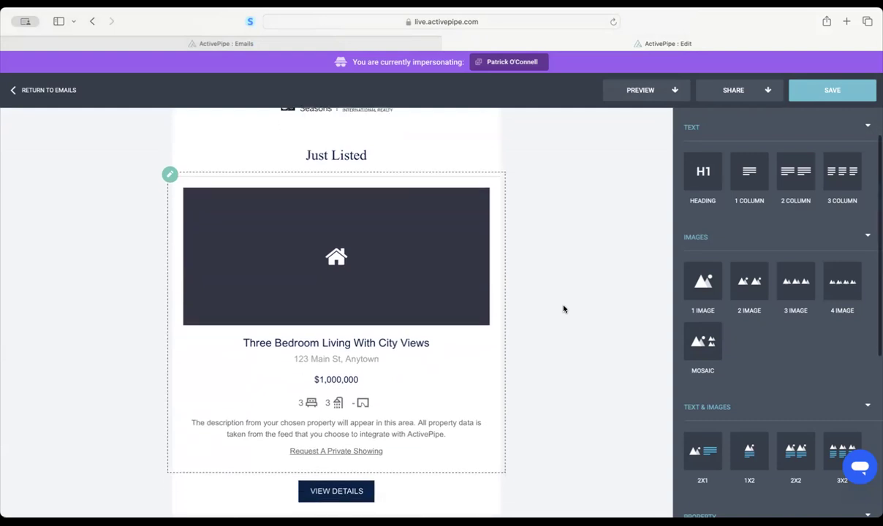
{"action": "scroll", "coordinate": [480, 319], "scroll_direction": "down", "scroll_amount": 10}
{"action": "scroll", "coordinate": [481, 317], "scroll_direction": "up", "scroll_amount": 10}
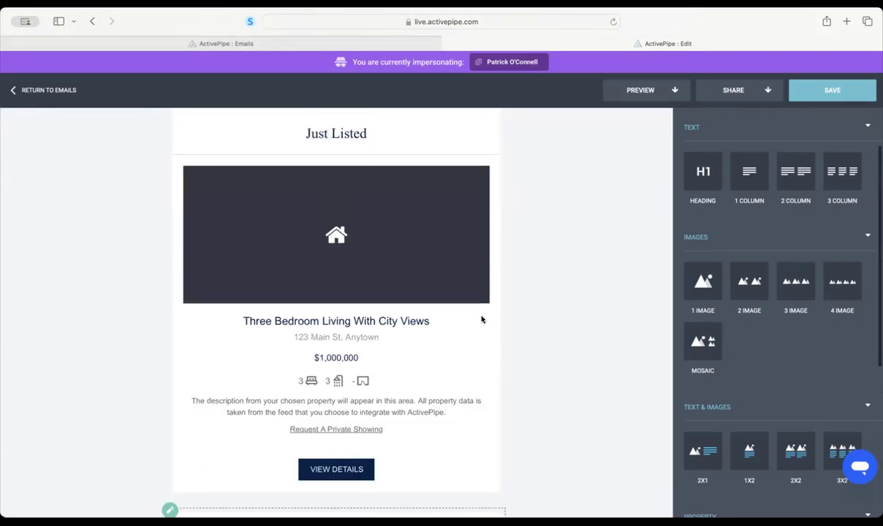
{"action": "left_click", "coordinate": [465, 281]}
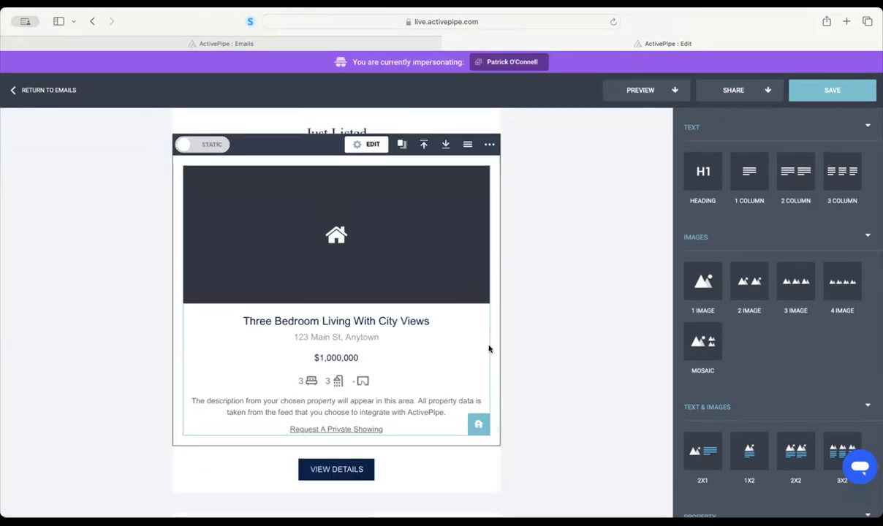
{"action": "left_click", "coordinate": [479, 428]}
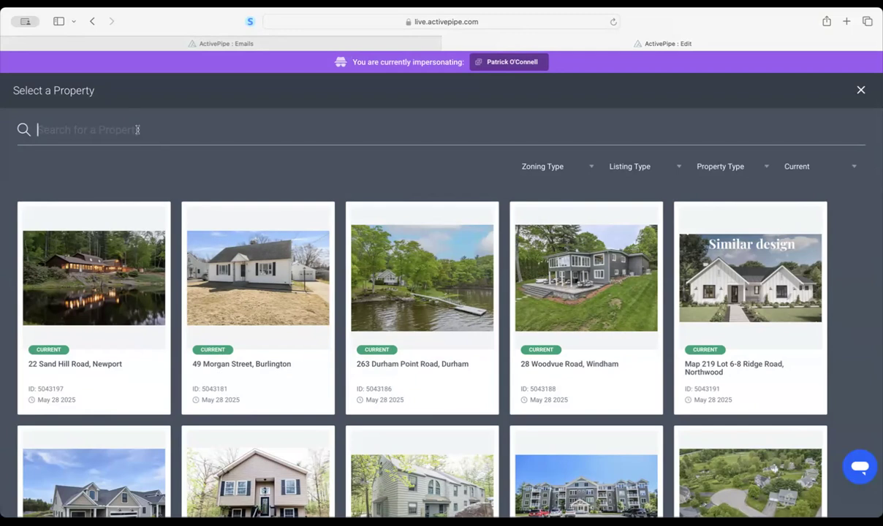
{"action": "key", "text": "super+v"}
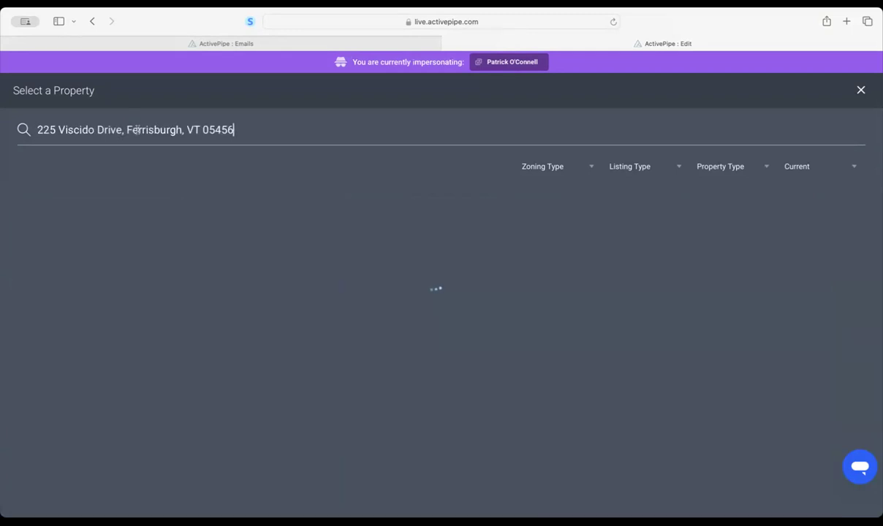
{"action": "left_click_drag", "start_coordinate": [125, 129], "coordinate": [241, 129]}
{"action": "key", "text": "BackSpace"}
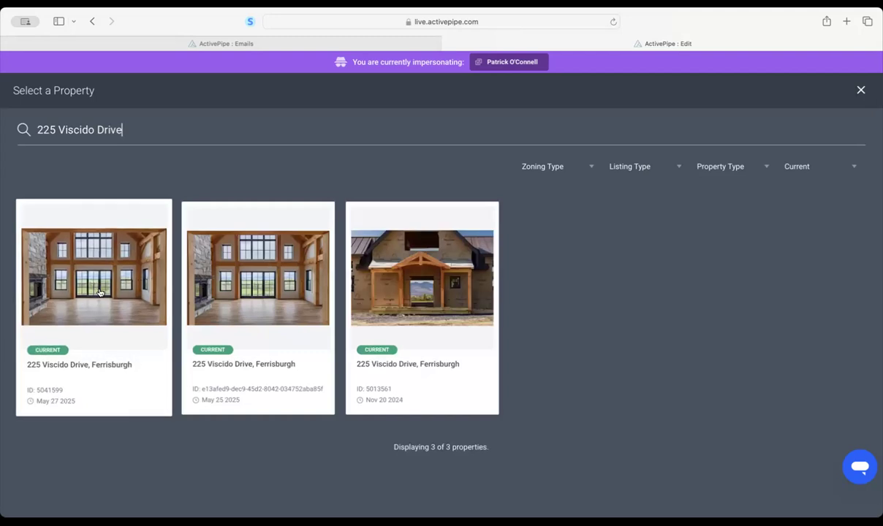
{"action": "left_click", "coordinate": [99, 264]}
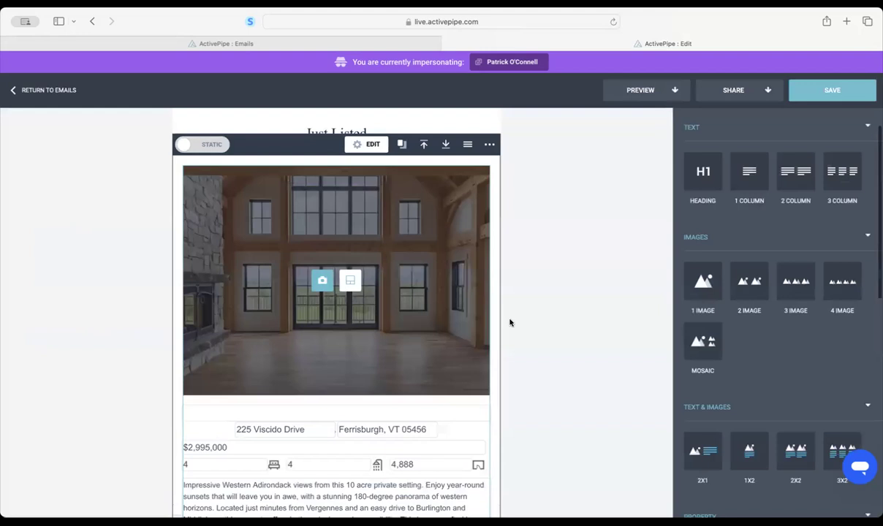
- Tidy the description: make it a 10-acre setting, add a comma after 'kitchen', and drop 'both' before 'seclusion'
{"action": "scroll", "coordinate": [551, 303], "scroll_direction": "down", "scroll_amount": 2}
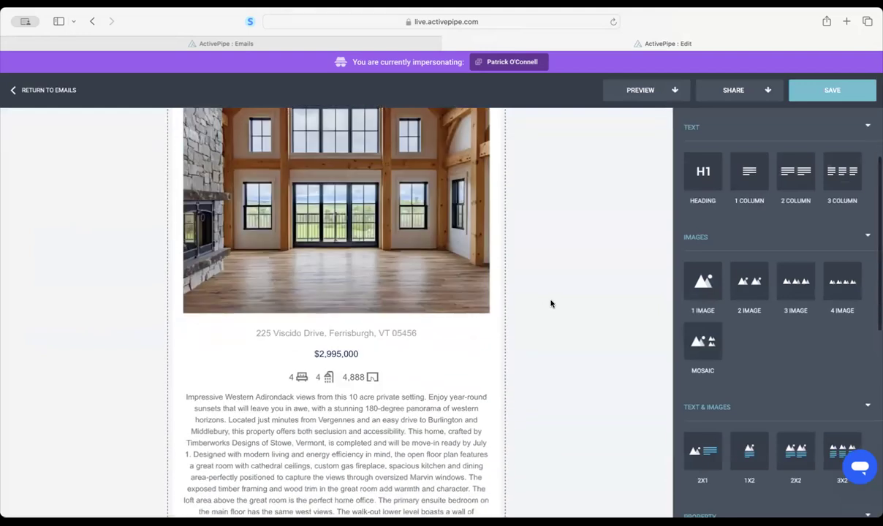
{"action": "scroll", "coordinate": [549, 301], "scroll_direction": "down", "scroll_amount": 7}
{"action": "scroll", "coordinate": [550, 301], "scroll_direction": "up", "scroll_amount": 7}
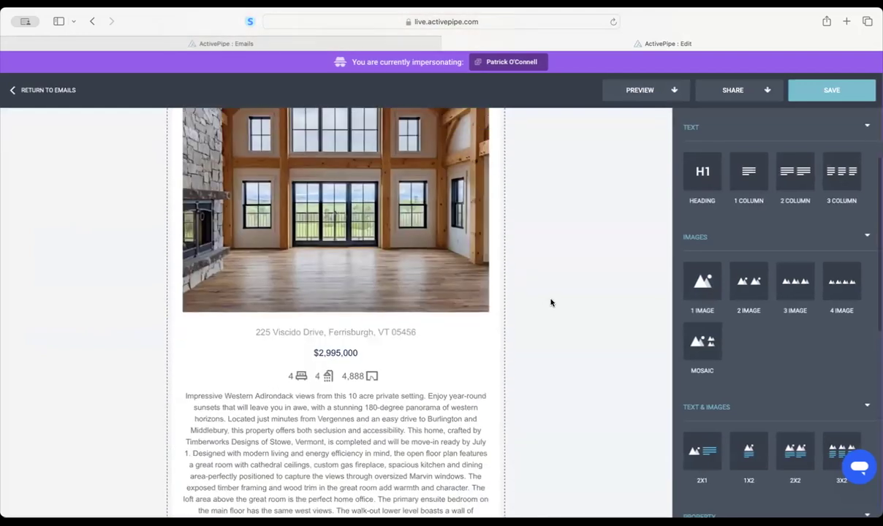
{"action": "scroll", "coordinate": [544, 292], "scroll_direction": "down", "scroll_amount": 4}
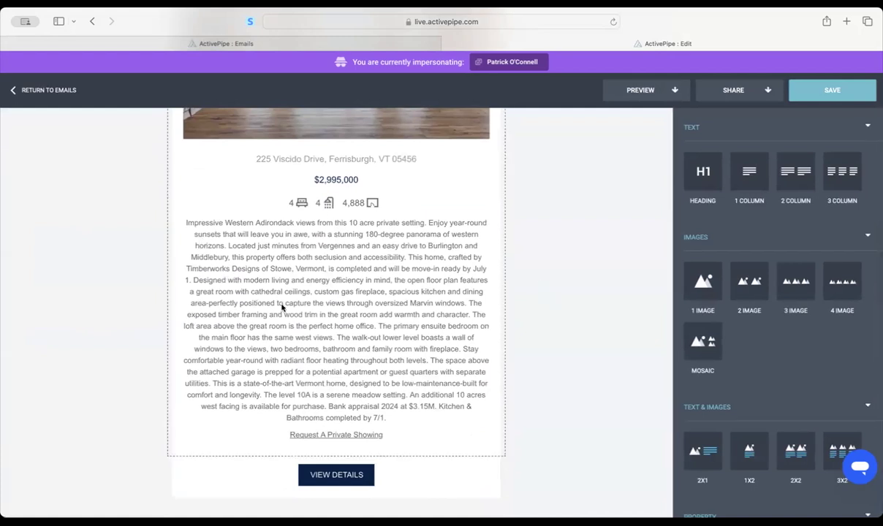
{"action": "left_click", "coordinate": [365, 391]}
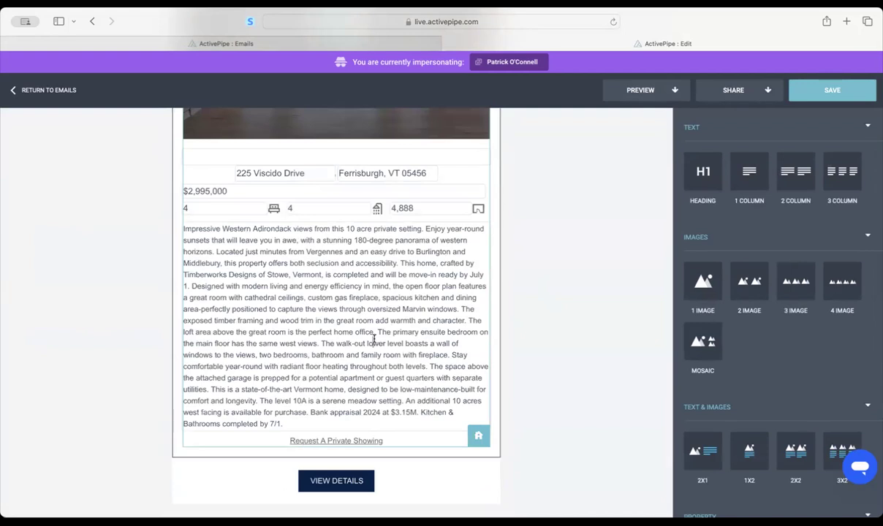
{"action": "left_click", "coordinate": [355, 229]}
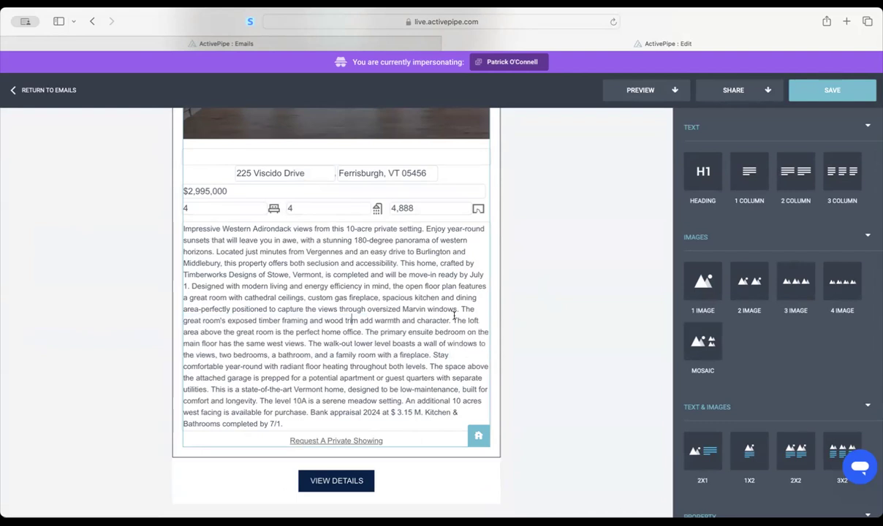
{"action": "left_click", "coordinate": [440, 298]}
{"action": "type", "text": ","}
{"action": "double_click", "coordinate": [296, 263]}
{"action": "key", "text": "BackSpace"}
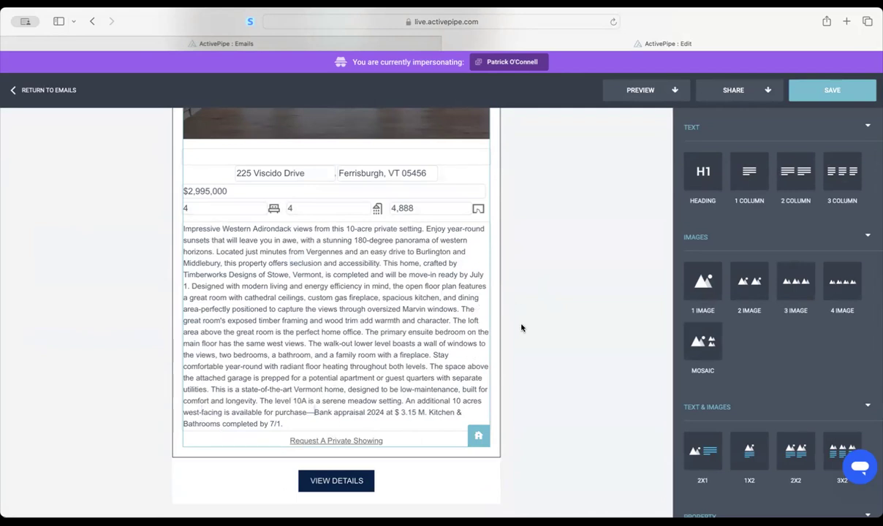
{"action": "left_click", "coordinate": [537, 307]}
{"action": "scroll", "coordinate": [409, 298], "scroll_direction": "up", "scroll_amount": 3}
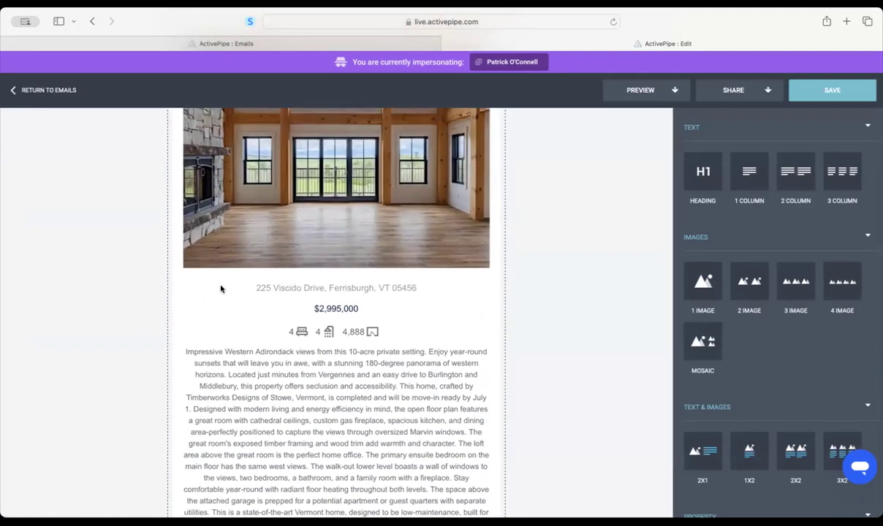
{"action": "scroll", "coordinate": [360, 326], "scroll_direction": "up", "scroll_amount": 4}
- Make the sunset photo the listing block's main image
{"action": "left_click", "coordinate": [315, 257]}
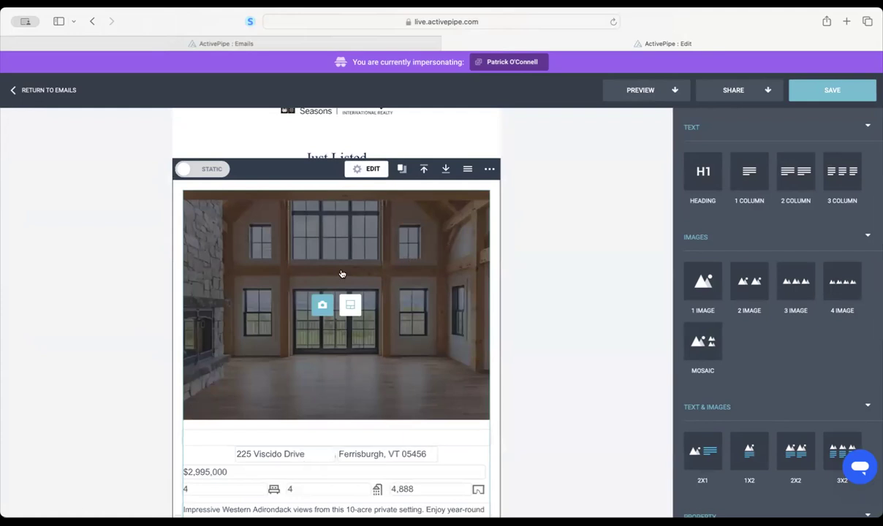
{"action": "left_click", "coordinate": [322, 305]}
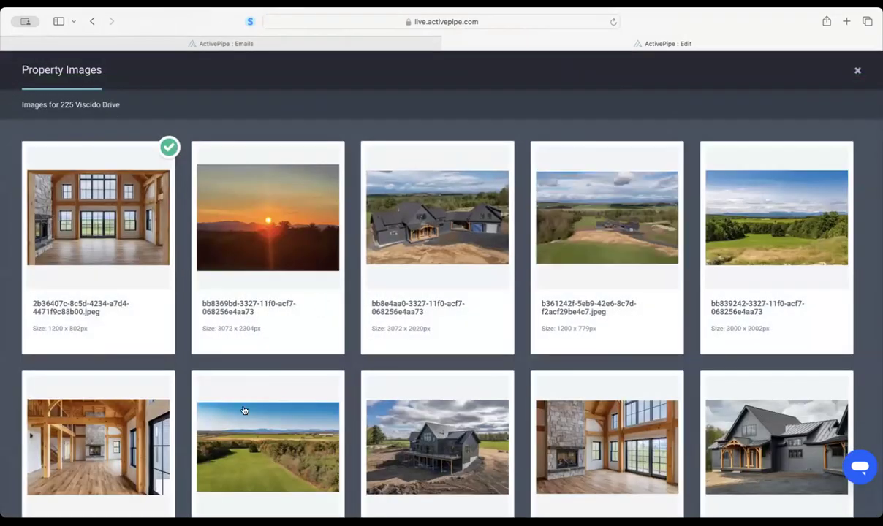
{"action": "left_click", "coordinate": [268, 230]}
- Switch the listing block's image layout to Hero With Two
{"action": "scroll", "coordinate": [572, 279], "scroll_direction": "down", "scroll_amount": 1}
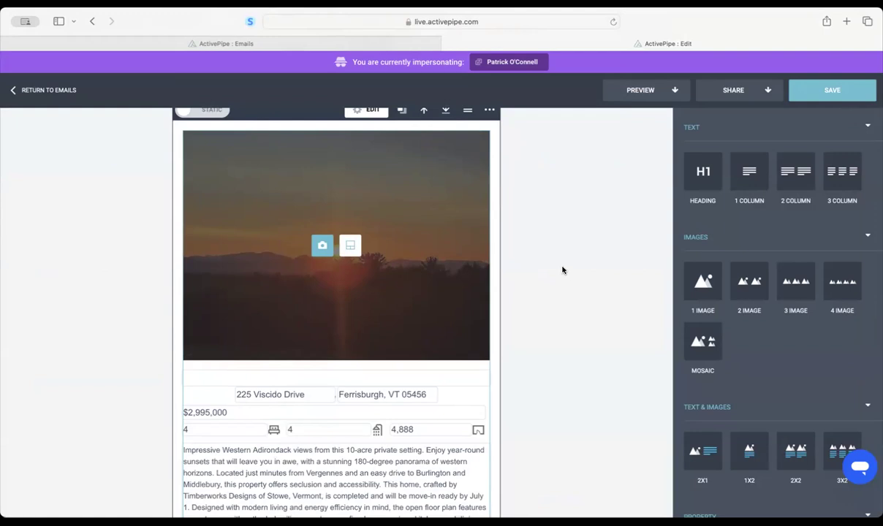
{"action": "left_click", "coordinate": [350, 246]}
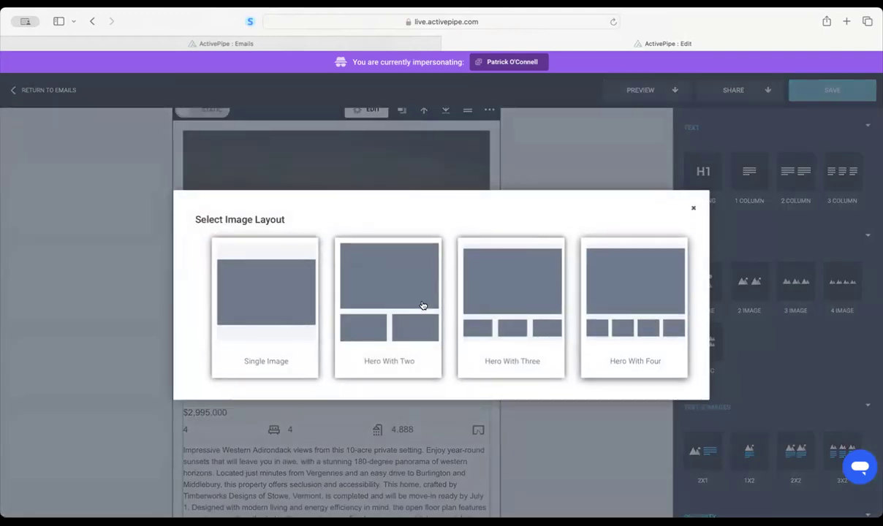
{"action": "left_click", "coordinate": [422, 305]}
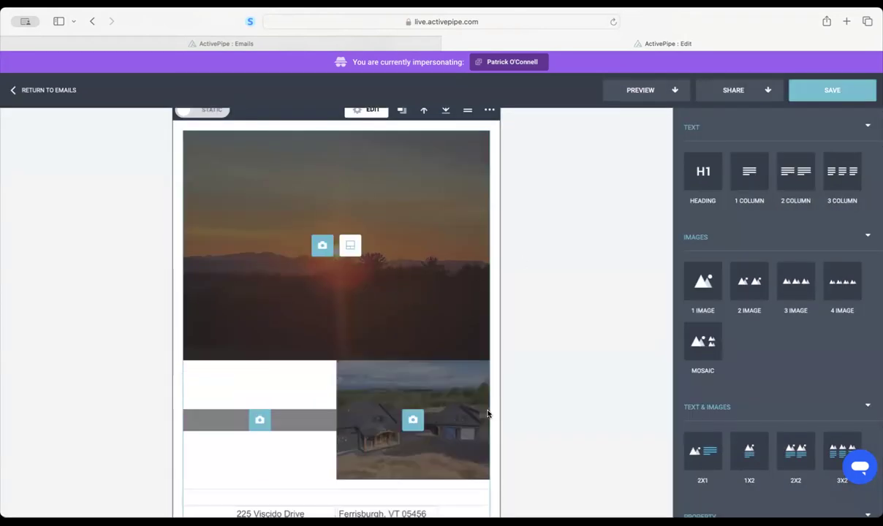
{"action": "left_click", "coordinate": [550, 386]}
{"action": "scroll", "coordinate": [550, 385], "scroll_direction": "down", "scroll_amount": 1}
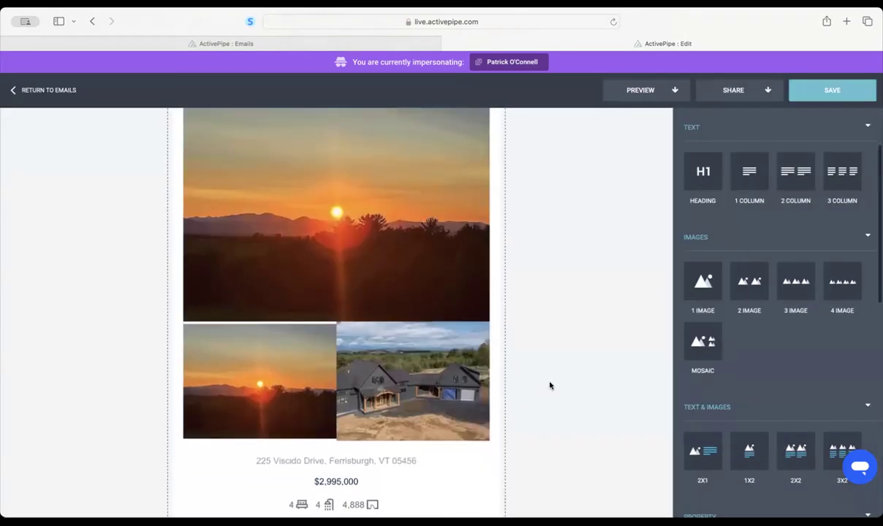
{"action": "scroll", "coordinate": [364, 341], "scroll_direction": "up", "scroll_amount": 2}
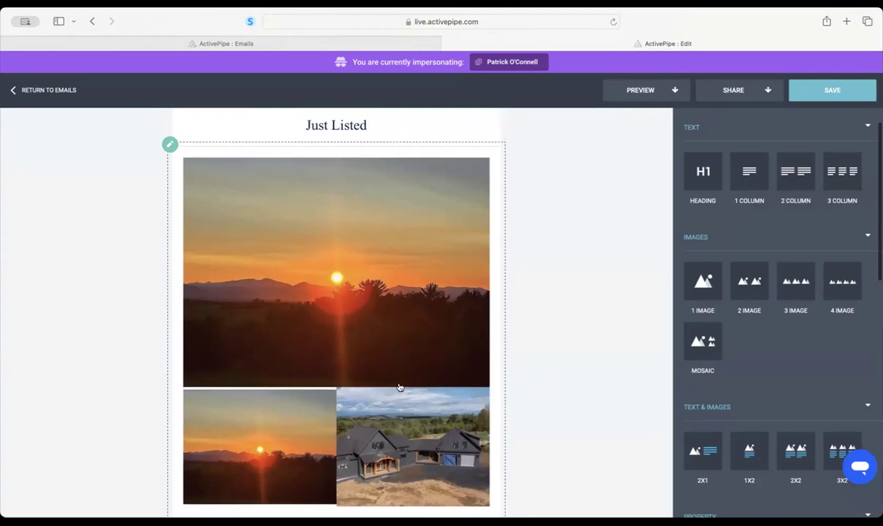
- Set the image block's inset to 5px in its style settings
{"action": "left_click", "coordinate": [380, 402]}
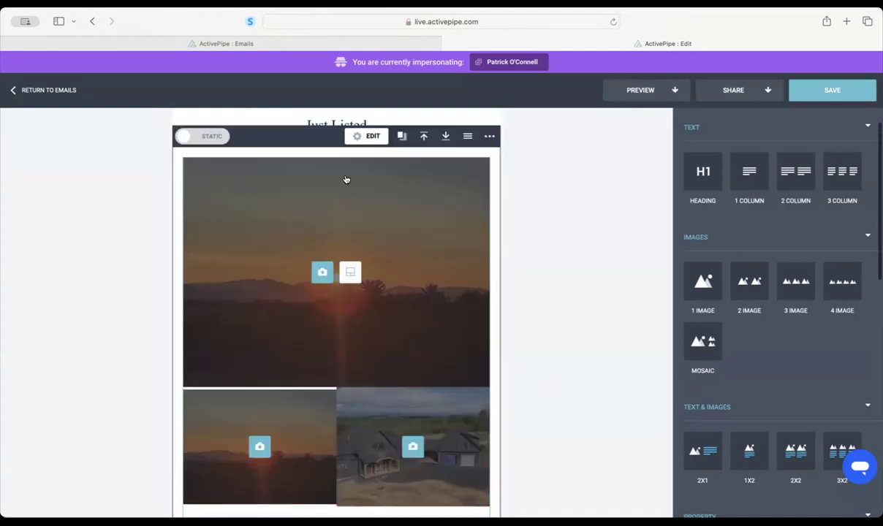
{"action": "left_click", "coordinate": [369, 137]}
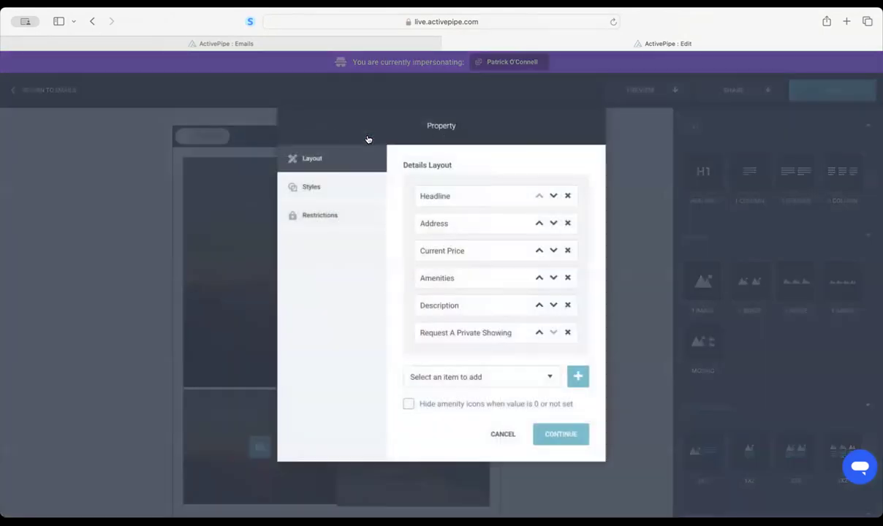
{"action": "left_click", "coordinate": [301, 181]}
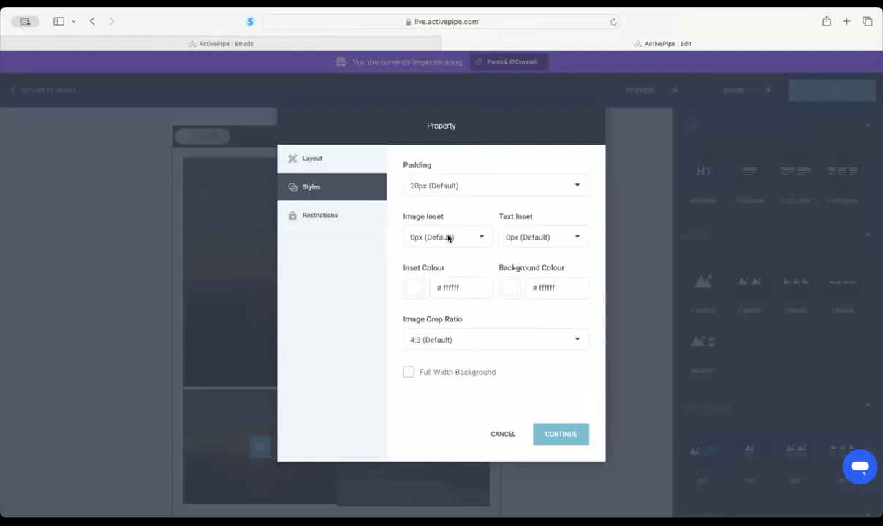
{"action": "left_click", "coordinate": [426, 230]}
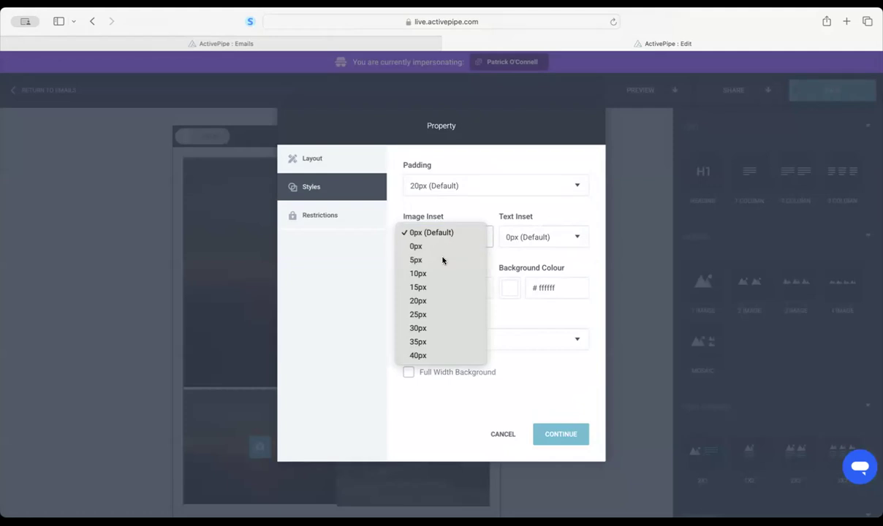
{"action": "left_click", "coordinate": [442, 260]}
{"action": "left_click", "coordinate": [556, 435]}
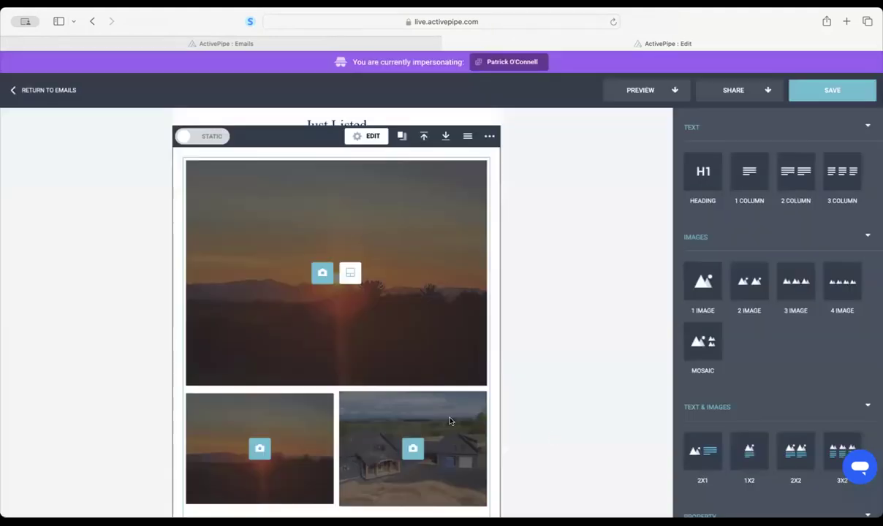
- Replace the lower-left and lower-right photos with the house exterior and garage doors shots
{"action": "scroll", "coordinate": [656, 327], "scroll_direction": "down", "scroll_amount": 2}
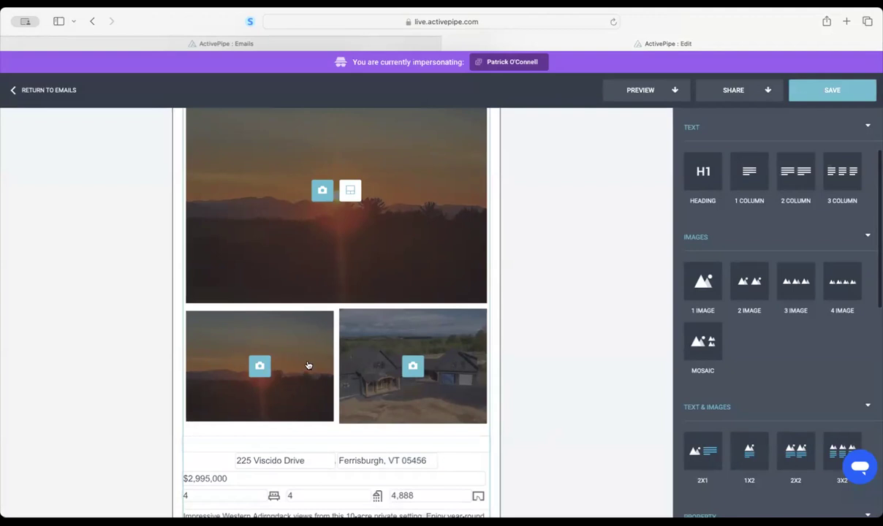
{"action": "left_click", "coordinate": [258, 365]}
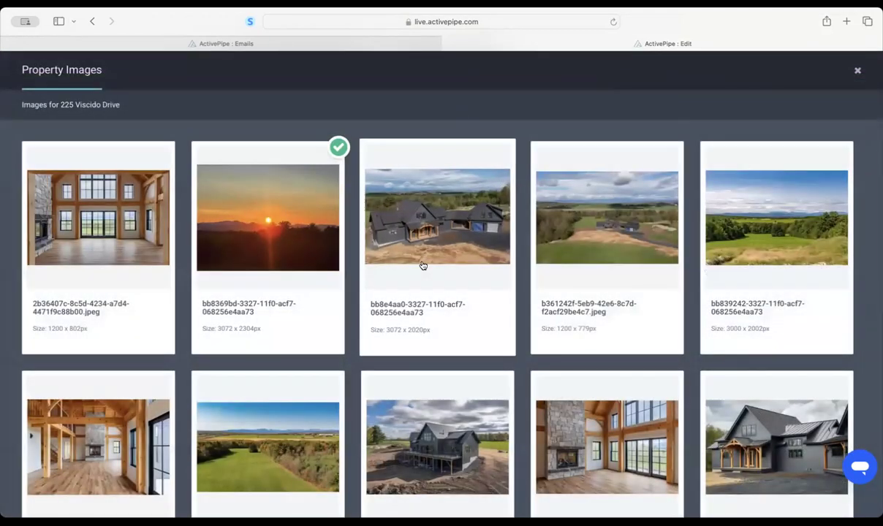
{"action": "scroll", "coordinate": [422, 265], "scroll_direction": "down", "scroll_amount": 2}
{"action": "scroll", "coordinate": [422, 266], "scroll_direction": "up", "scroll_amount": 2}
{"action": "left_click", "coordinate": [264, 223]}
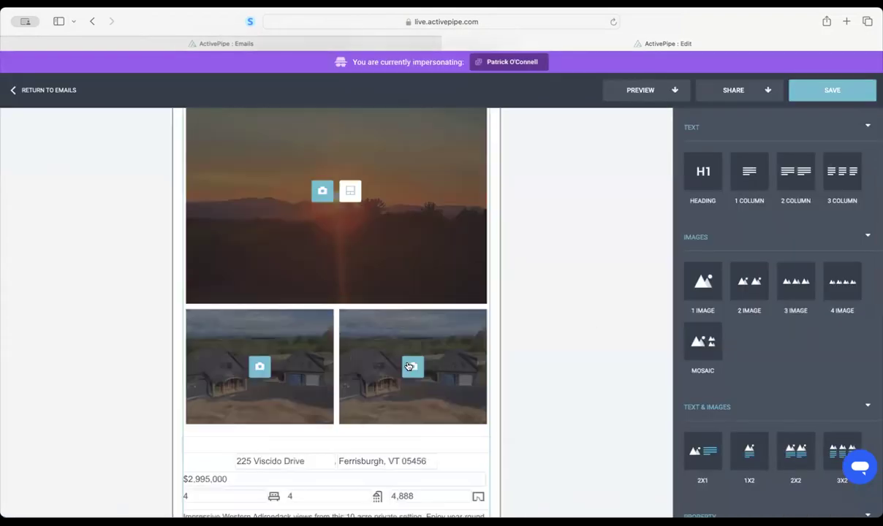
{"action": "left_click", "coordinate": [413, 367]}
{"action": "scroll", "coordinate": [719, 348], "scroll_direction": "down", "scroll_amount": 6}
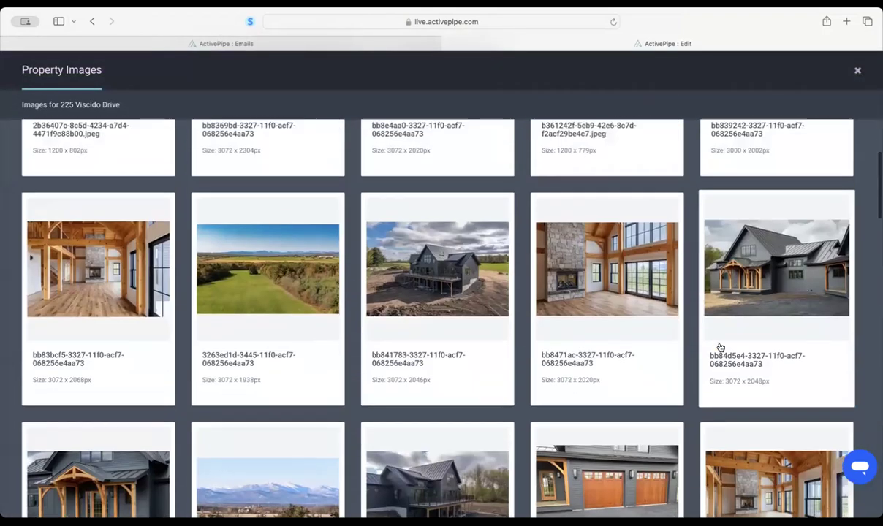
{"action": "scroll", "coordinate": [754, 404], "scroll_direction": "down", "scroll_amount": 1}
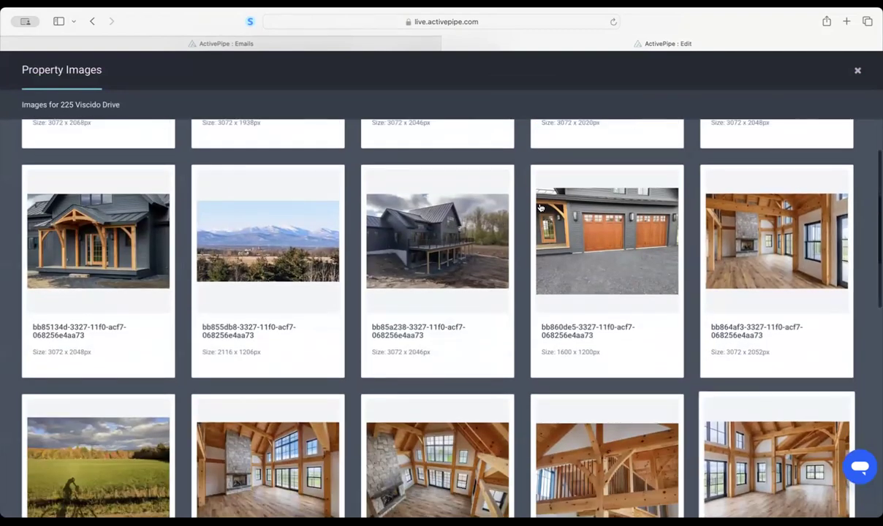
{"action": "left_click", "coordinate": [577, 257]}
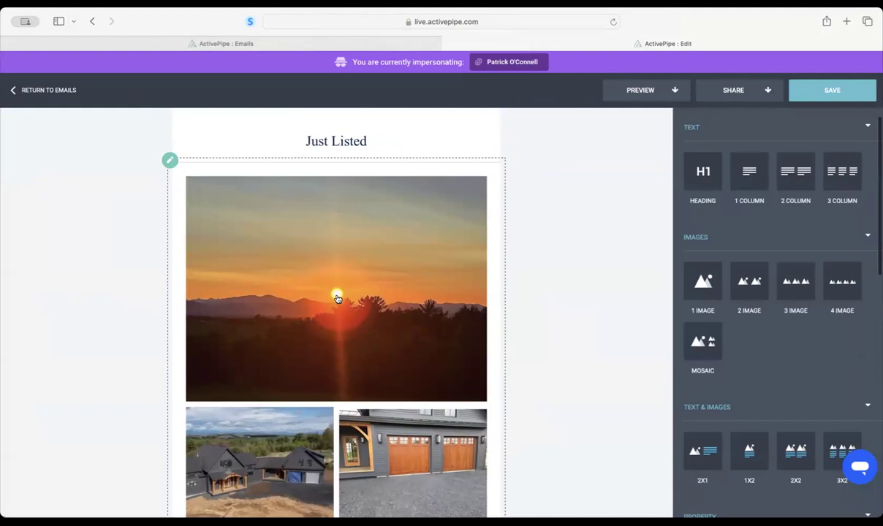
{"action": "scroll", "coordinate": [336, 296], "scroll_direction": "down", "scroll_amount": 5}
- In the listing block details, move Current Price ($2,995,000) above Address and remove Request A Private Showing
{"action": "scroll", "coordinate": [337, 303], "scroll_direction": "down", "scroll_amount": 5}
{"action": "scroll", "coordinate": [339, 304], "scroll_direction": "up", "scroll_amount": 4}
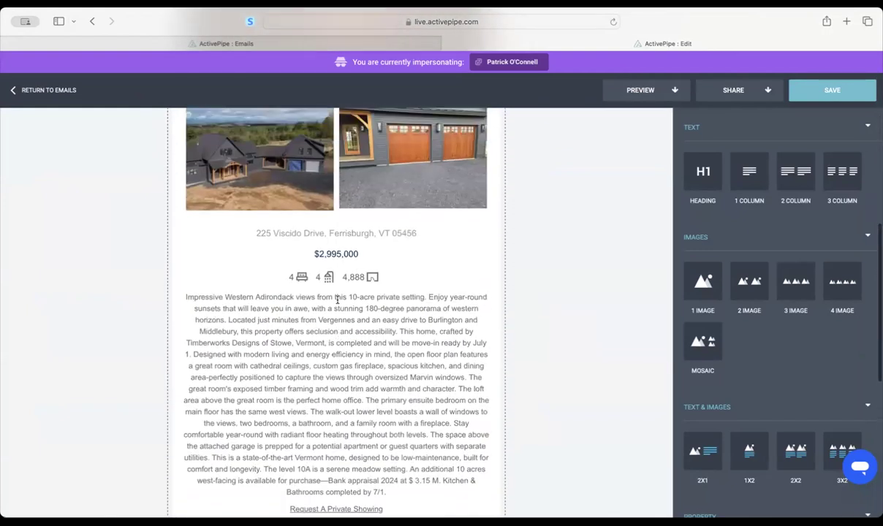
{"action": "scroll", "coordinate": [358, 351], "scroll_direction": "down", "scroll_amount": 1}
{"action": "scroll", "coordinate": [376, 374], "scroll_direction": "down", "scroll_amount": 1}
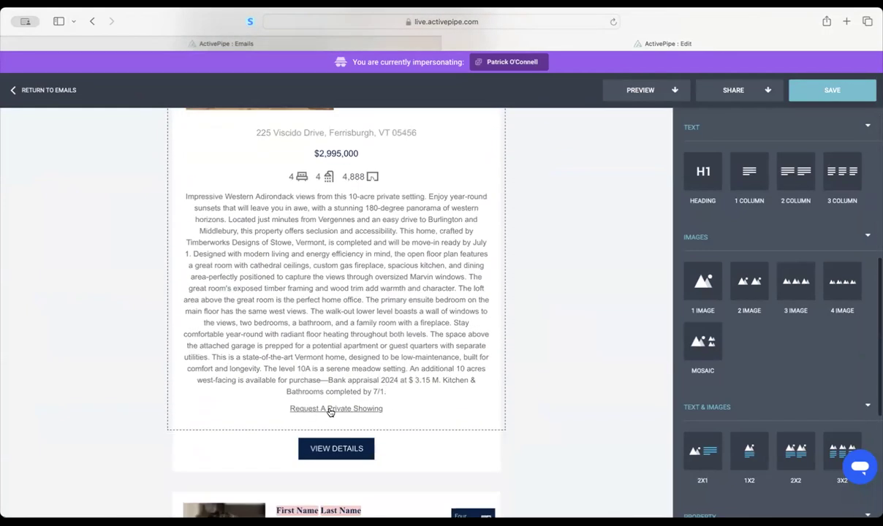
{"action": "scroll", "coordinate": [404, 420], "scroll_direction": "up", "scroll_amount": 5}
{"action": "scroll", "coordinate": [404, 421], "scroll_direction": "down", "scroll_amount": 4}
{"action": "scroll", "coordinate": [404, 423], "scroll_direction": "up", "scroll_amount": 6}
{"action": "scroll", "coordinate": [388, 386], "scroll_direction": "up", "scroll_amount": 3}
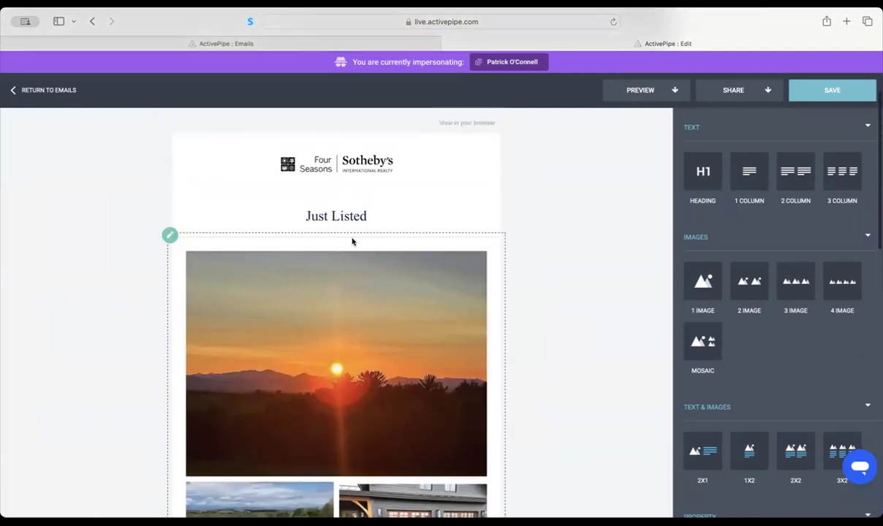
{"action": "left_click", "coordinate": [353, 258]}
{"action": "left_click", "coordinate": [367, 226]}
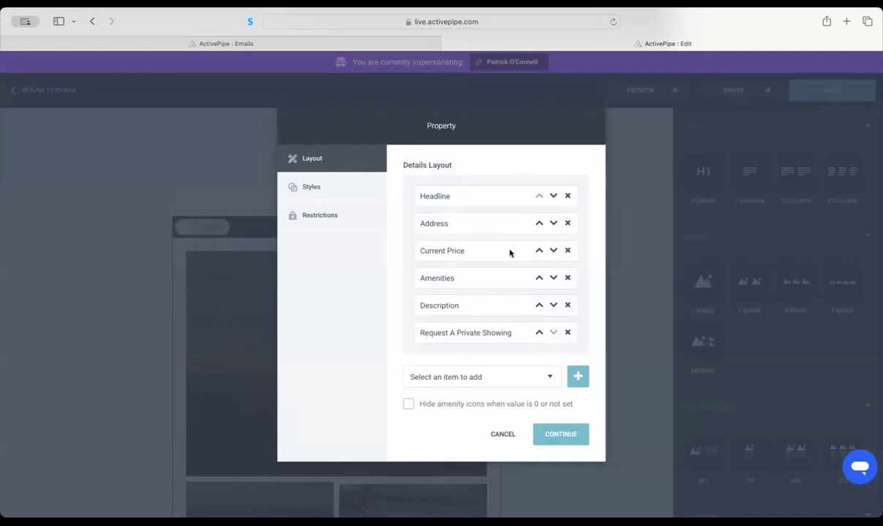
{"action": "left_click_drag", "start_coordinate": [510, 250], "coordinate": [510, 217]}
{"action": "left_click", "coordinate": [539, 250]}
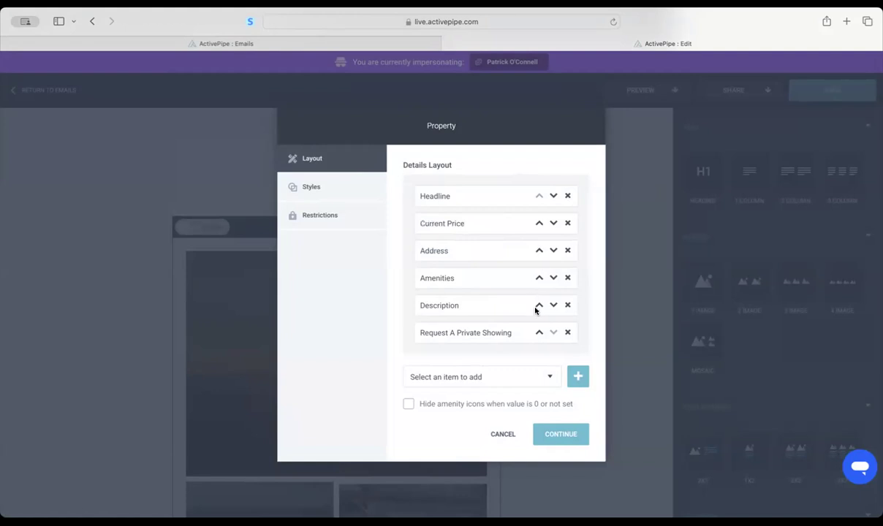
{"action": "left_click", "coordinate": [567, 333]}
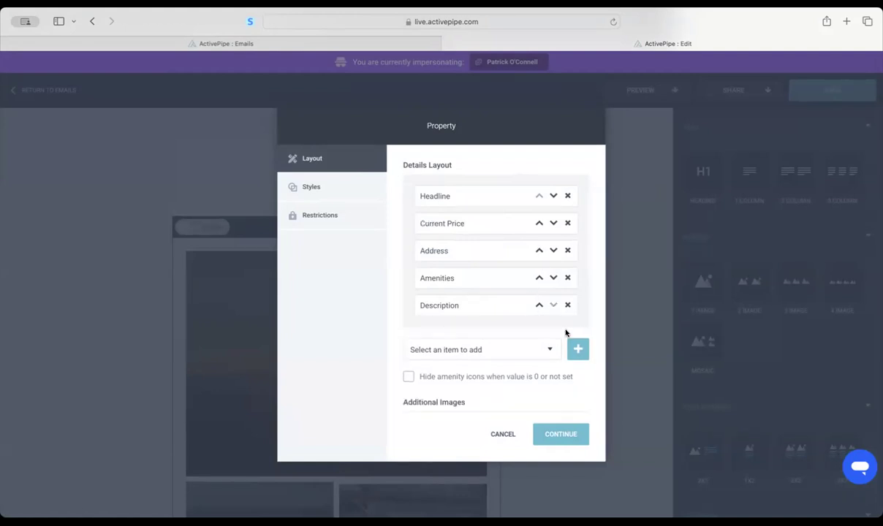
{"action": "left_click", "coordinate": [560, 436]}
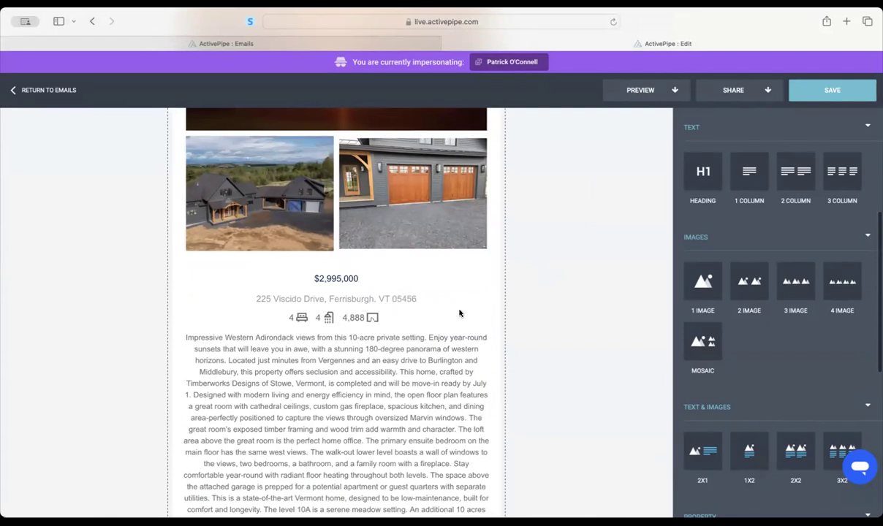
{"action": "scroll", "coordinate": [439, 300], "scroll_direction": "down", "scroll_amount": 3}
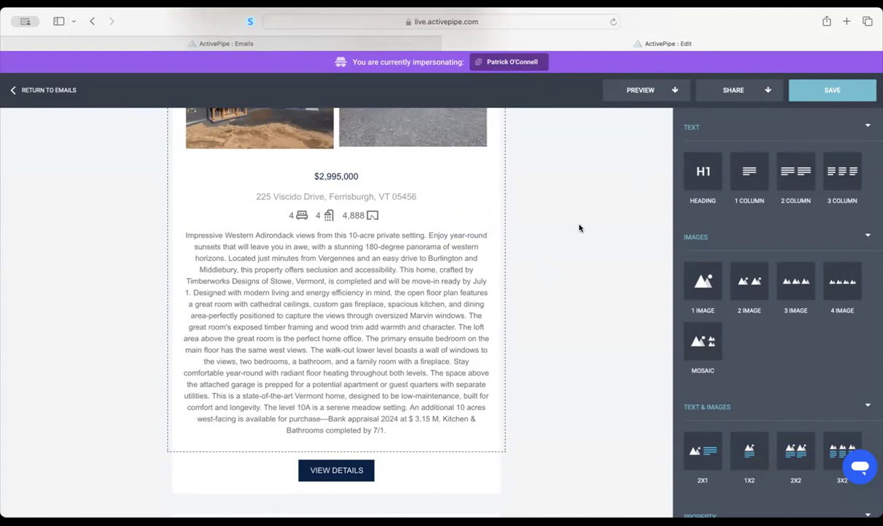
{"action": "left_click", "coordinate": [347, 474]}
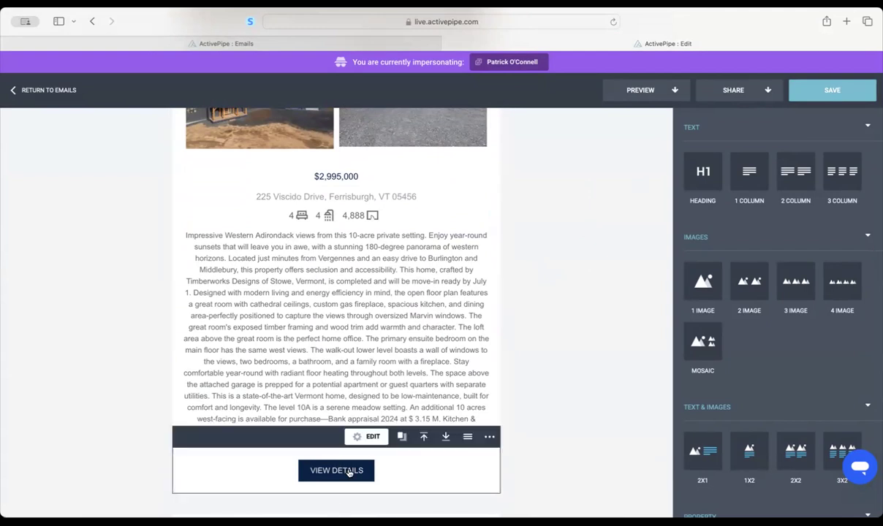
{"action": "left_click", "coordinate": [349, 471]}
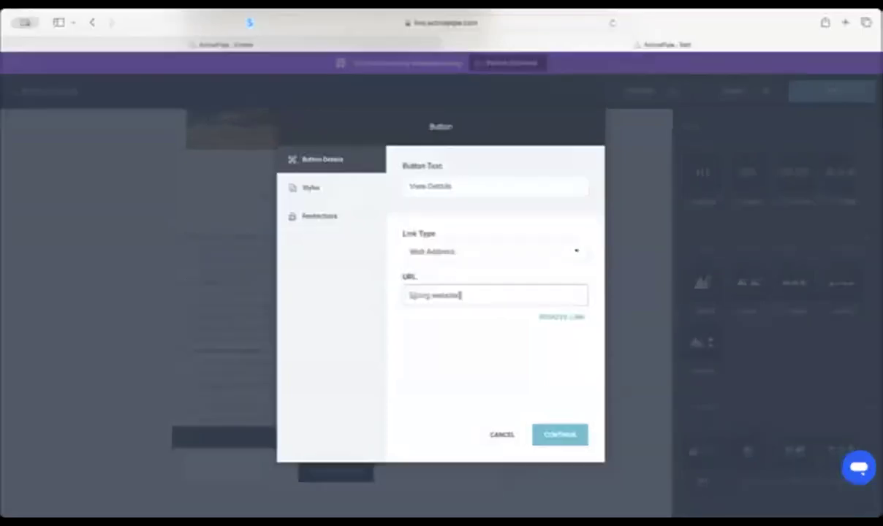
{"action": "left_click", "coordinate": [360, 35]}
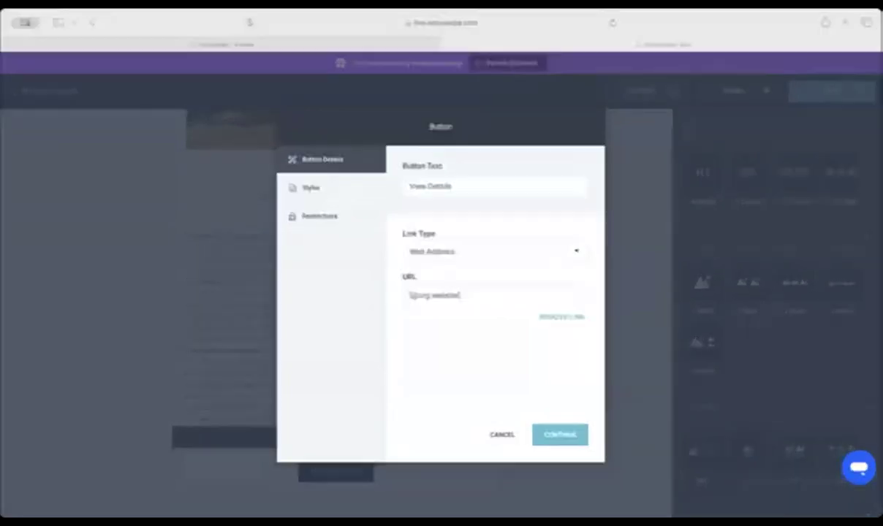
{"action": "left_click", "coordinate": [460, 292]}
{"action": "key", "text": "super+a"}
{"action": "key", "text": "super+v"}
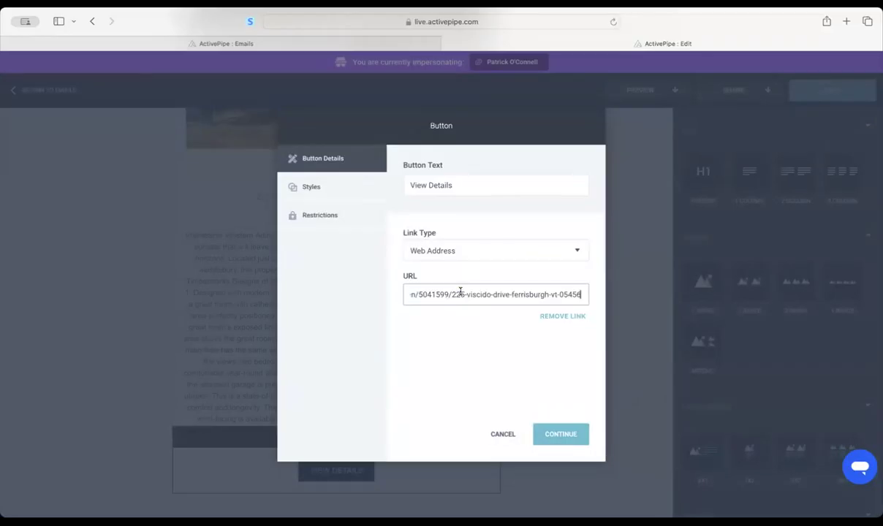
{"action": "left_click", "coordinate": [562, 435]}
- Save the email and open its desktop preview
{"action": "left_click", "coordinate": [800, 89]}
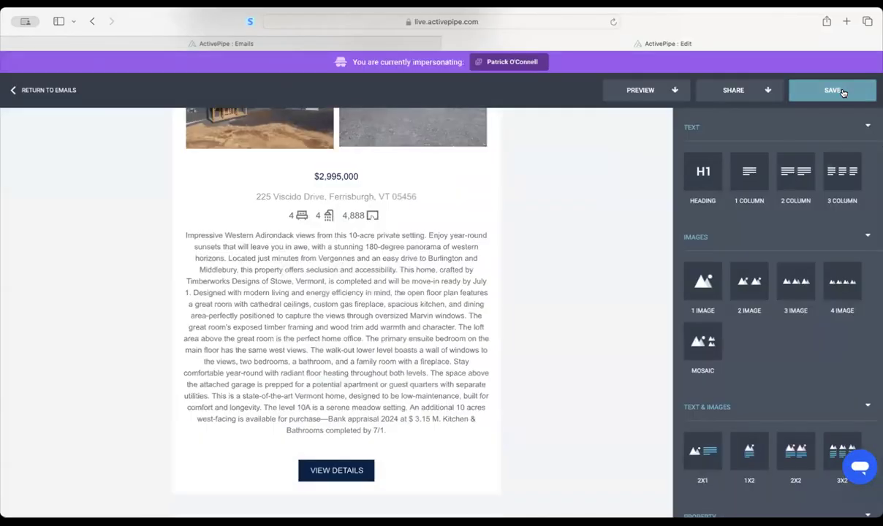
{"action": "scroll", "coordinate": [518, 353], "scroll_direction": "down", "scroll_amount": 5}
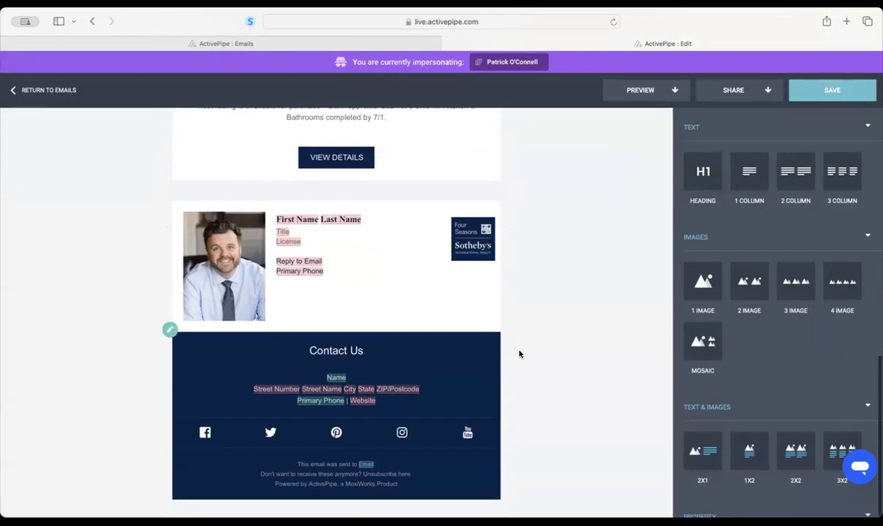
{"action": "scroll", "coordinate": [518, 353], "scroll_direction": "up", "scroll_amount": 10}
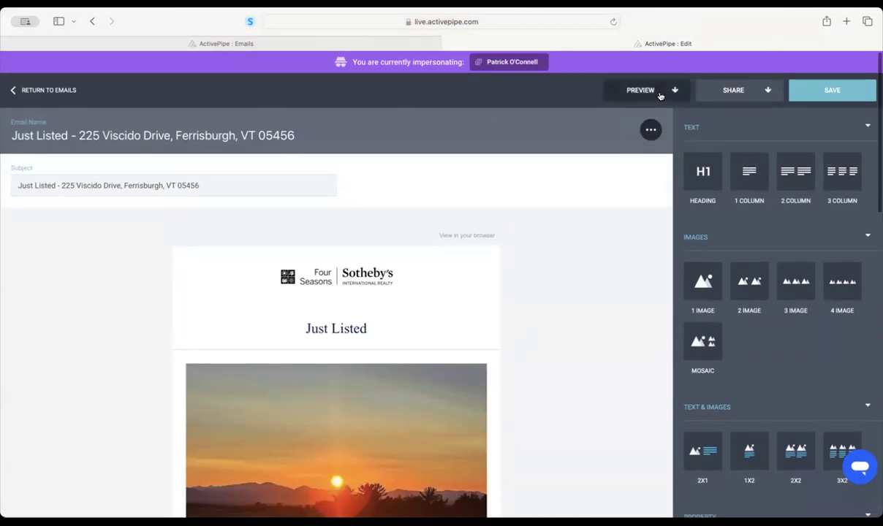
{"action": "left_click", "coordinate": [662, 92]}
{"action": "left_click", "coordinate": [590, 111]}
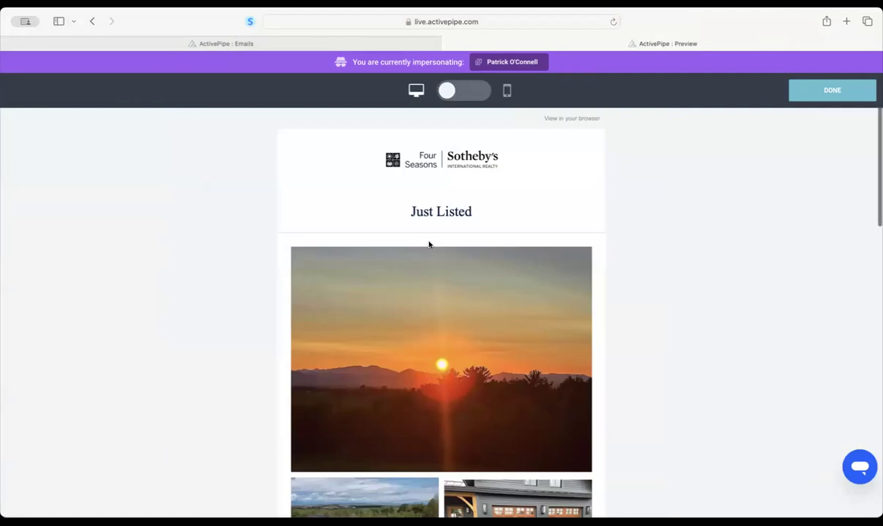
{"action": "scroll", "coordinate": [429, 244], "scroll_direction": "down", "scroll_amount": 15}
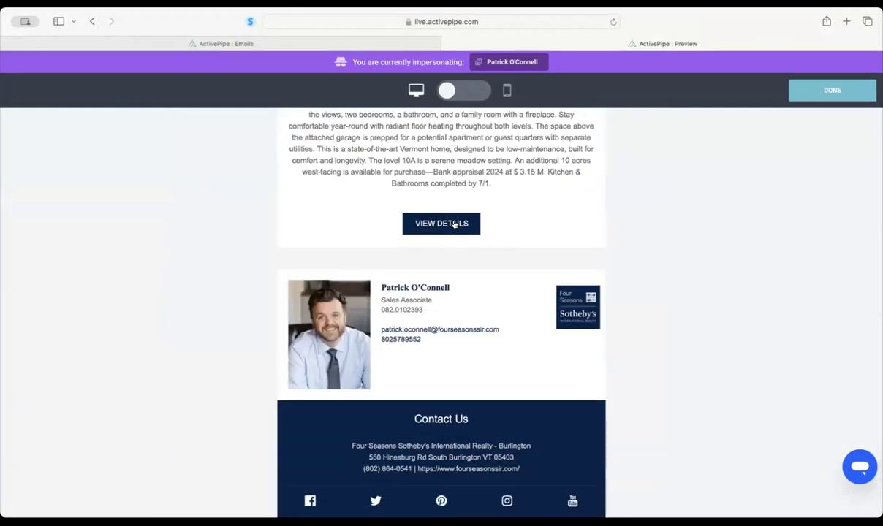
{"action": "left_click", "coordinate": [441, 227]}
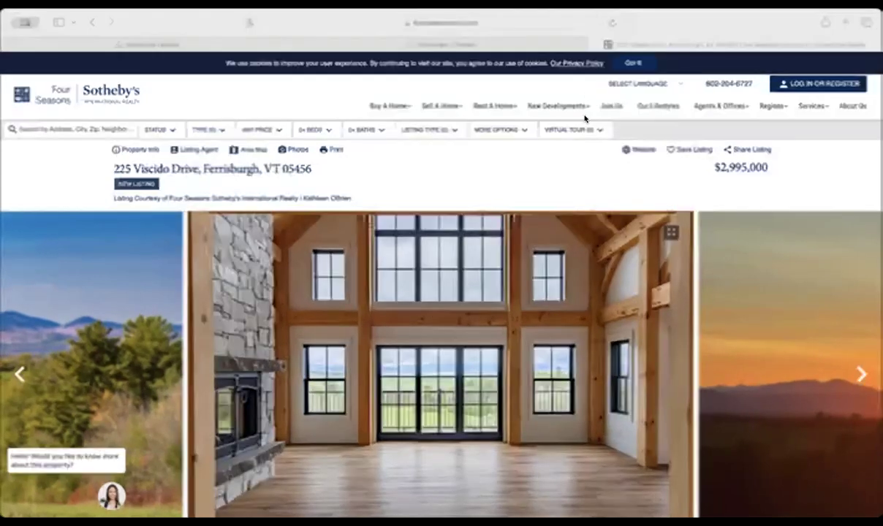
{"action": "left_click", "coordinate": [373, 44]}
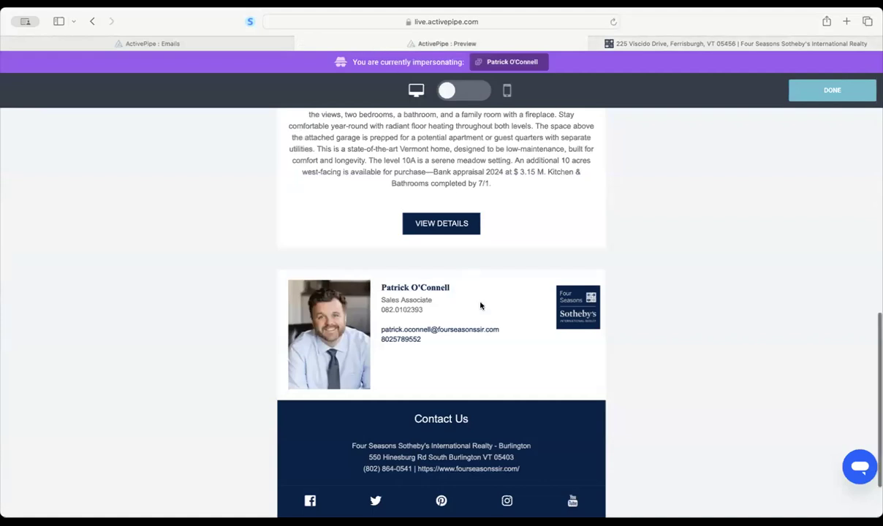
{"action": "scroll", "coordinate": [480, 305], "scroll_direction": "up", "scroll_amount": 10}
- Close the preview, save the email, and start a Quick Send campaign
{"action": "left_click", "coordinate": [832, 90]}
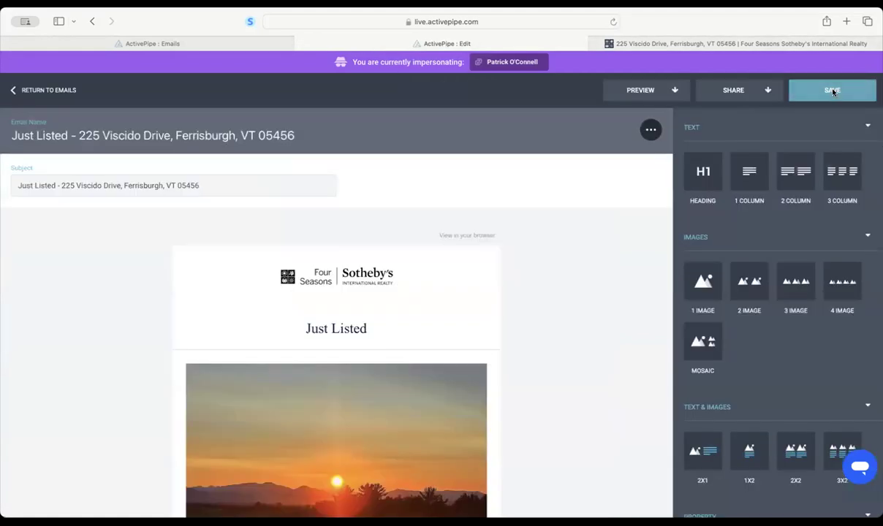
{"action": "left_click", "coordinate": [819, 94]}
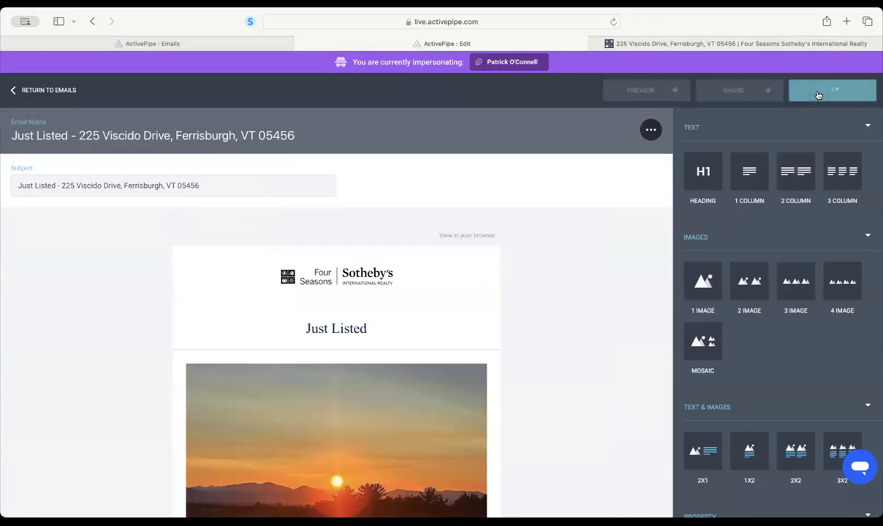
{"action": "left_click", "coordinate": [737, 90]}
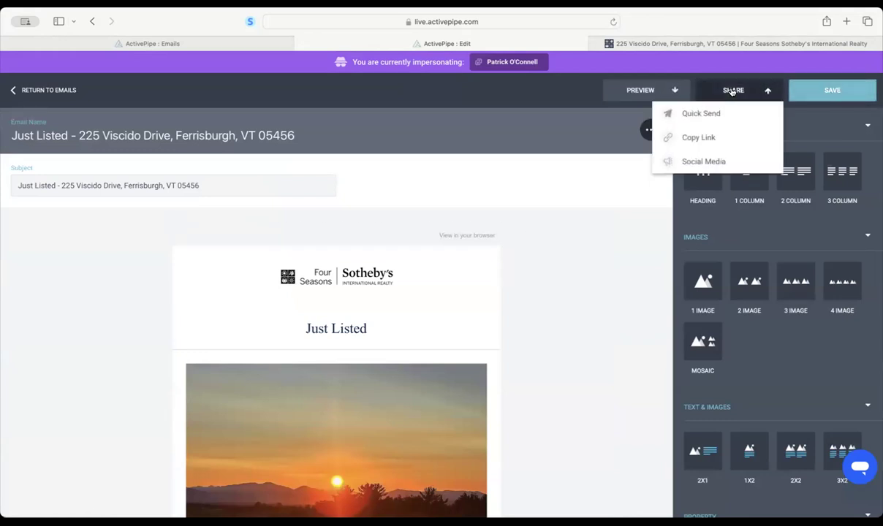
{"action": "left_click", "coordinate": [702, 114]}
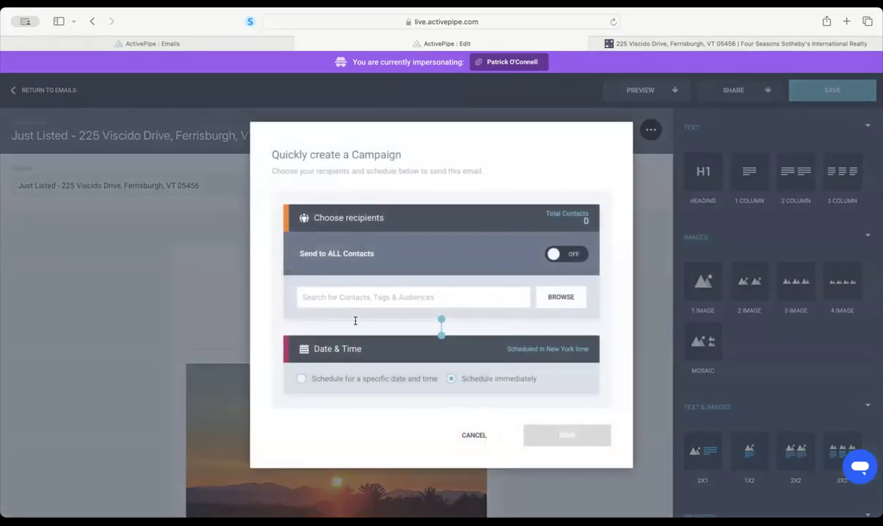
- Add the NVRA - 0525 audience as recipients, totalling 666 contacts
{"action": "left_click", "coordinate": [423, 298]}
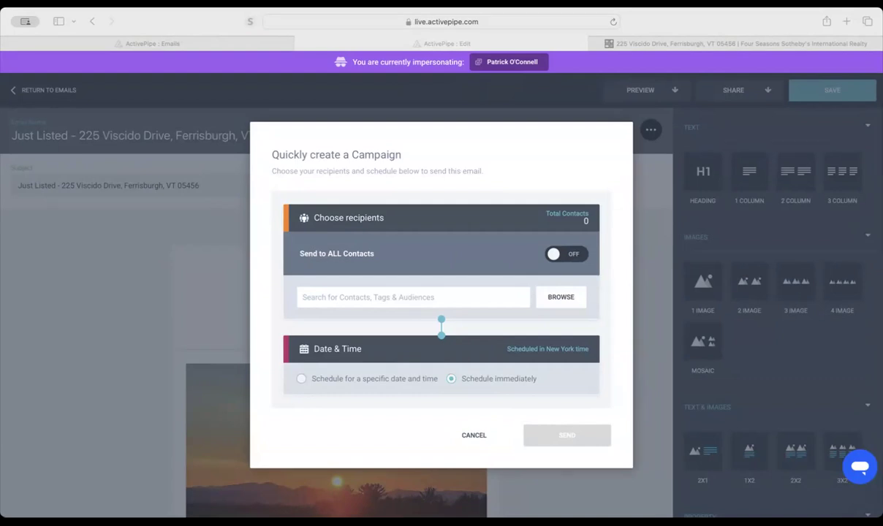
{"action": "type", "text": "NVRA"}
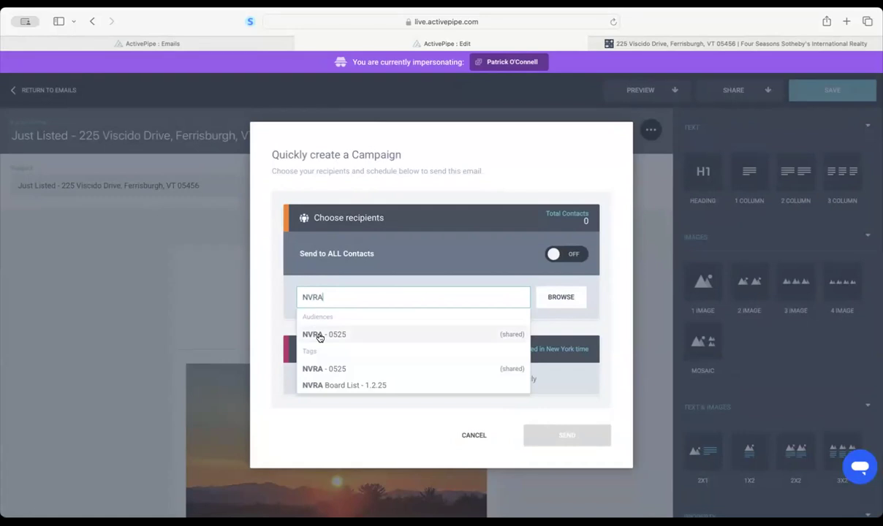
{"action": "left_click", "coordinate": [319, 335]}
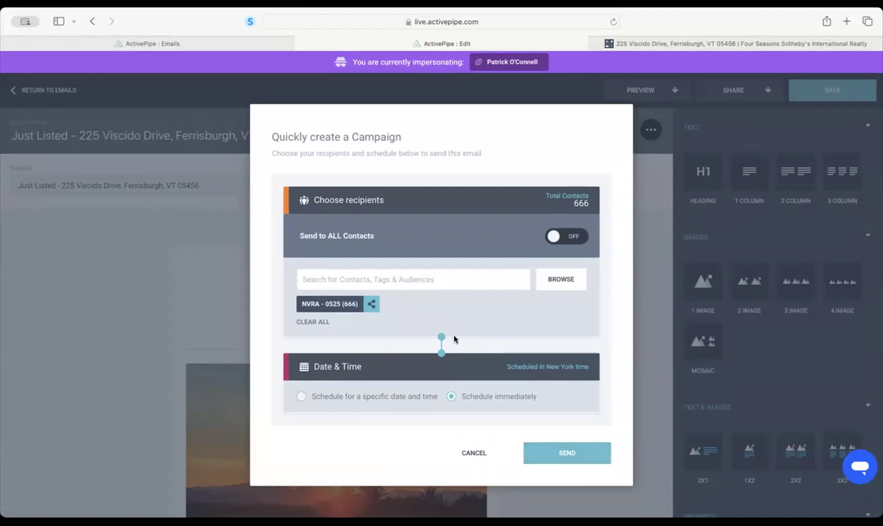
- Schedule the send for 03:00 PM on Friday, May 30th 2025, New York time
{"action": "left_click", "coordinate": [339, 396]}
{"action": "left_click", "coordinate": [330, 413]}
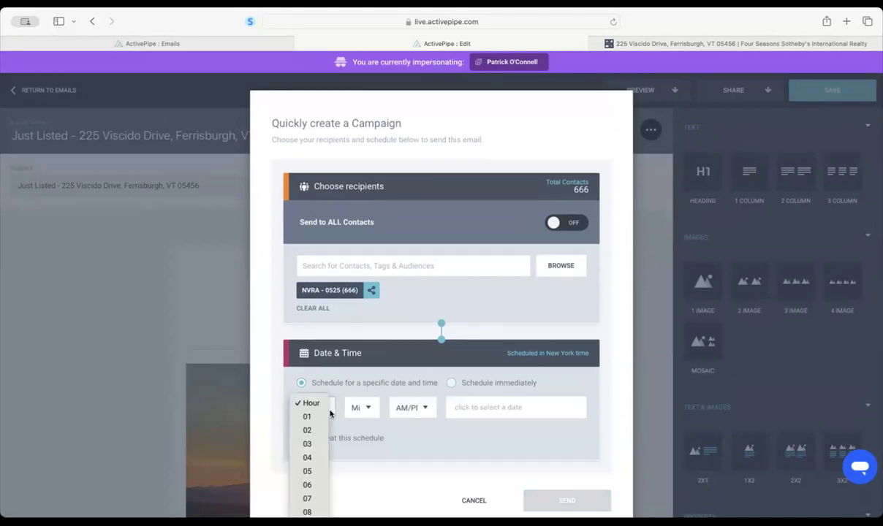
{"action": "left_click", "coordinate": [313, 445]}
{"action": "left_click", "coordinate": [360, 407]}
{"action": "left_click", "coordinate": [418, 408]}
{"action": "left_click", "coordinate": [413, 407]}
{"action": "left_click", "coordinate": [414, 432]}
{"action": "left_click", "coordinate": [460, 407]}
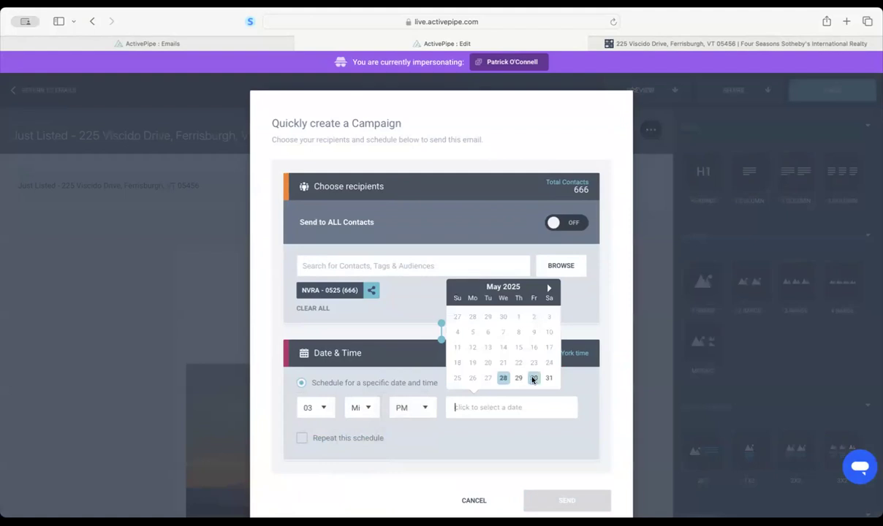
{"action": "left_click", "coordinate": [504, 360]}
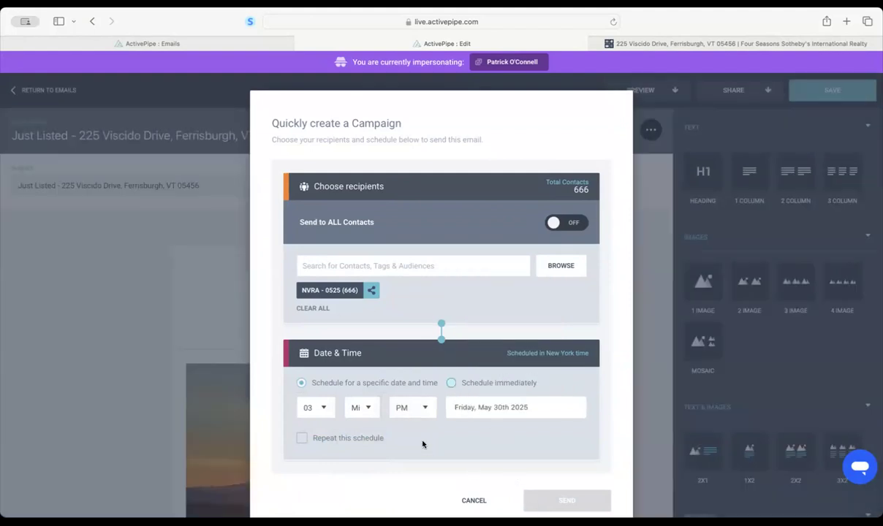
{"action": "scroll", "coordinate": [422, 442], "scroll_direction": "down", "scroll_amount": 1}
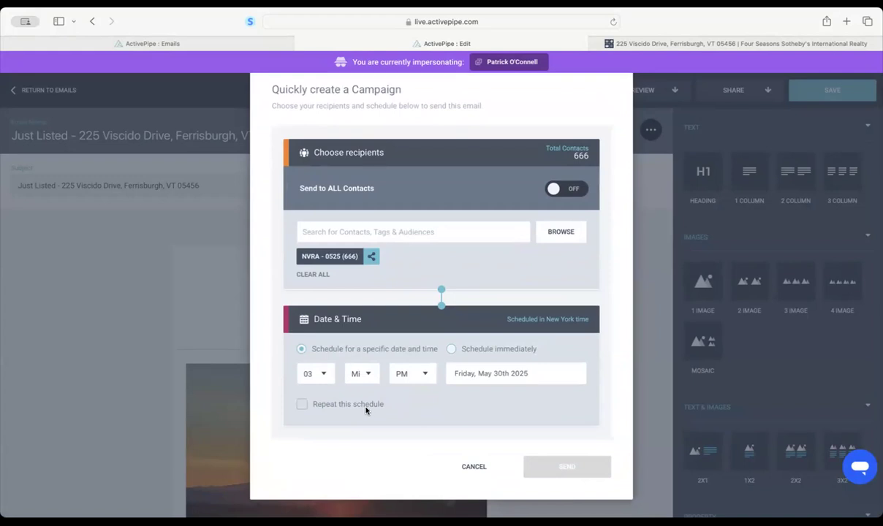
{"action": "left_click", "coordinate": [355, 369]}
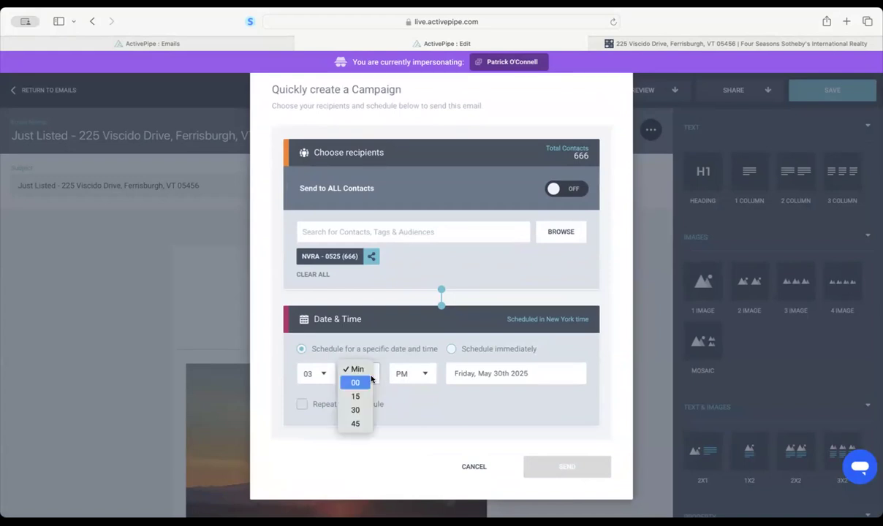
{"action": "left_click", "coordinate": [356, 383]}
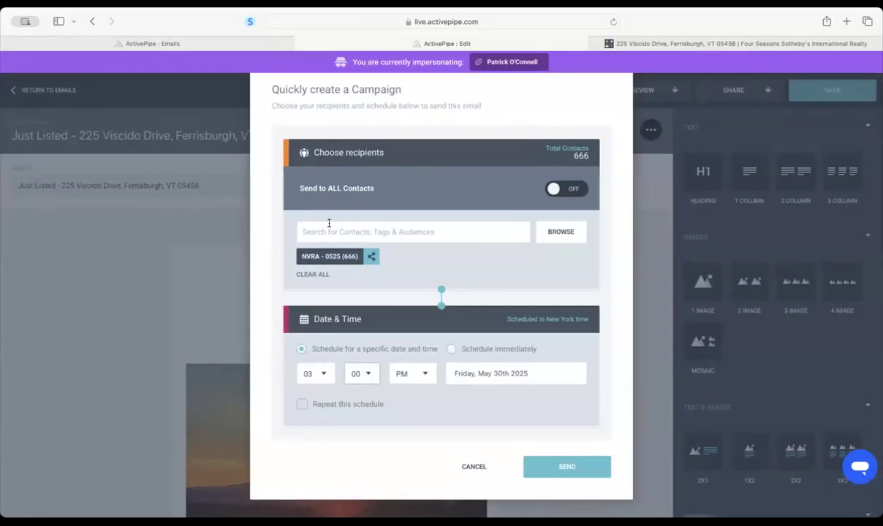
- Add the Green Mountain BOR audience (284), bringing recipients to 942 contacts
{"action": "left_click", "coordinate": [329, 228]}
{"action": "type", "text": "Green Mountain"}
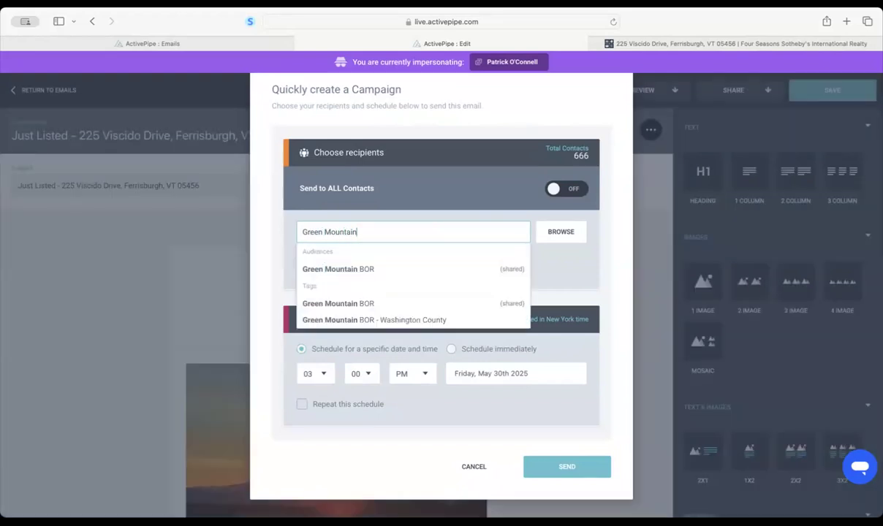
{"action": "left_click", "coordinate": [329, 259]}
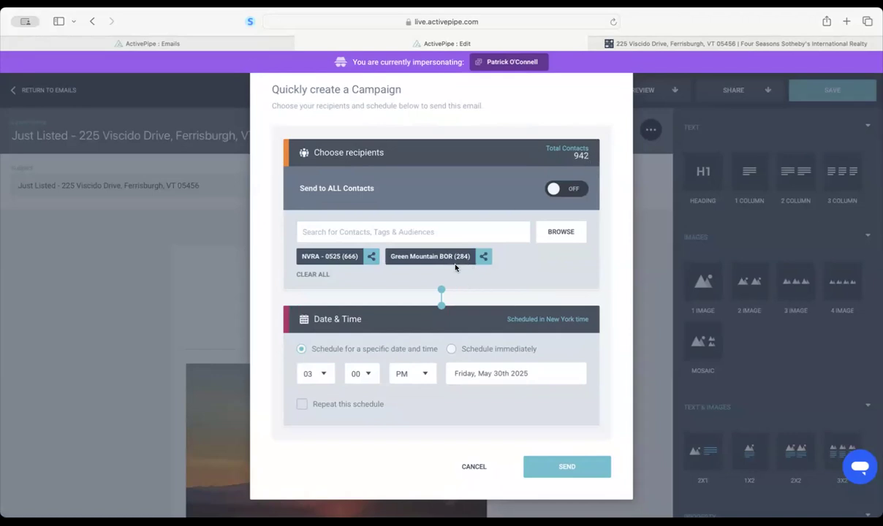
{"action": "left_click", "coordinate": [418, 232]}
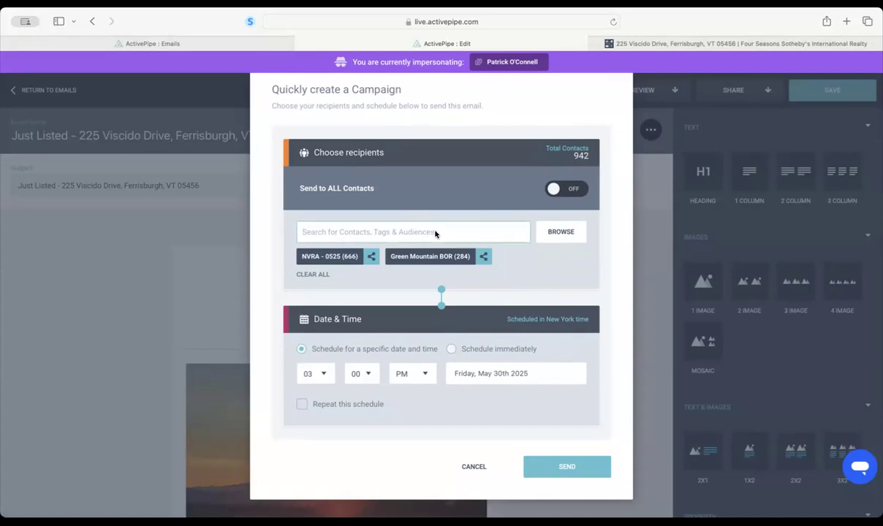
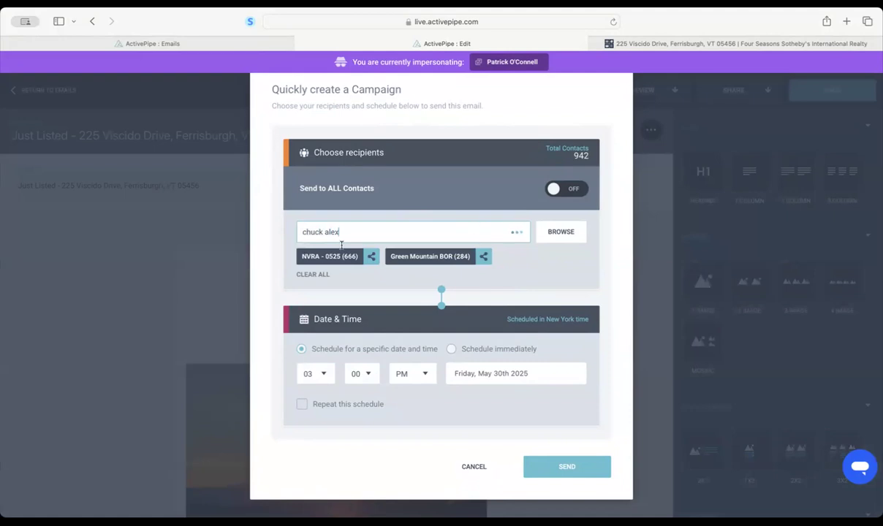
{"action": "left_click_drag", "start_coordinate": [341, 226], "coordinate": [249, 226]}
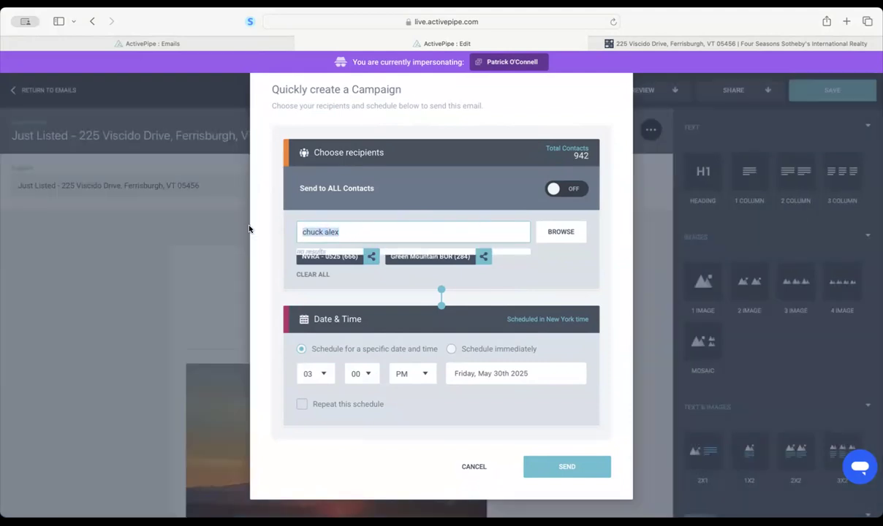
{"action": "type", "text": "charles"}
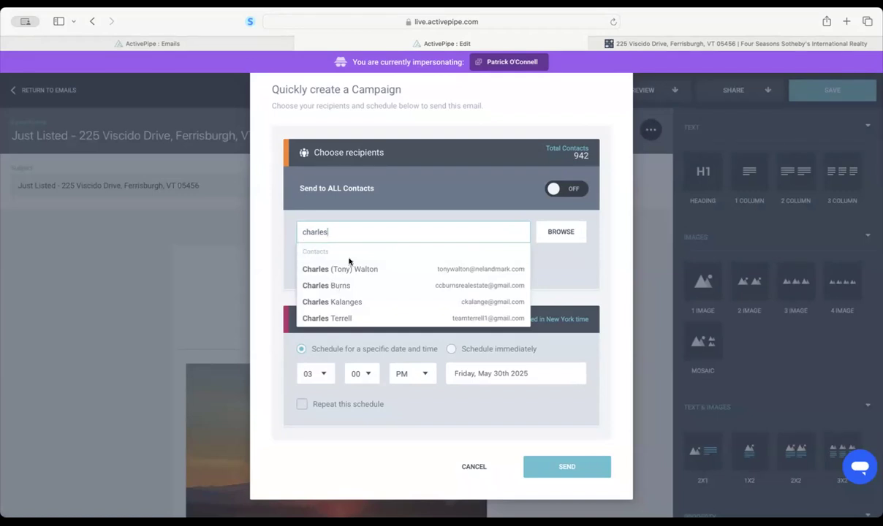
{"action": "left_click", "coordinate": [558, 281]}
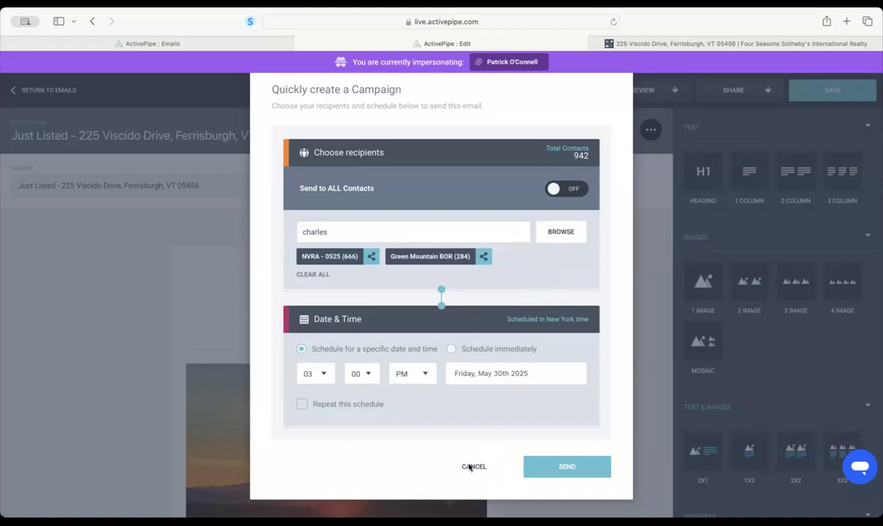
- Add the Lamoille County Board List - January 2025 audience from Browse (1,082 total), then cancel the dialog
{"action": "left_click", "coordinate": [554, 231]}
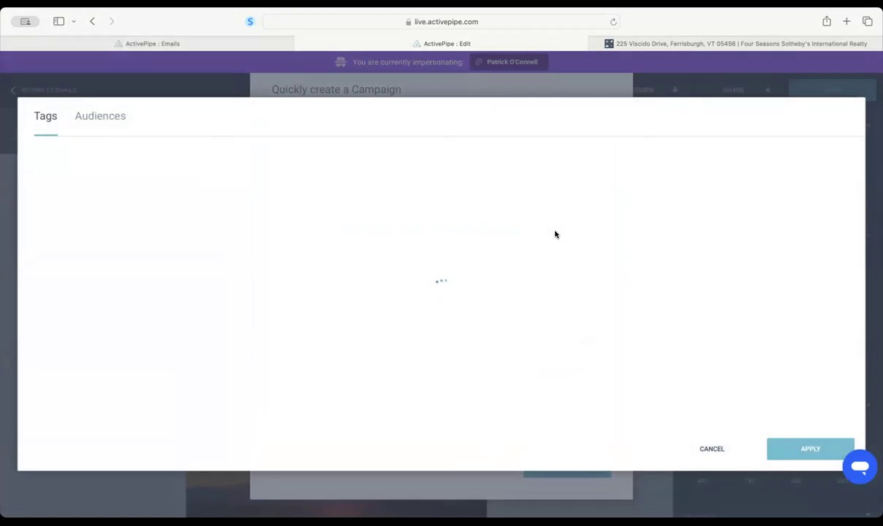
{"action": "left_click", "coordinate": [87, 120]}
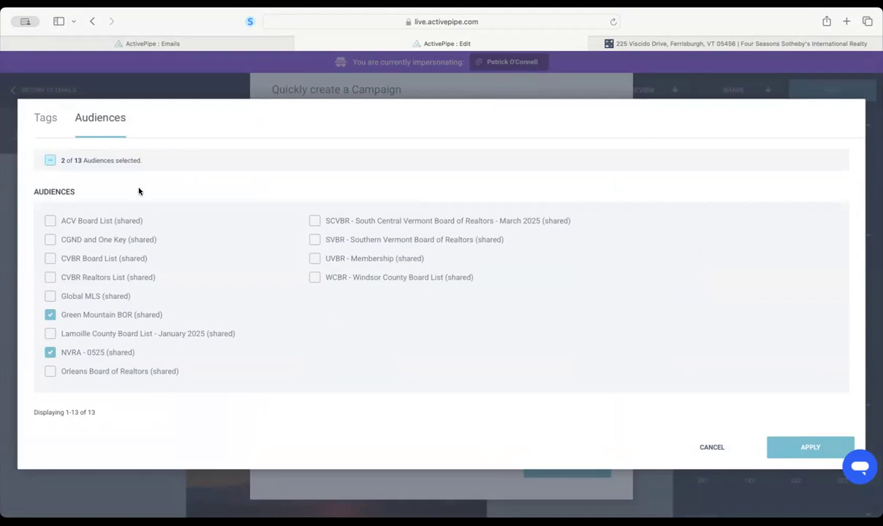
{"action": "left_click", "coordinate": [42, 115]}
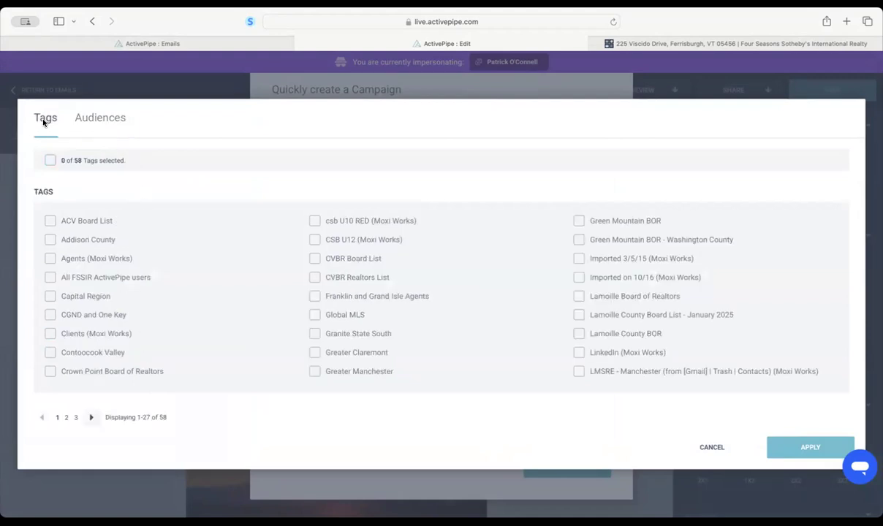
{"action": "left_click", "coordinate": [104, 117]}
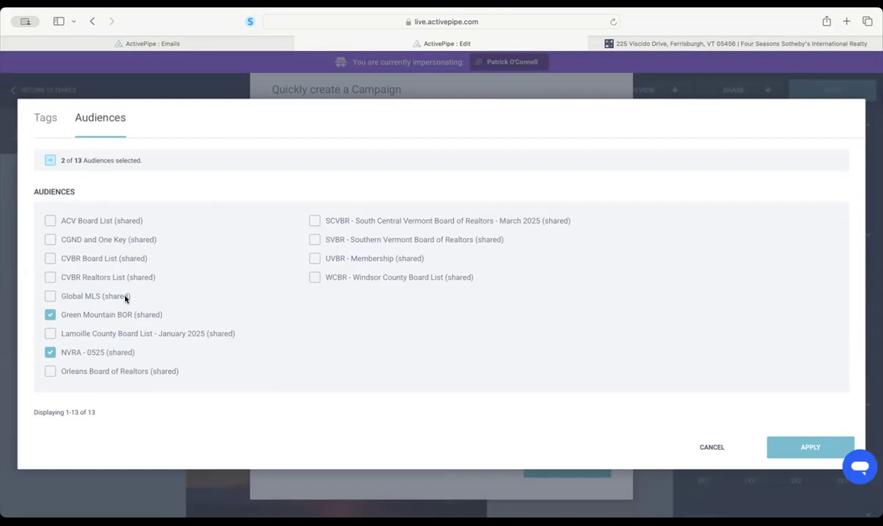
{"action": "left_click", "coordinate": [50, 334]}
{"action": "left_click", "coordinate": [777, 442]}
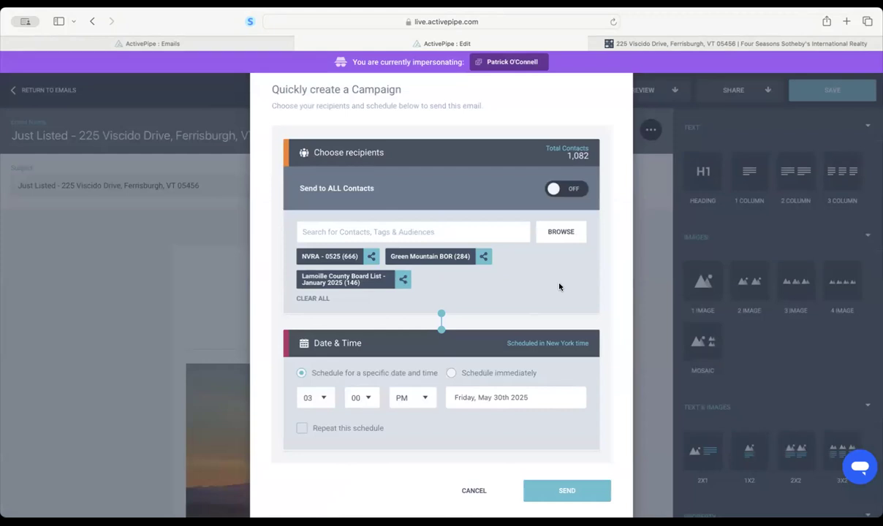
{"action": "left_click", "coordinate": [467, 491]}
{"action": "left_click", "coordinate": [832, 91]}
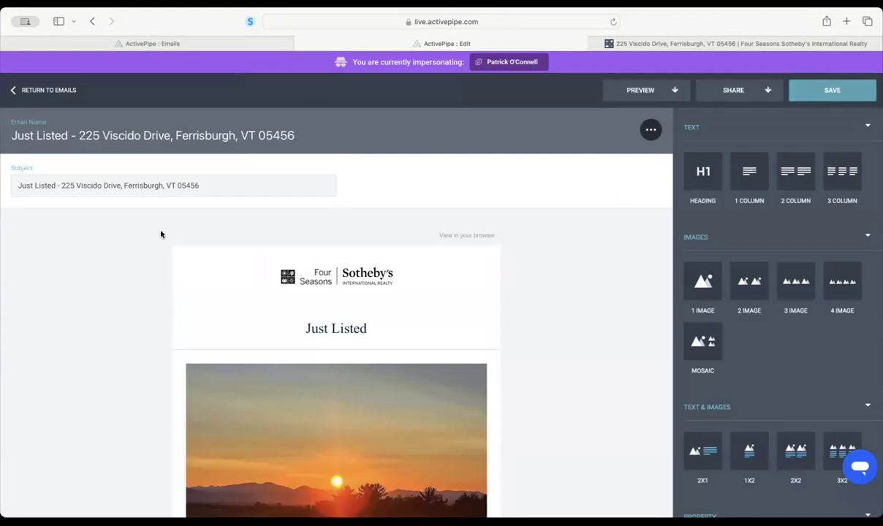
{"action": "left_click", "coordinate": [54, 90]}
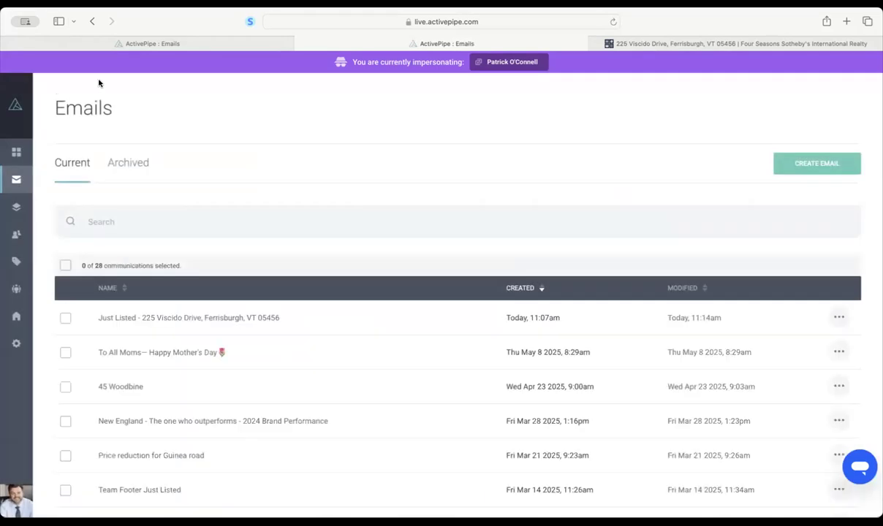
{"action": "left_click", "coordinate": [837, 316]}
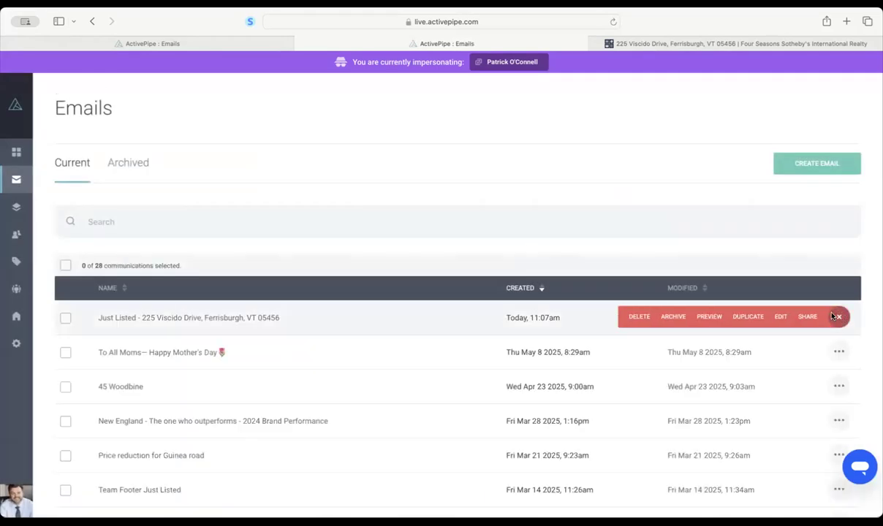
{"action": "left_click", "coordinate": [637, 316]}
{"action": "left_click", "coordinate": [507, 311]}
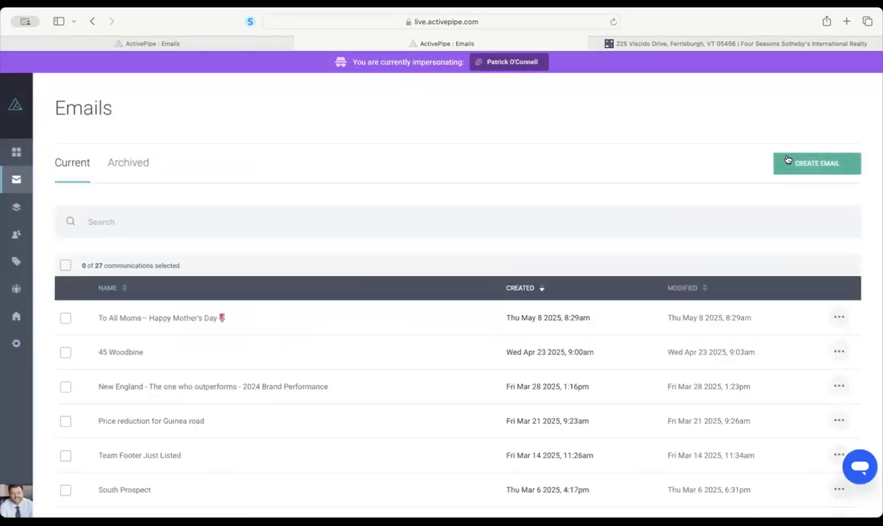
{"action": "left_click", "coordinate": [810, 163]}
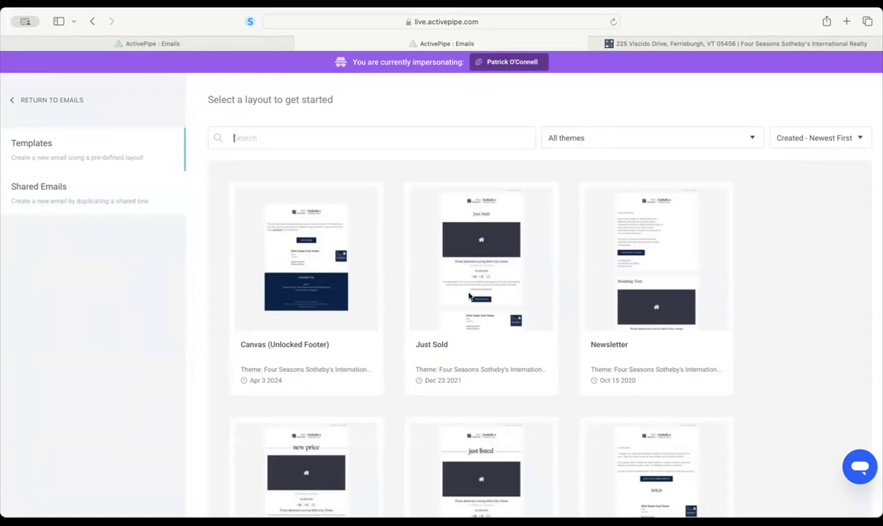
{"action": "left_click", "coordinate": [469, 296]}
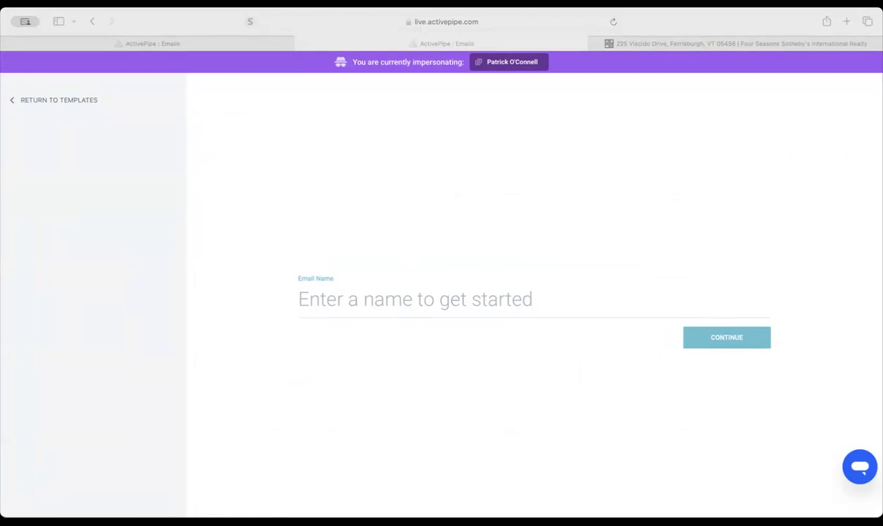
{"action": "left_click", "coordinate": [356, 292]}
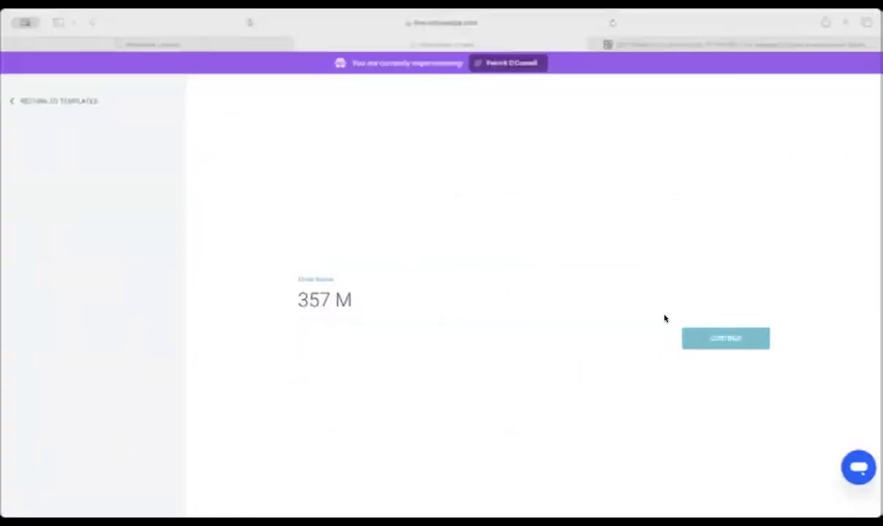
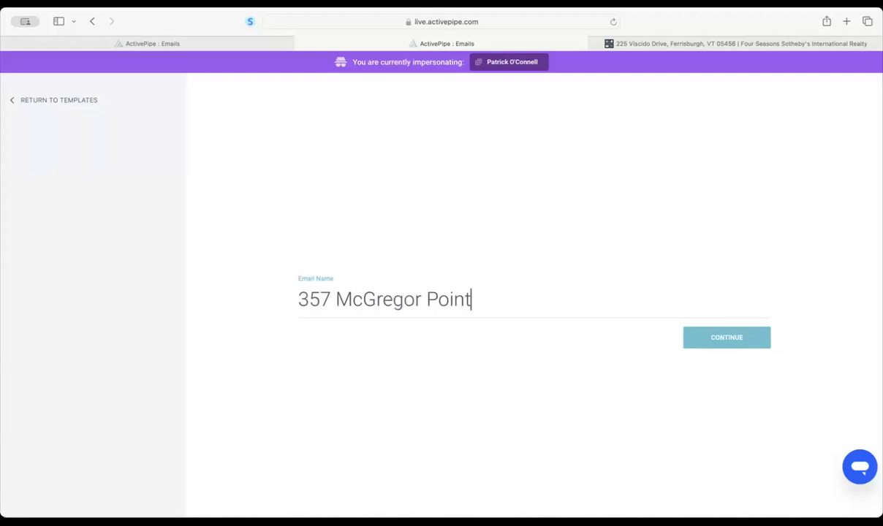
{"action": "left_click", "coordinate": [725, 338]}
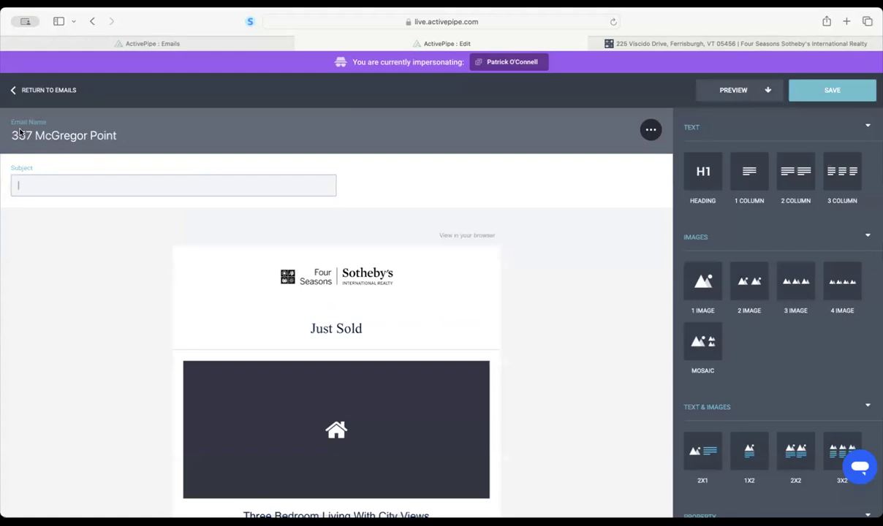
{"action": "left_click", "coordinate": [16, 136]}
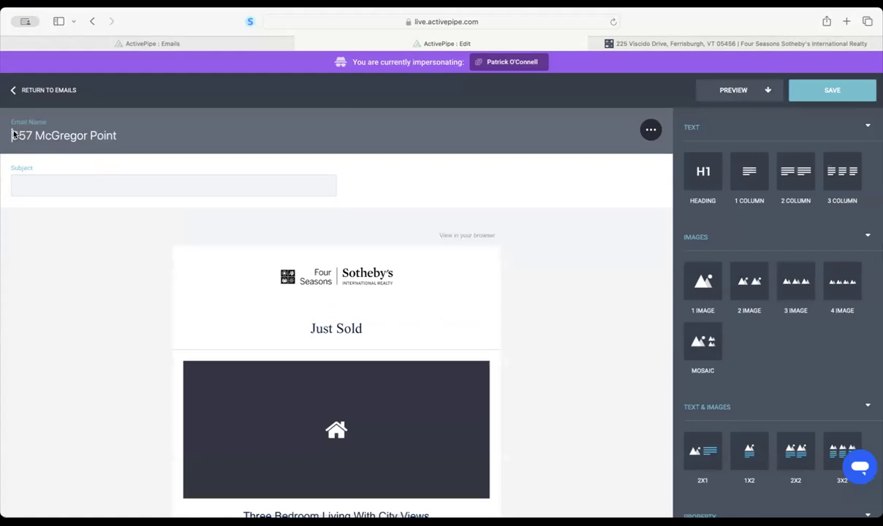
{"action": "type", "text": "Just "}
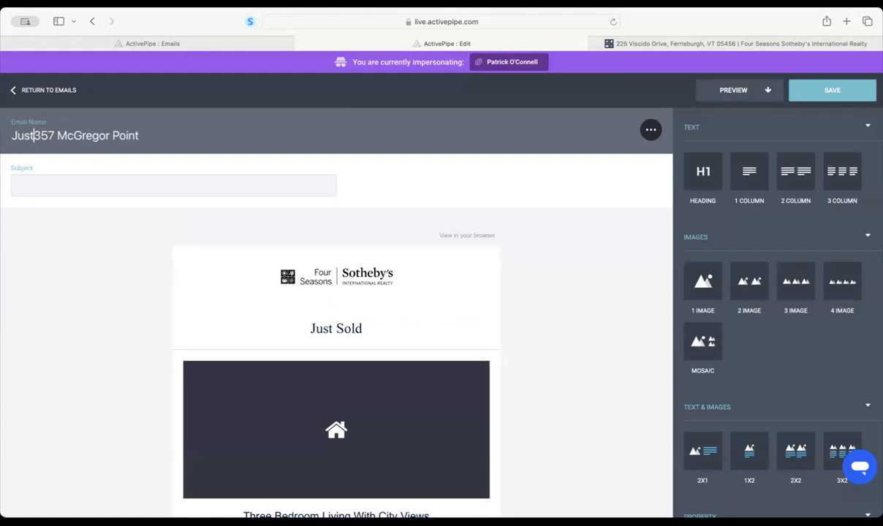
{"action": "type", "text": "Sold -"}
{"action": "triple_click", "coordinate": [21, 138]}
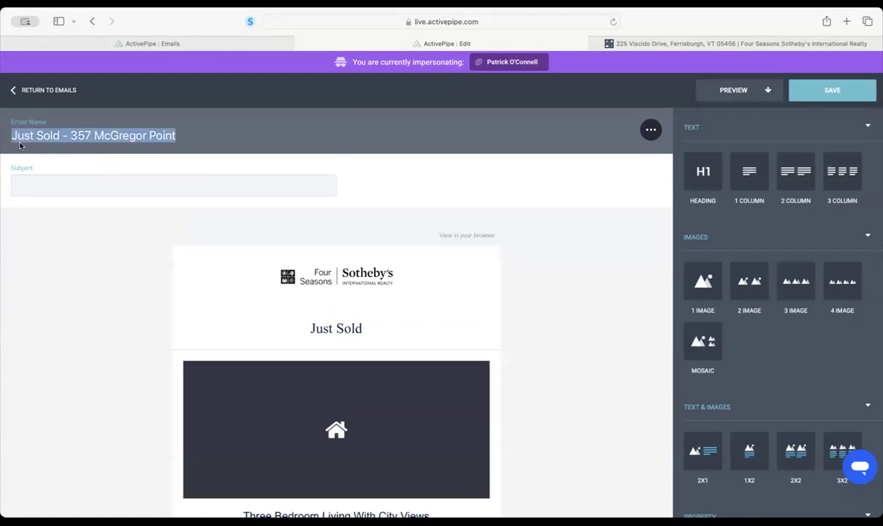
{"action": "left_click", "coordinate": [87, 183]}
{"action": "type", "text": "Anot"}
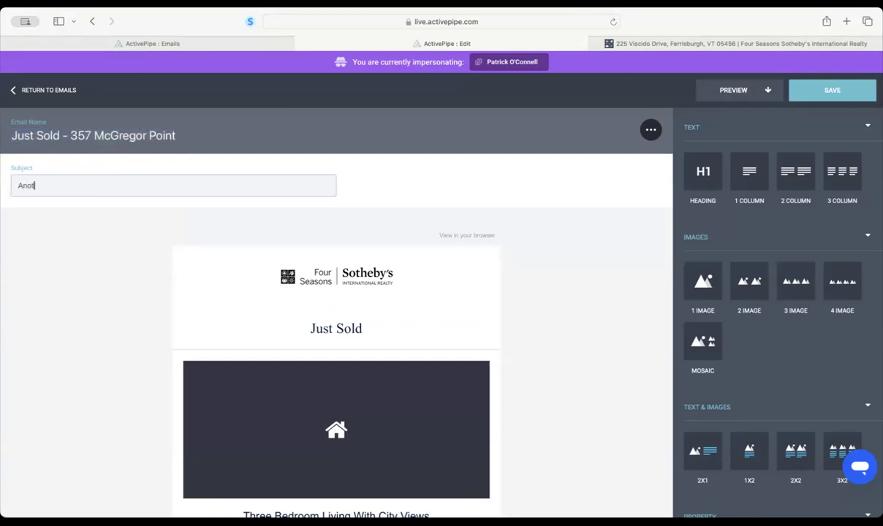
{"action": "type", "text": "her Successful Sales"}
{"action": "key", "text": "BackSpace"}
{"action": "left_click", "coordinate": [802, 91]}
{"action": "scroll", "coordinate": [489, 257], "scroll_direction": "down", "scroll_amount": 5}
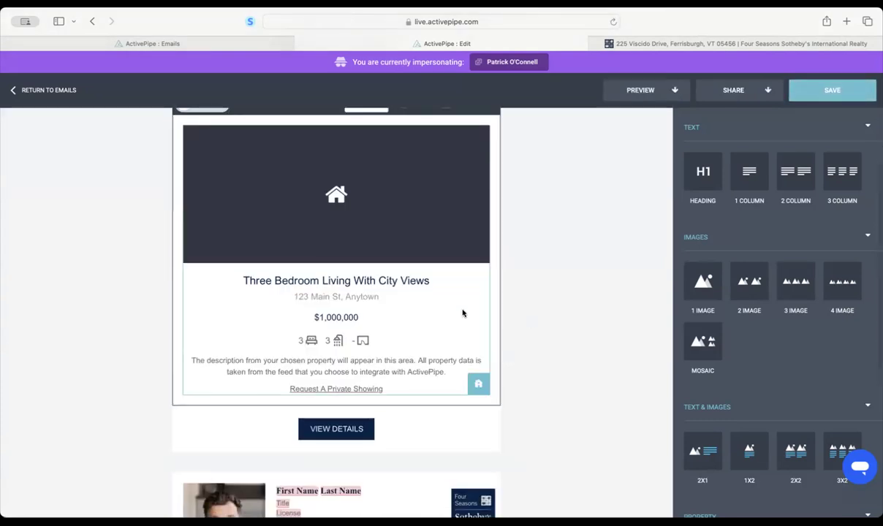
{"action": "left_click", "coordinate": [478, 384]}
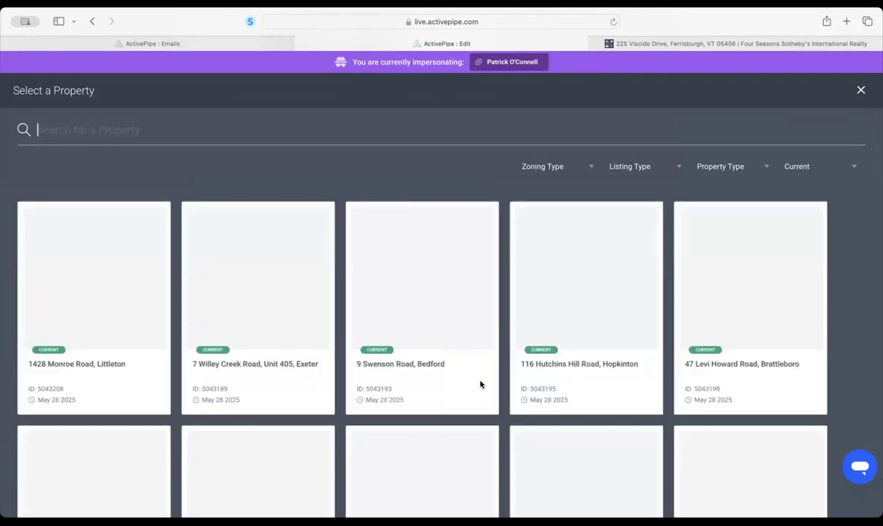
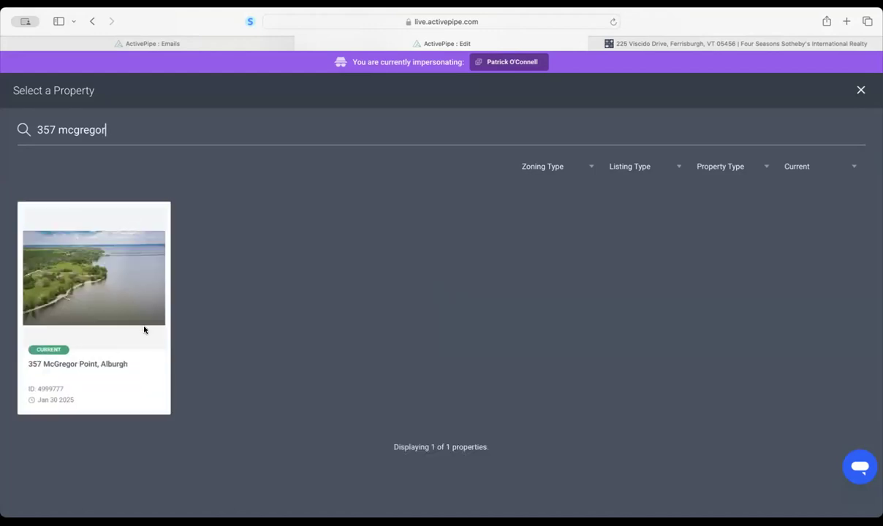
{"action": "left_click", "coordinate": [804, 167]}
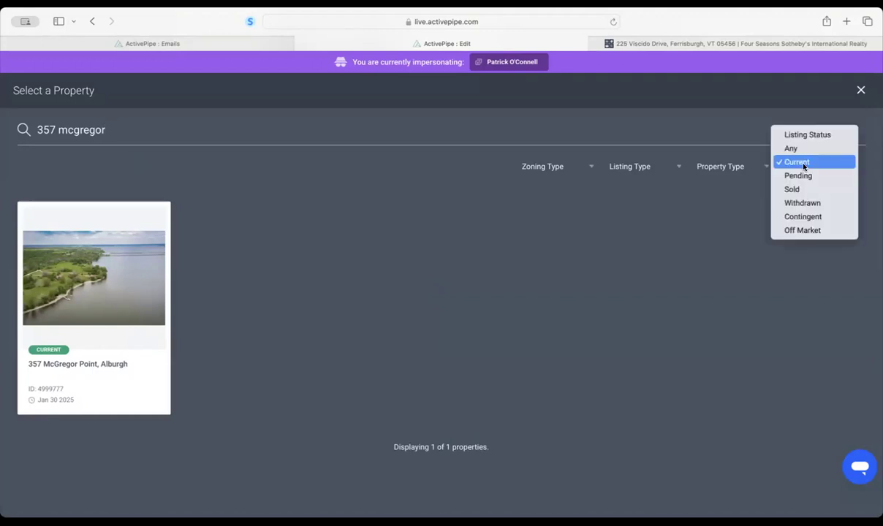
{"action": "left_click", "coordinate": [799, 189]}
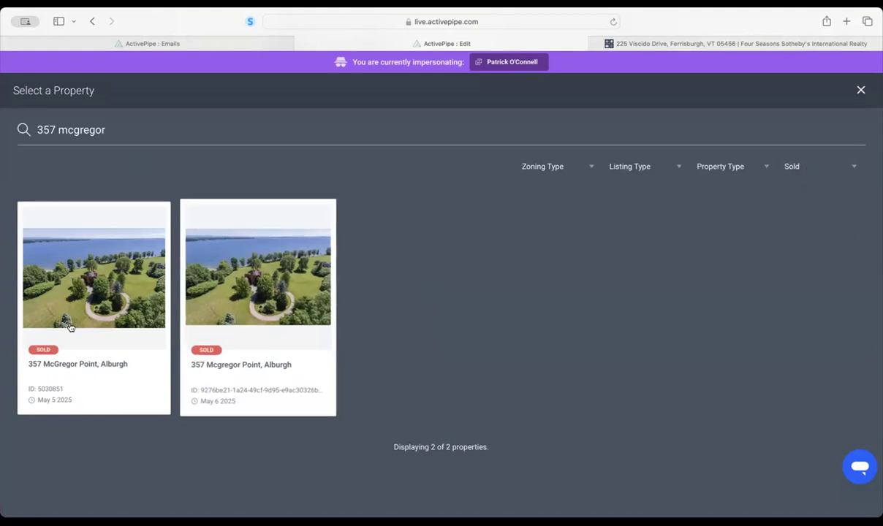
{"action": "left_click", "coordinate": [811, 168]}
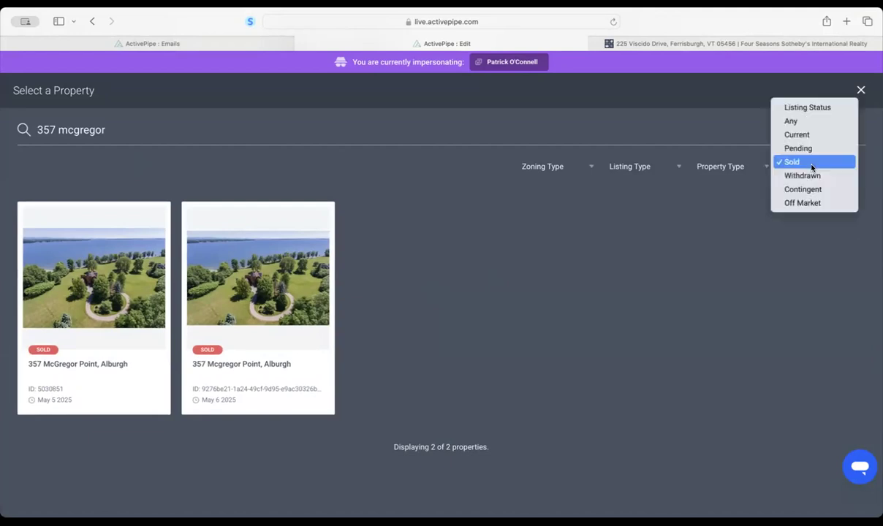
{"action": "left_click", "coordinate": [795, 122]}
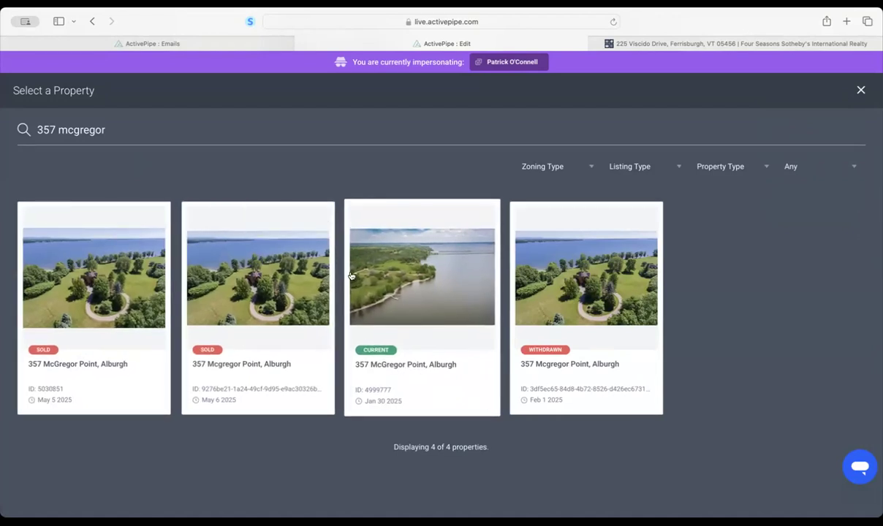
{"action": "left_click", "coordinate": [848, 169]}
{"action": "left_click", "coordinate": [807, 203]}
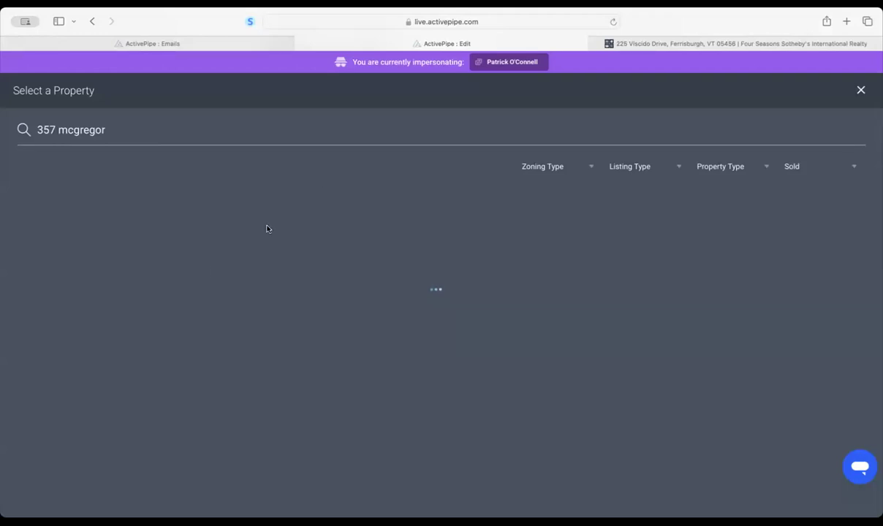
{"action": "left_click", "coordinate": [71, 280]}
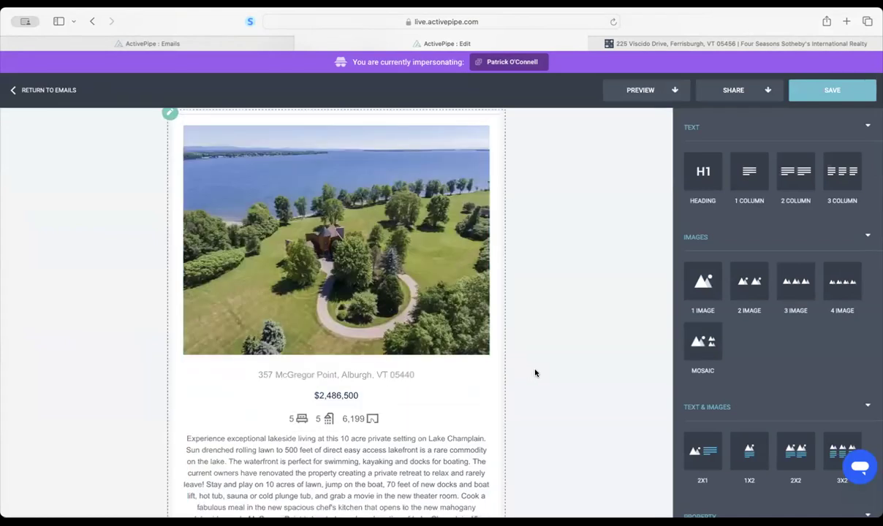
- Delete the View Details button block and the empty placeholder block left beneath the description
{"action": "scroll", "coordinate": [388, 388], "scroll_direction": "down", "scroll_amount": 4}
{"action": "scroll", "coordinate": [388, 390], "scroll_direction": "down", "scroll_amount": 3}
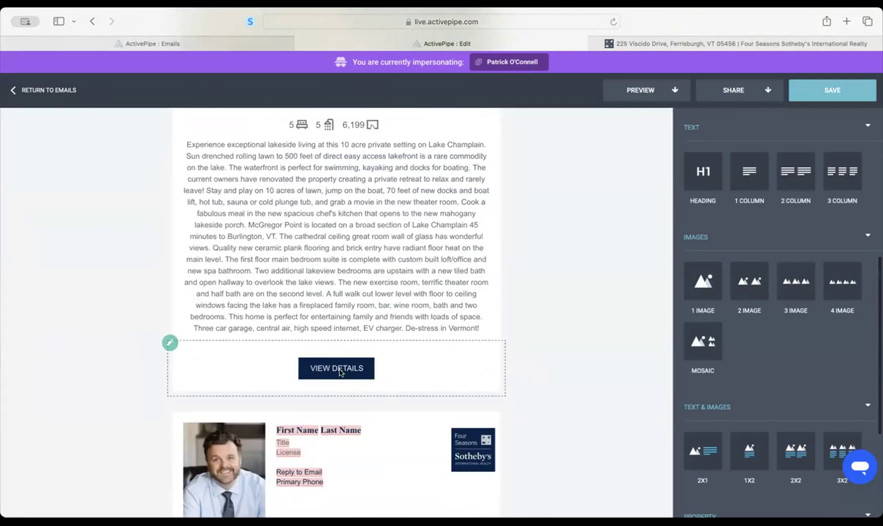
{"action": "left_click", "coordinate": [423, 367]}
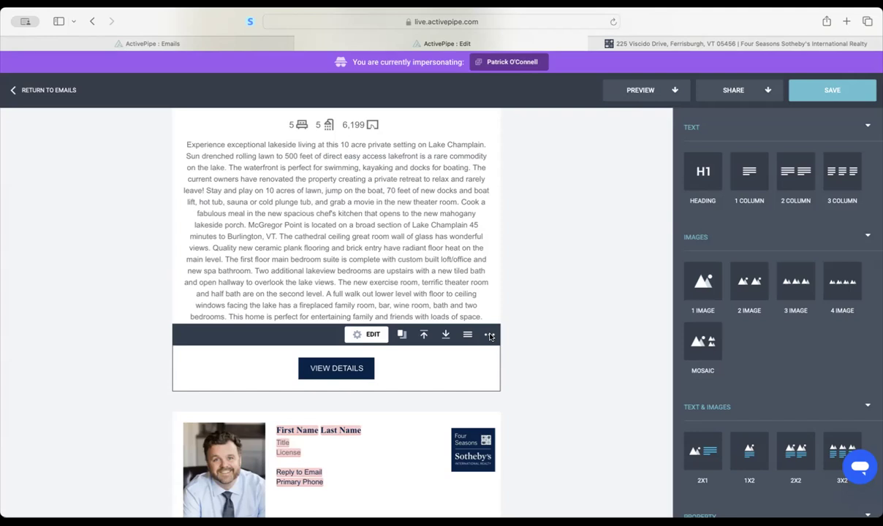
{"action": "left_click", "coordinate": [490, 335]}
{"action": "left_click", "coordinate": [453, 358]}
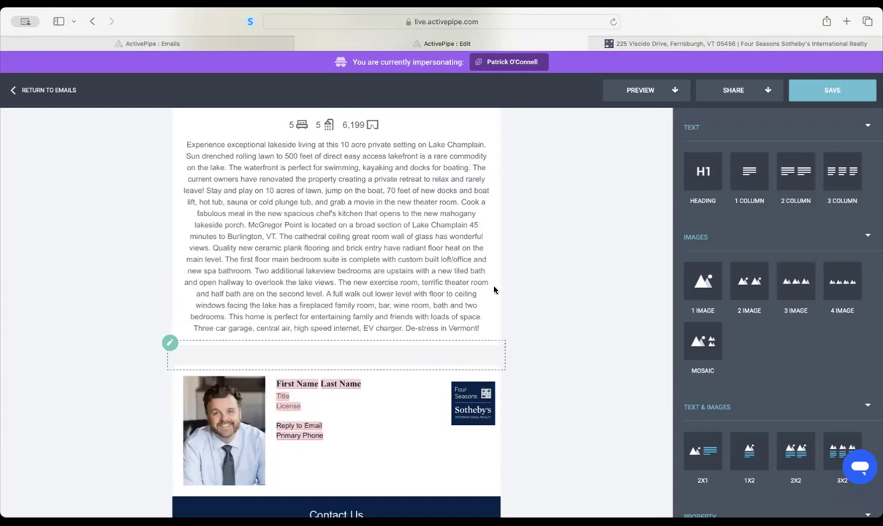
{"action": "left_click", "coordinate": [488, 334]}
{"action": "left_click", "coordinate": [468, 357]}
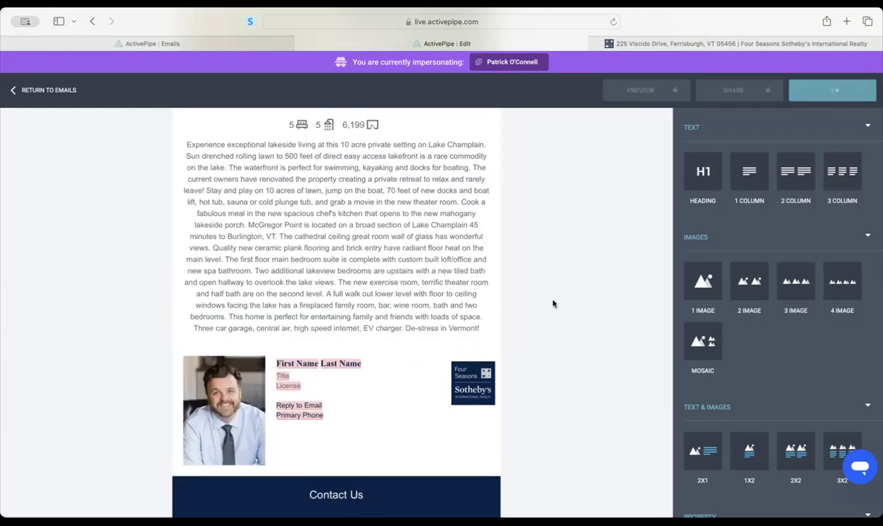
{"action": "scroll", "coordinate": [553, 304], "scroll_direction": "up", "scroll_amount": 10}
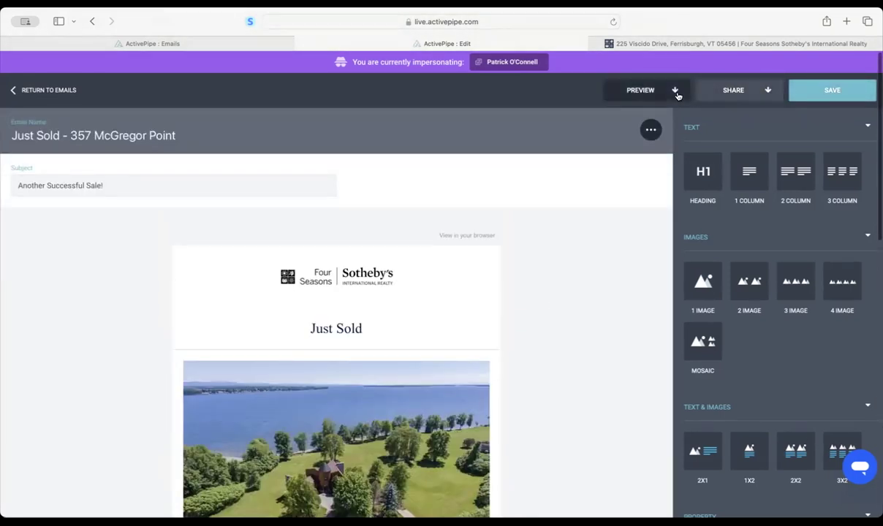
- Preview the Just Sold email, scroll through it, and return to the editor
{"action": "left_click", "coordinate": [673, 90]}
{"action": "left_click", "coordinate": [613, 117]}
{"action": "scroll", "coordinate": [480, 285], "scroll_direction": "down", "scroll_amount": 5}
{"action": "scroll", "coordinate": [480, 285], "scroll_direction": "down", "scroll_amount": 5}
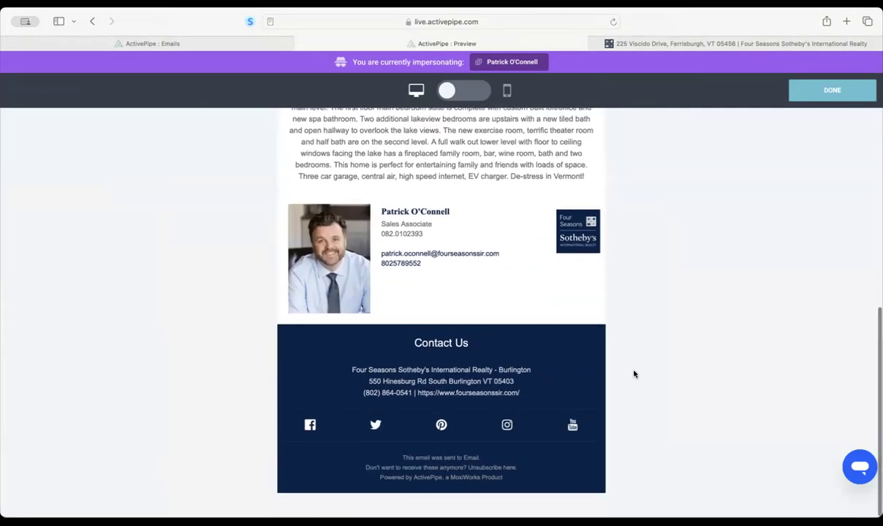
{"action": "scroll", "coordinate": [646, 361], "scroll_direction": "up", "scroll_amount": 10}
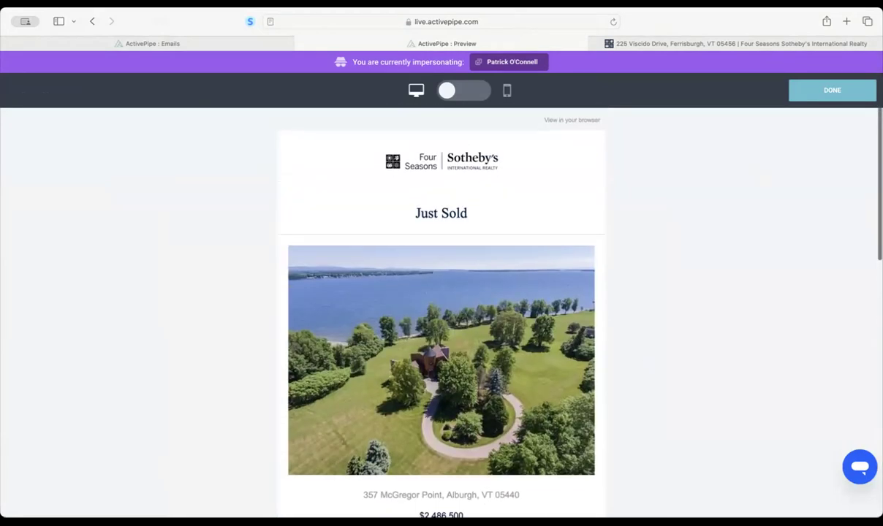
{"action": "left_click", "coordinate": [836, 92]}
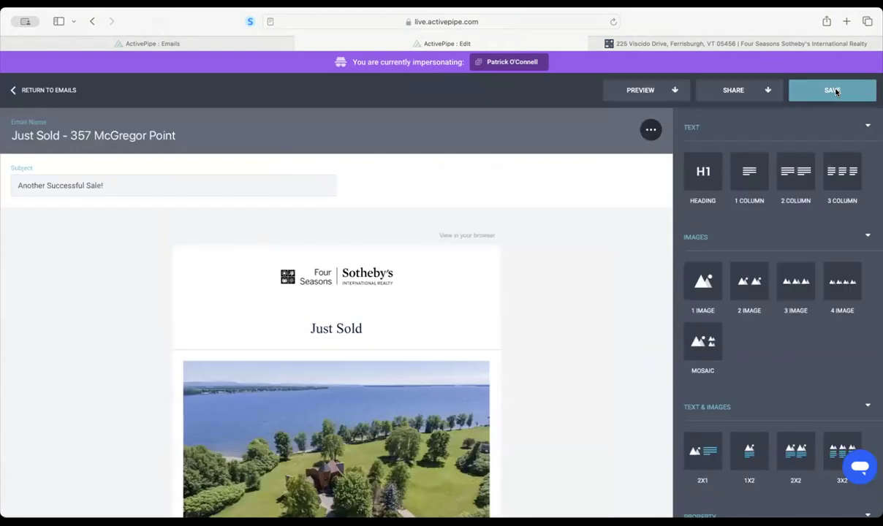
- Address a Quick Send to the NVRA - 0525, Lamoille, Green Mountain BOR and Orleans audiences, then save
{"action": "left_click", "coordinate": [746, 93]}
{"action": "left_click", "coordinate": [695, 114]}
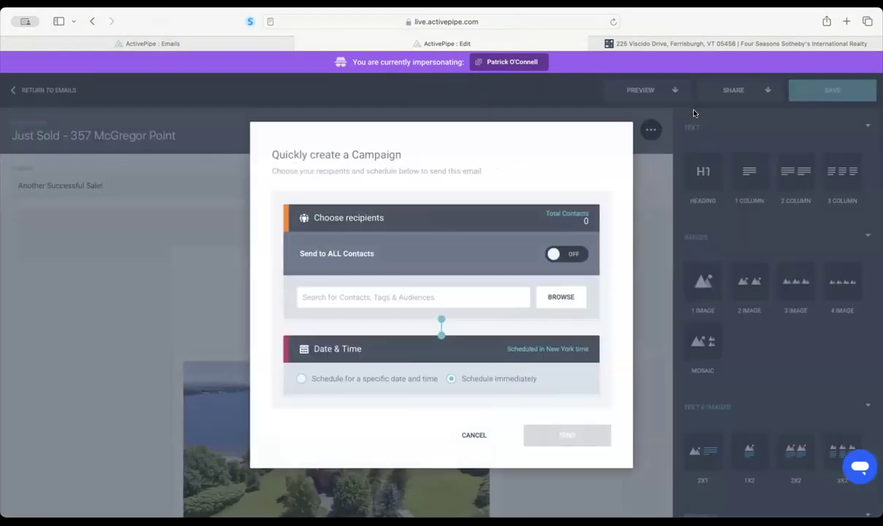
{"action": "type", "text": "NV"}
{"action": "key", "text": "BackSpace"}
{"action": "key", "text": "BackSpace"}
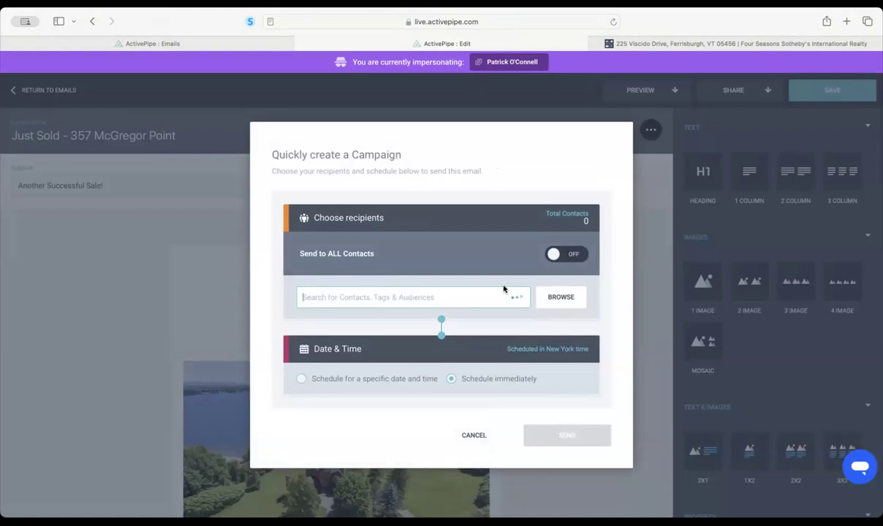
{"action": "left_click", "coordinate": [564, 296]}
{"action": "left_click", "coordinate": [102, 117]}
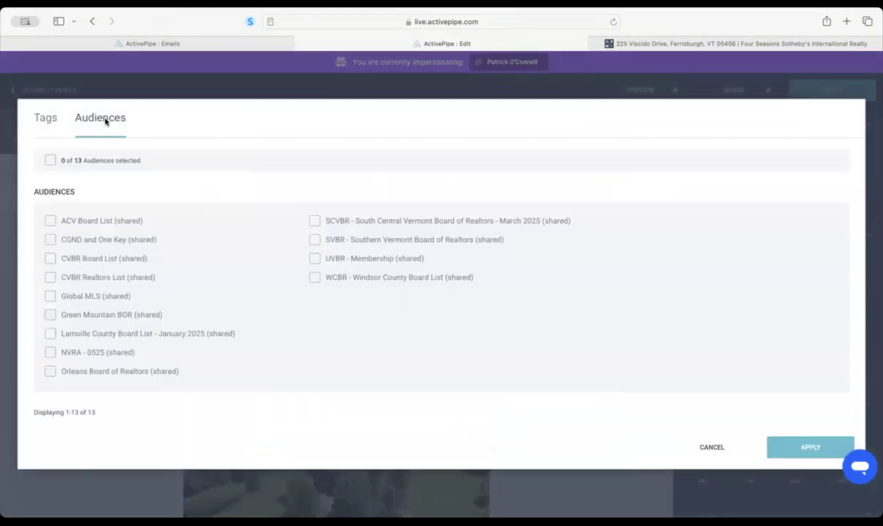
{"action": "left_click", "coordinate": [50, 352]}
{"action": "left_click", "coordinate": [50, 314]}
{"action": "left_click", "coordinate": [49, 371]}
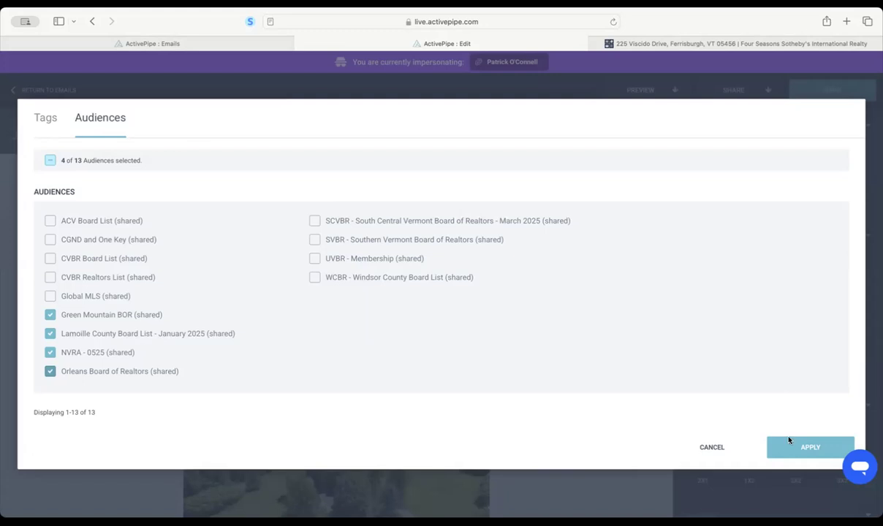
{"action": "left_click", "coordinate": [801, 448]}
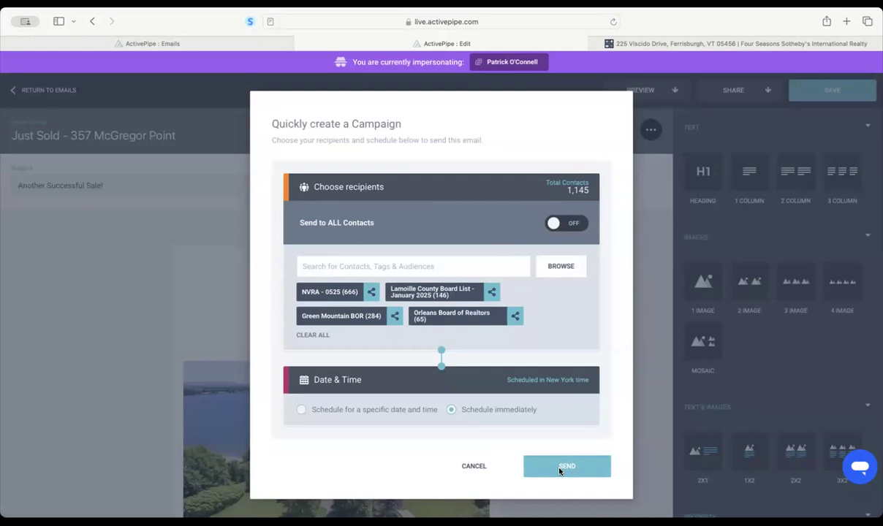
{"action": "left_click", "coordinate": [469, 466]}
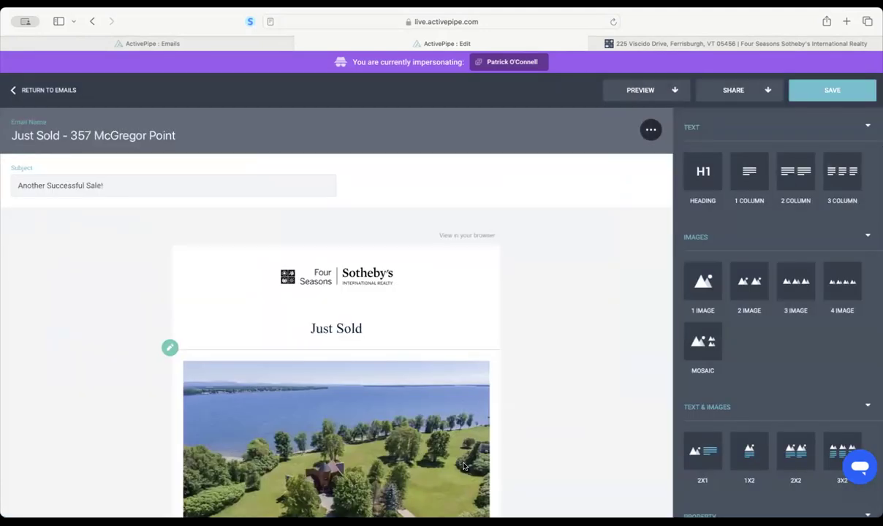
{"action": "left_click", "coordinate": [834, 92]}
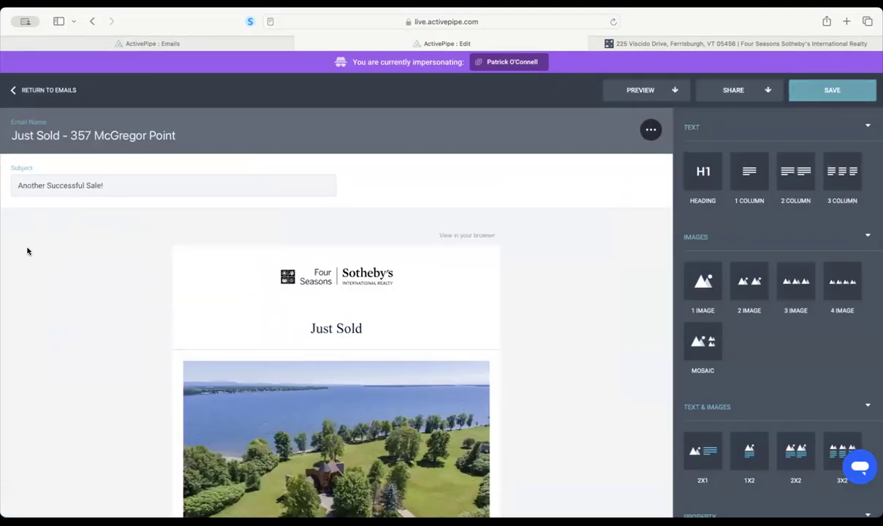
{"action": "scroll", "coordinate": [433, 322], "scroll_direction": "down", "scroll_amount": 4}
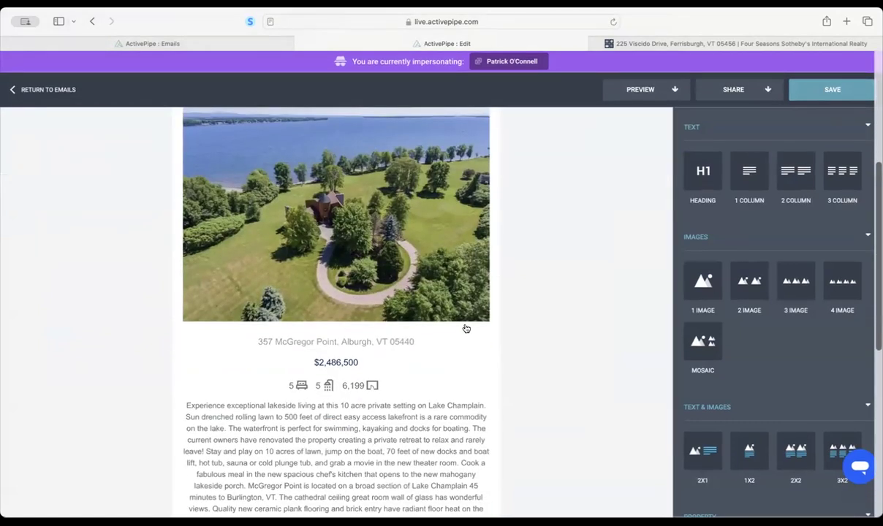
{"action": "scroll", "coordinate": [460, 420], "scroll_direction": "down", "scroll_amount": 3}
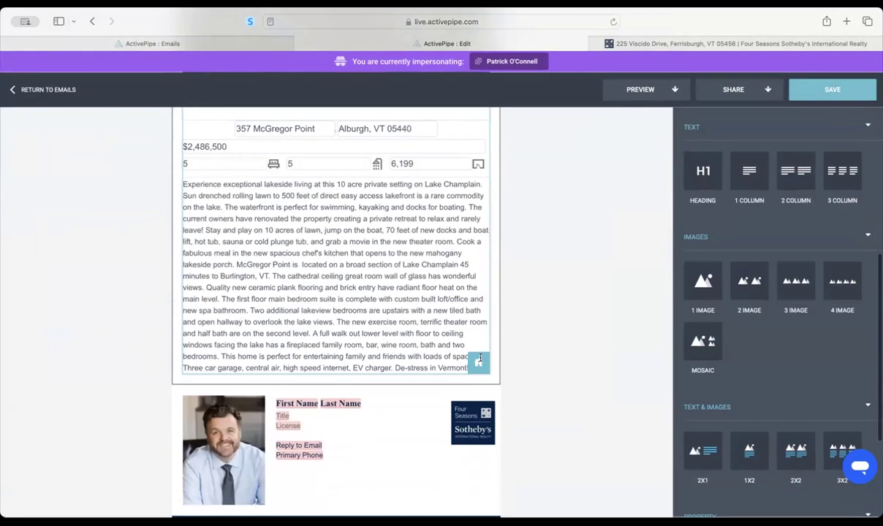
{"action": "left_click", "coordinate": [476, 361]}
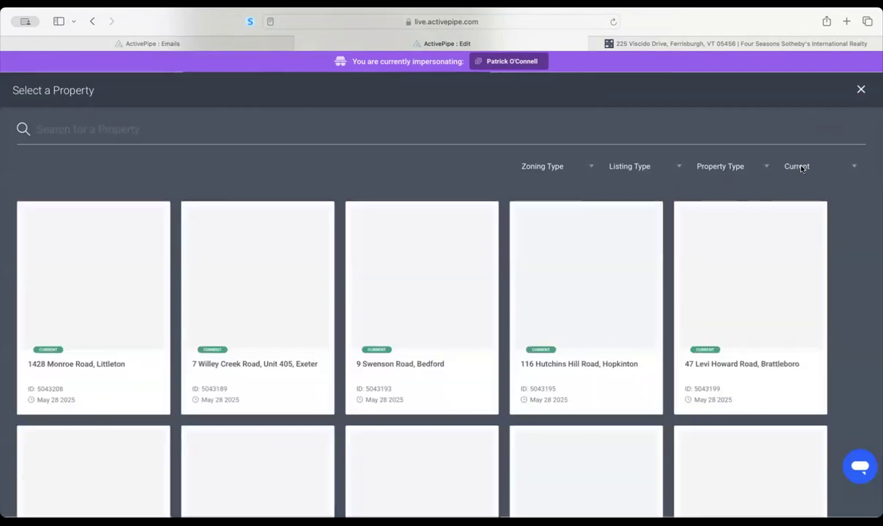
{"action": "left_click", "coordinate": [801, 168]}
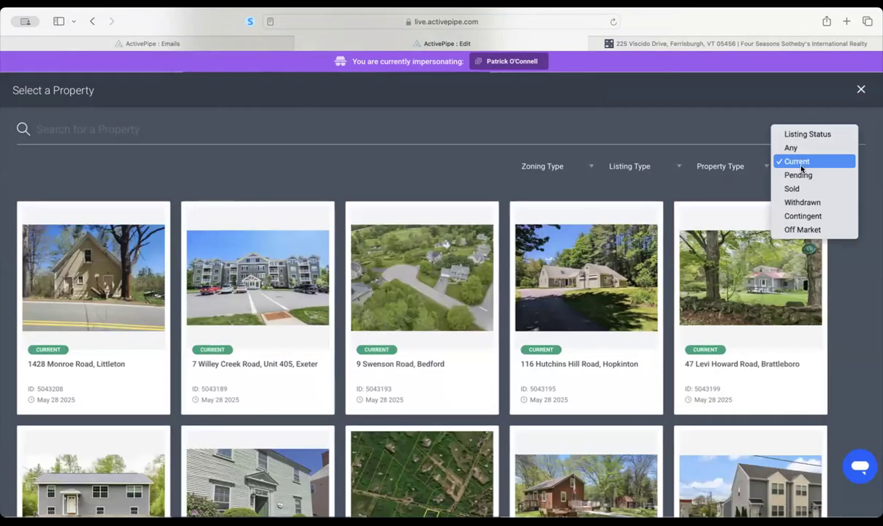
{"action": "left_click", "coordinate": [792, 188]}
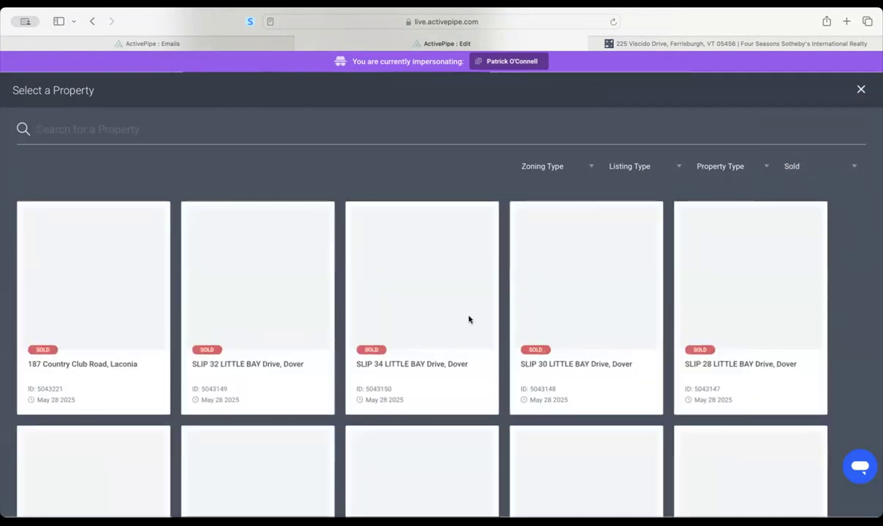
{"action": "scroll", "coordinate": [413, 248], "scroll_direction": "down", "scroll_amount": 2}
{"action": "scroll", "coordinate": [412, 249], "scroll_direction": "up", "scroll_amount": 2}
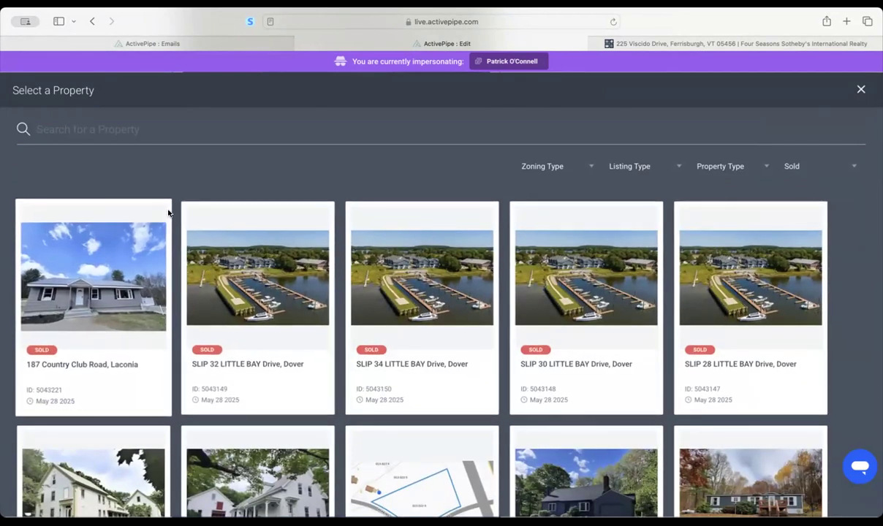
{"action": "left_click", "coordinate": [859, 89]}
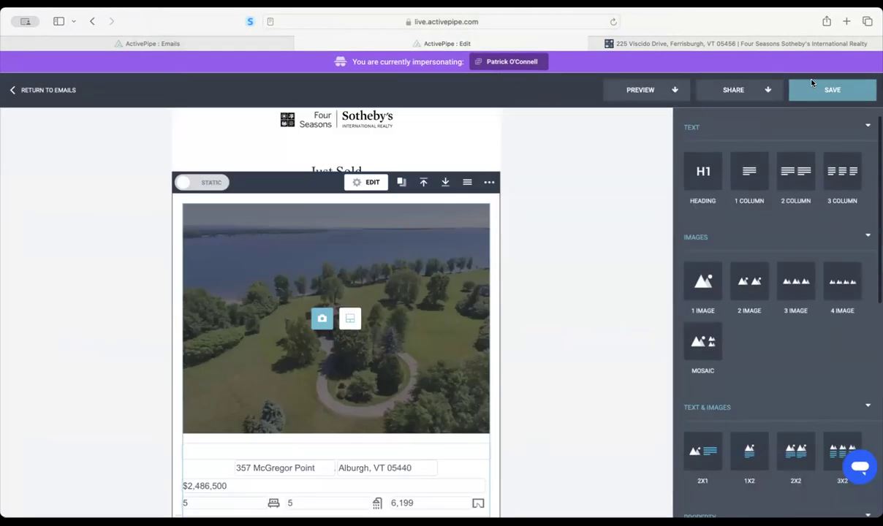
{"action": "left_click", "coordinate": [845, 93]}
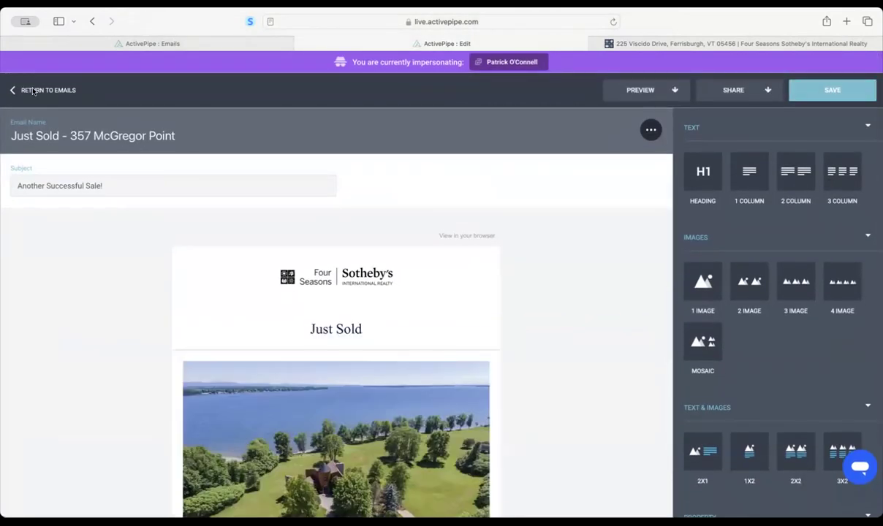
{"action": "left_click", "coordinate": [32, 91]}
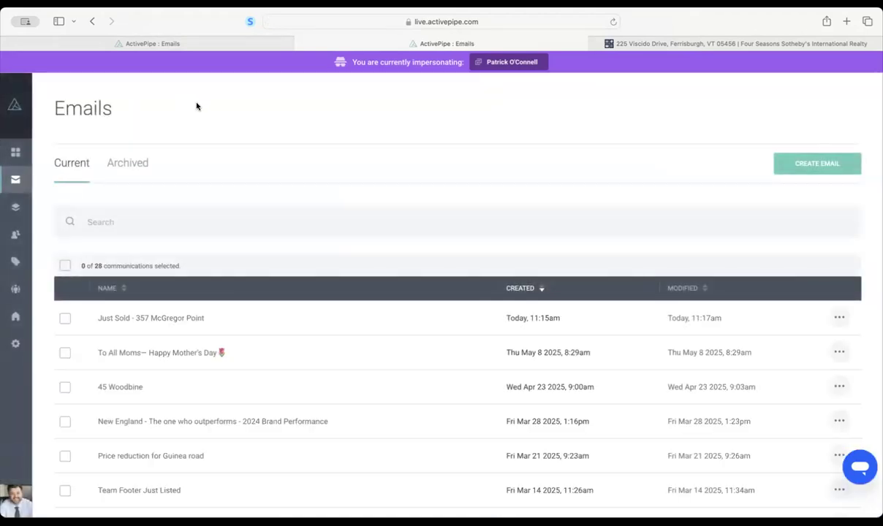
{"action": "mouse_move", "coordinate": [16, 155]}
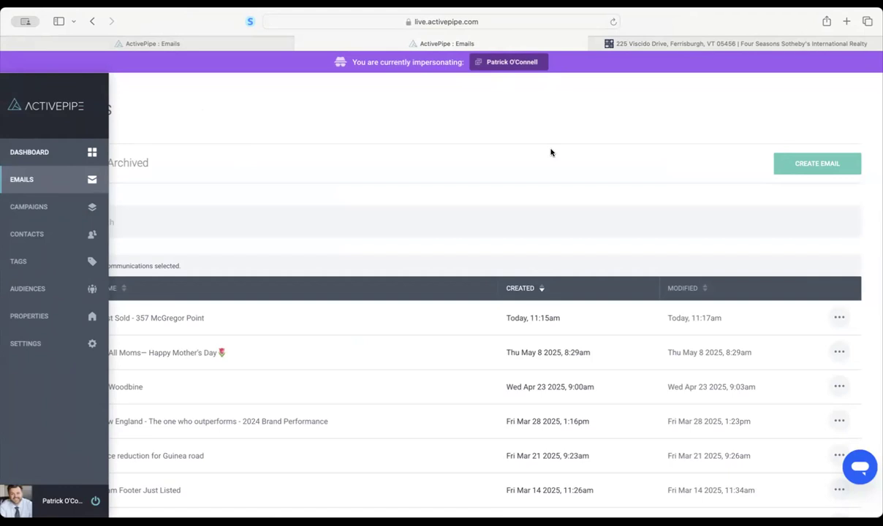
{"action": "left_click", "coordinate": [175, 320]}
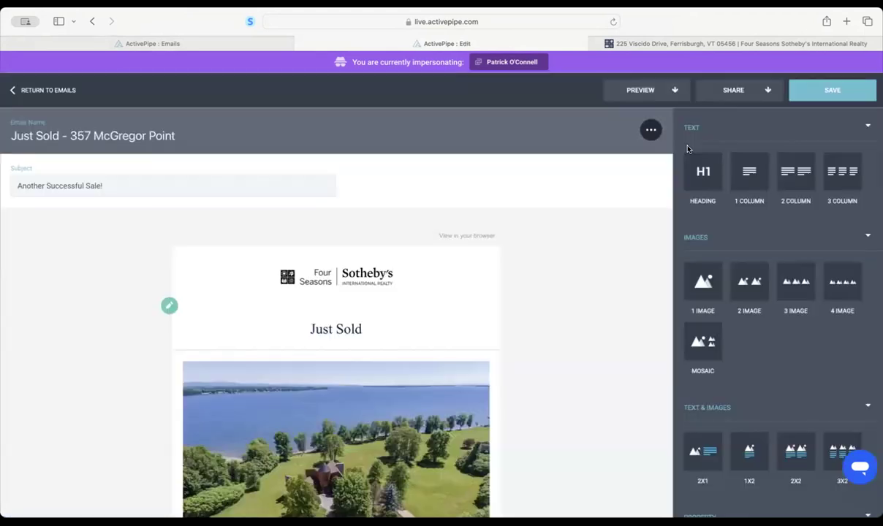
{"action": "scroll", "coordinate": [501, 331], "scroll_direction": "down", "scroll_amount": 5}
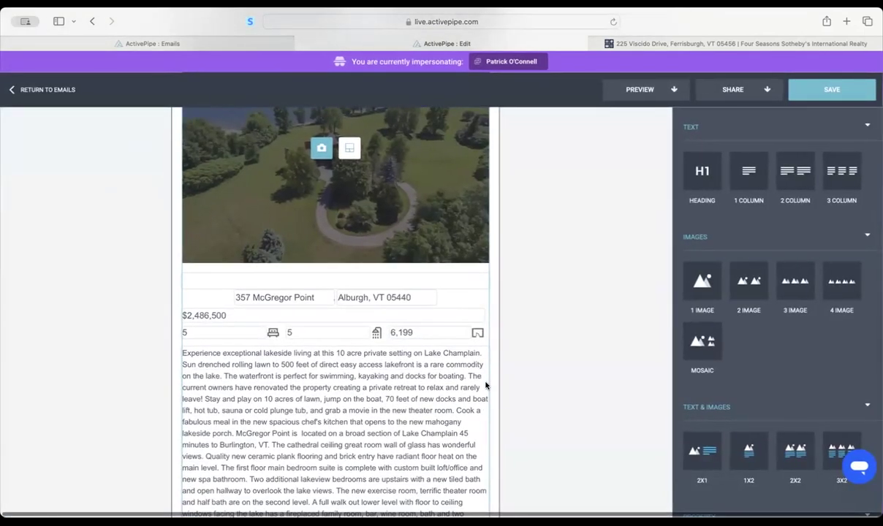
{"action": "scroll", "coordinate": [485, 386], "scroll_direction": "down", "scroll_amount": 3}
{"action": "left_click", "coordinate": [480, 386]}
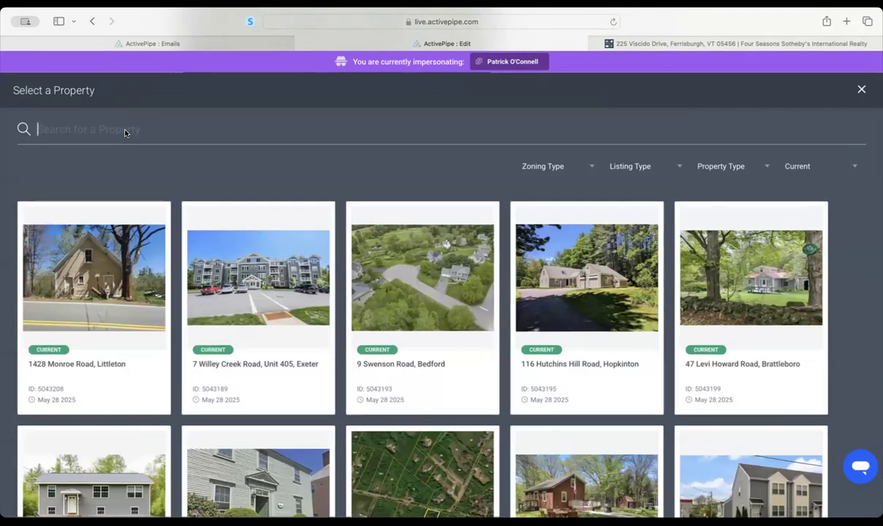
{"action": "left_click", "coordinate": [808, 167]}
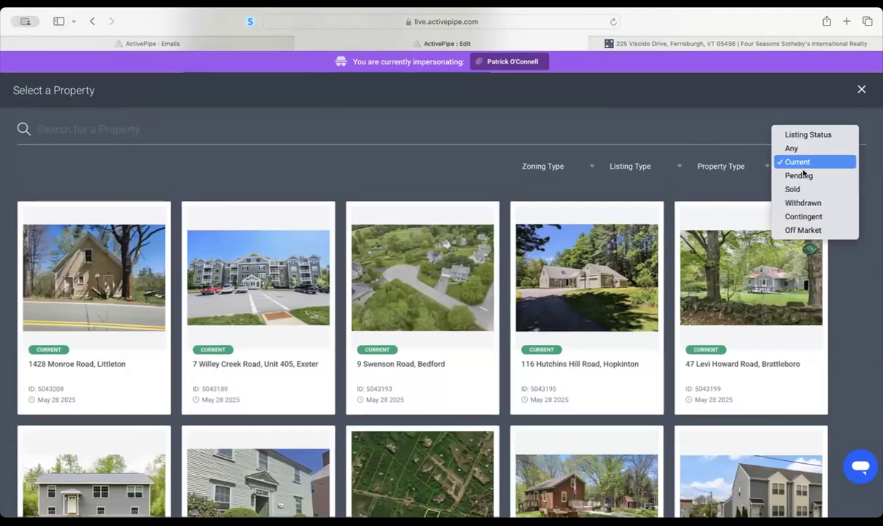
{"action": "left_click", "coordinate": [795, 190]}
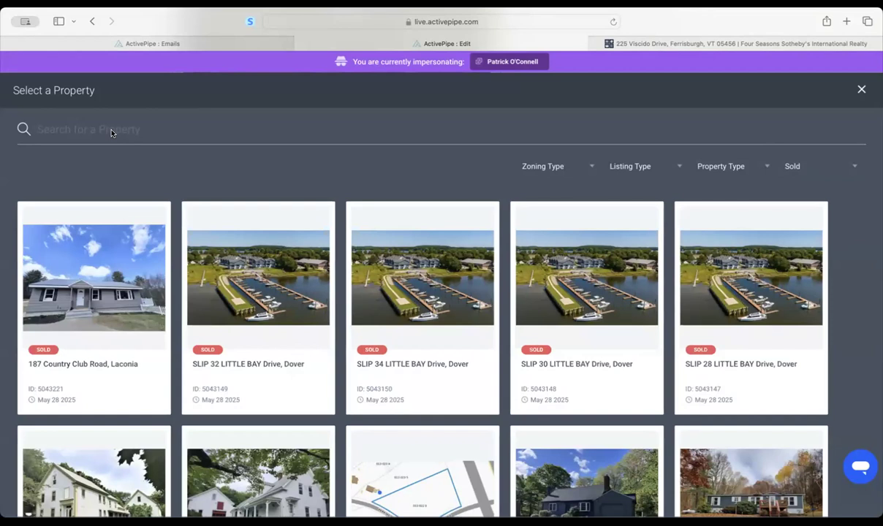
{"action": "left_click", "coordinate": [111, 133]}
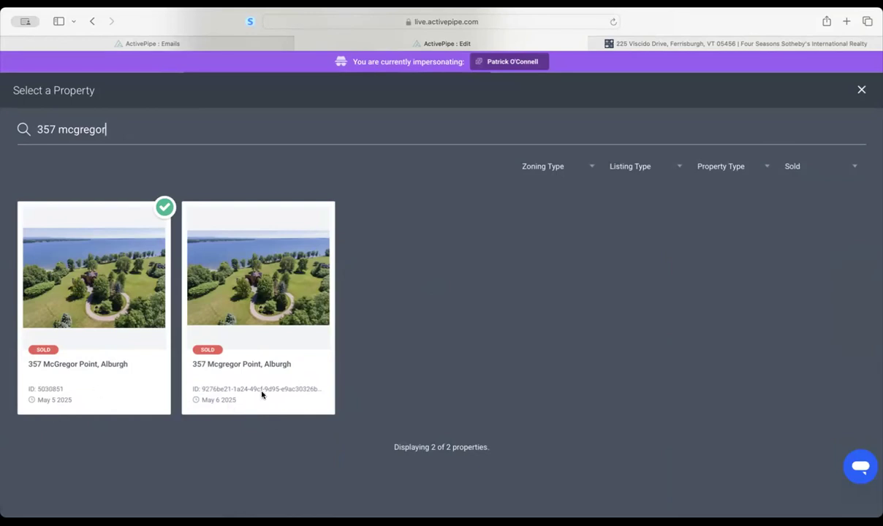
{"action": "left_click", "coordinate": [305, 292]}
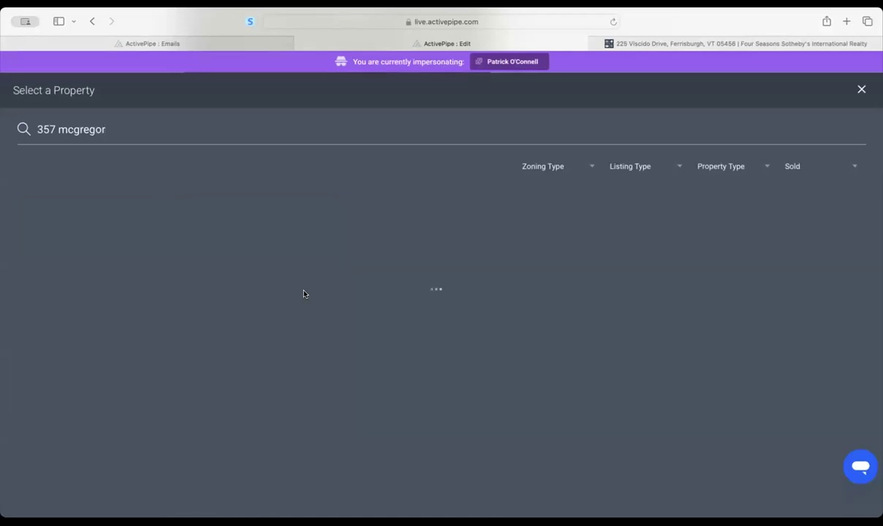
{"action": "left_click", "coordinate": [518, 338]}
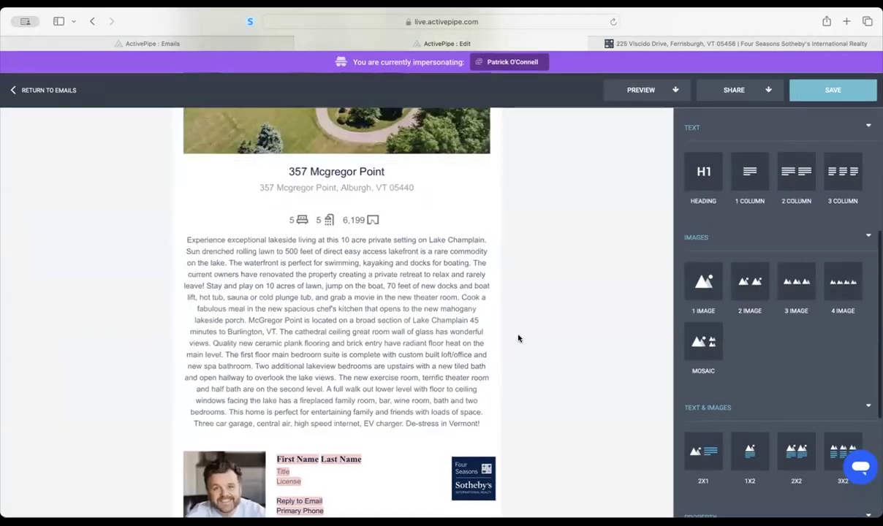
{"action": "scroll", "coordinate": [518, 338], "scroll_direction": "up", "scroll_amount": 4}
{"action": "scroll", "coordinate": [518, 338], "scroll_direction": "down", "scroll_amount": 5}
{"action": "scroll", "coordinate": [518, 338], "scroll_direction": "up", "scroll_amount": 1}
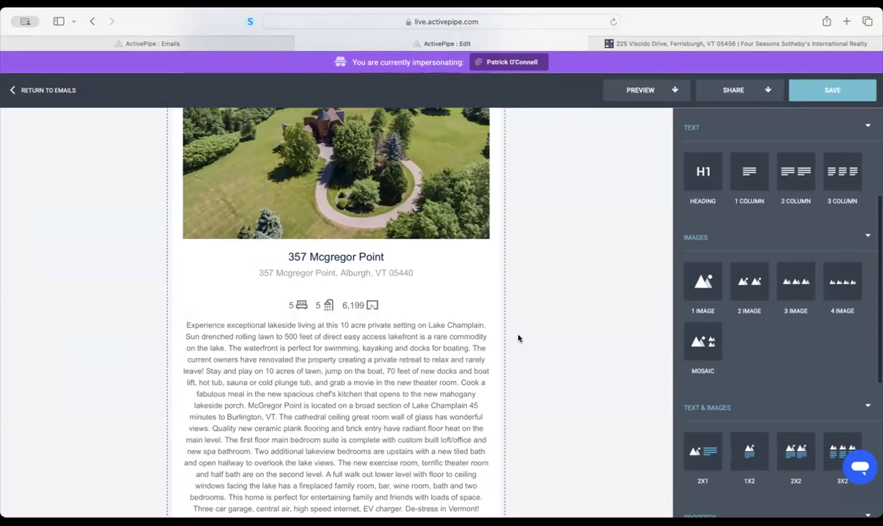
{"action": "scroll", "coordinate": [518, 338], "scroll_direction": "down", "scroll_amount": 5}
{"action": "scroll", "coordinate": [518, 339], "scroll_direction": "up", "scroll_amount": 6}
{"action": "scroll", "coordinate": [518, 338], "scroll_direction": "up", "scroll_amount": 3}
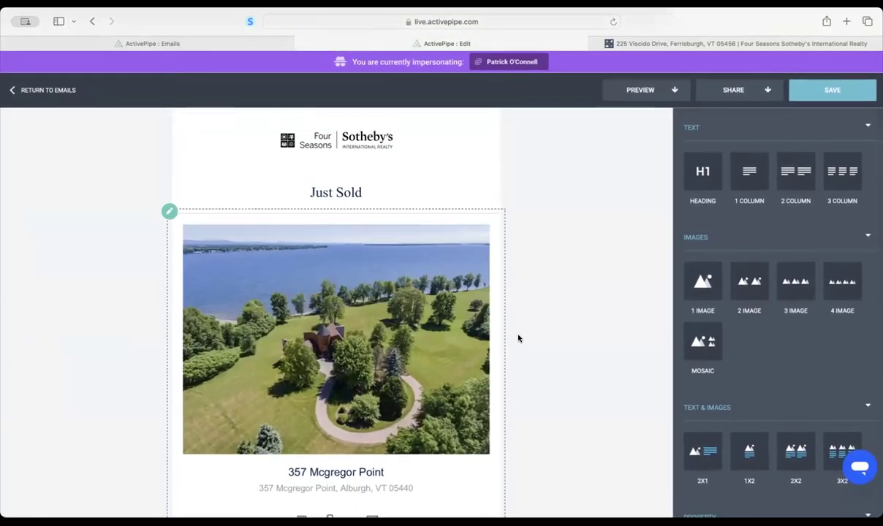
{"action": "scroll", "coordinate": [518, 339], "scroll_direction": "down", "scroll_amount": 3}
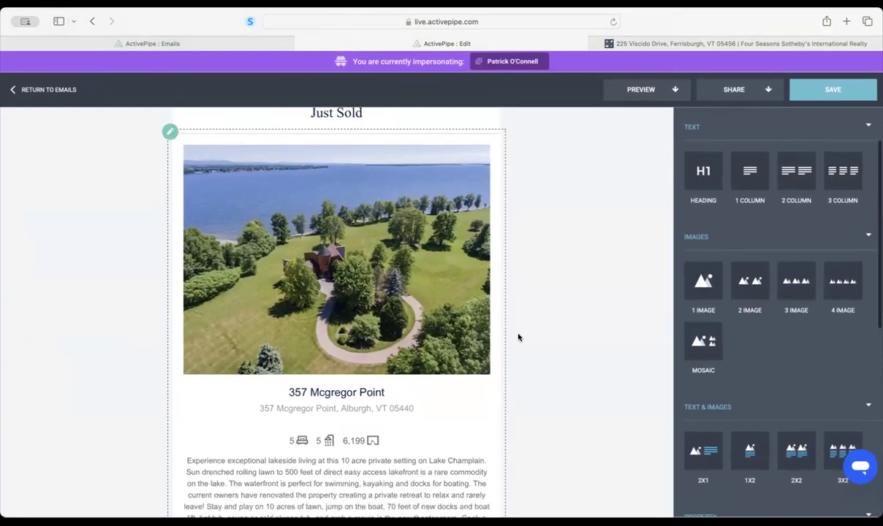
{"action": "scroll", "coordinate": [518, 338], "scroll_direction": "down", "scroll_amount": 2}
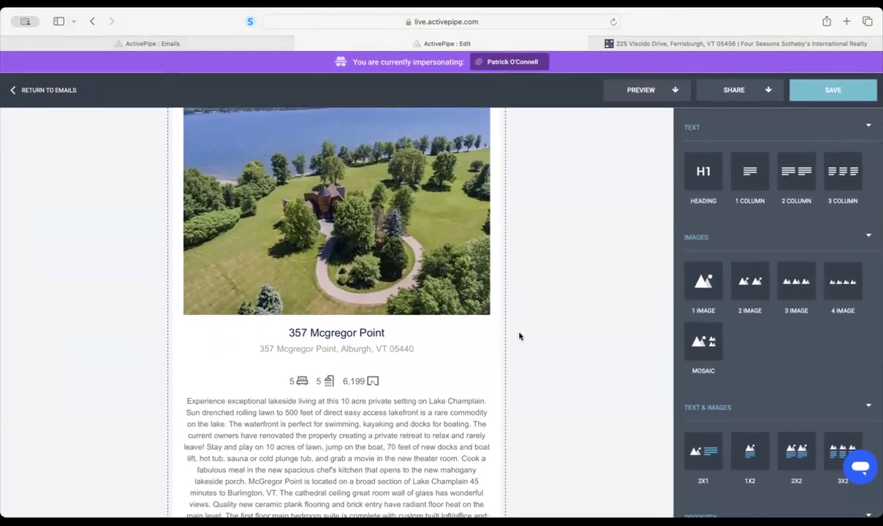
{"action": "scroll", "coordinate": [519, 336], "scroll_direction": "up", "scroll_amount": 5}
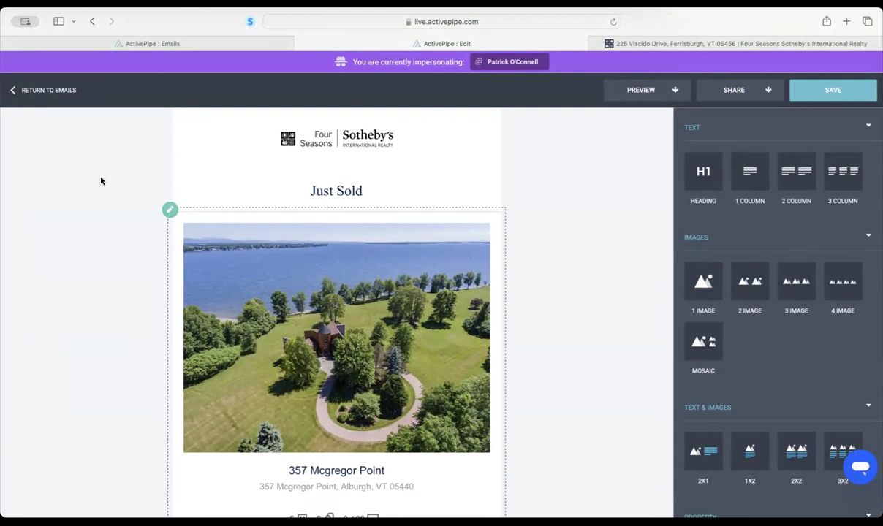
{"action": "left_click", "coordinate": [57, 92]}
- Leave the editor without saving, then browse Campaigns and Emails before settling on the Dashboard
{"action": "left_click", "coordinate": [503, 315]}
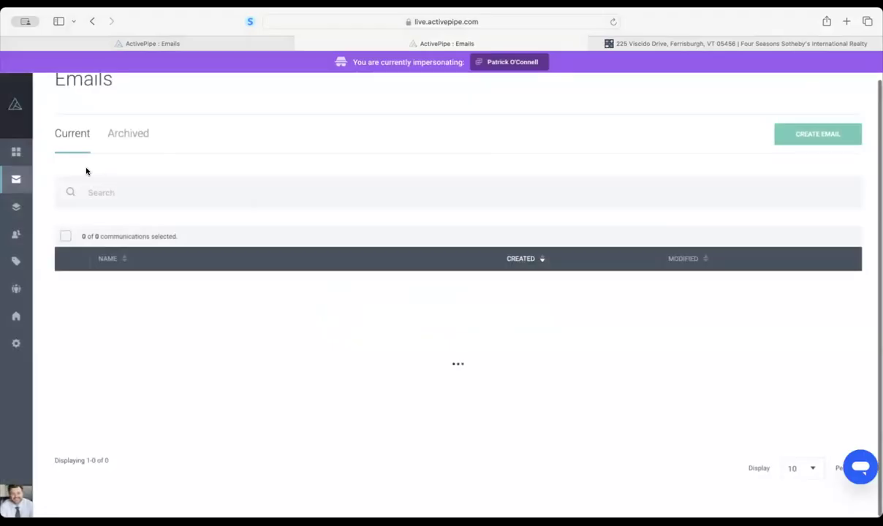
{"action": "left_click", "coordinate": [22, 154]}
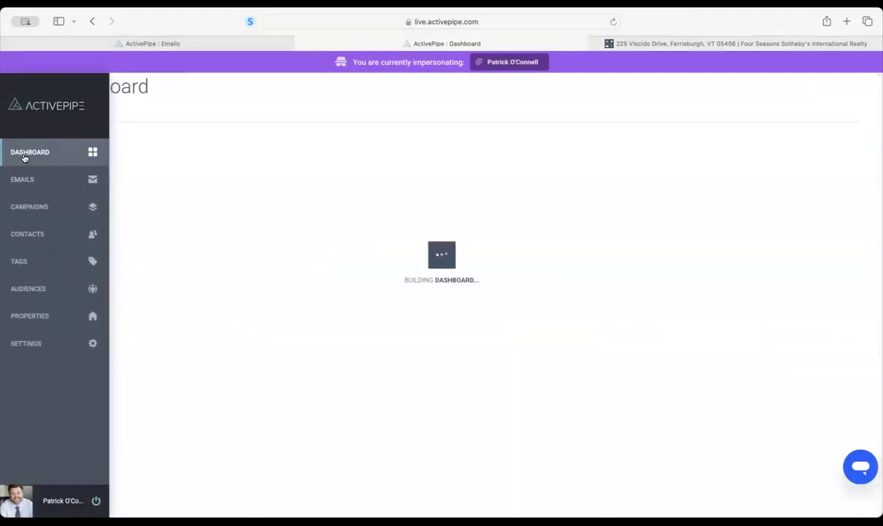
{"action": "left_click", "coordinate": [40, 206]}
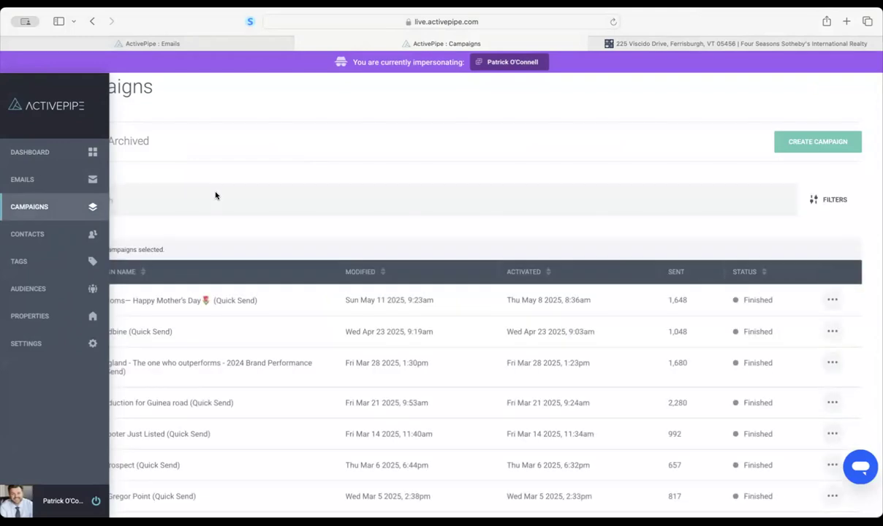
{"action": "left_click", "coordinate": [56, 178]}
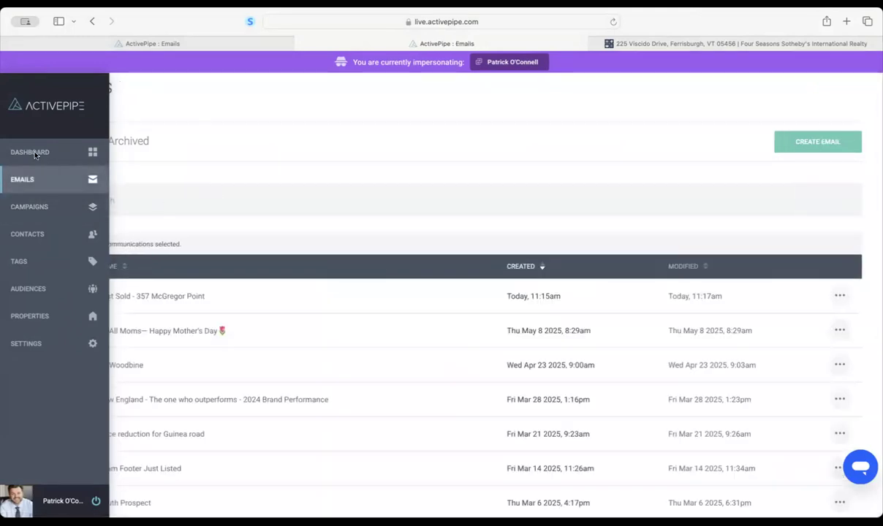
{"action": "left_click", "coordinate": [34, 152]}
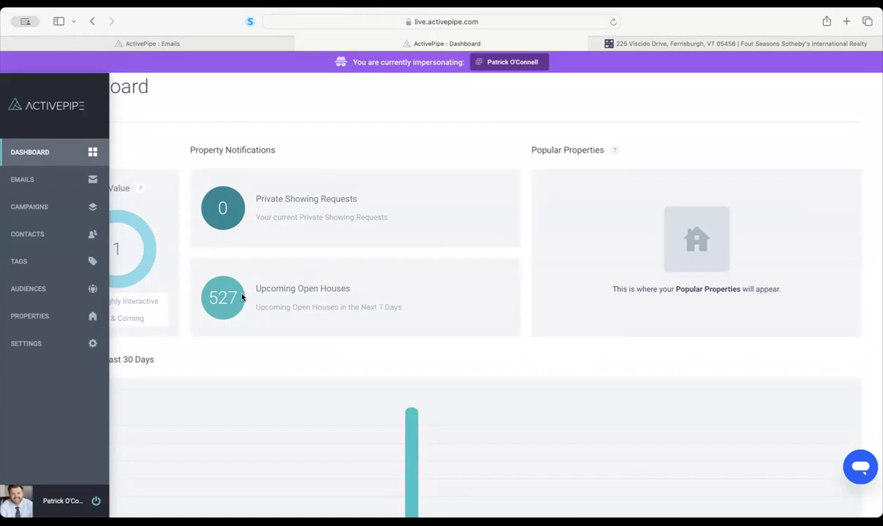
{"action": "left_click", "coordinate": [33, 208]}
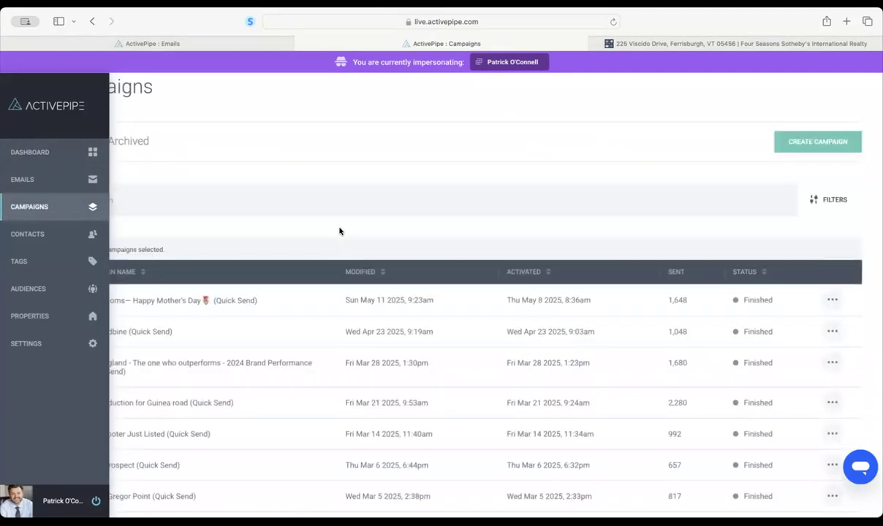
{"action": "scroll", "coordinate": [339, 231], "scroll_direction": "down", "scroll_amount": 3}
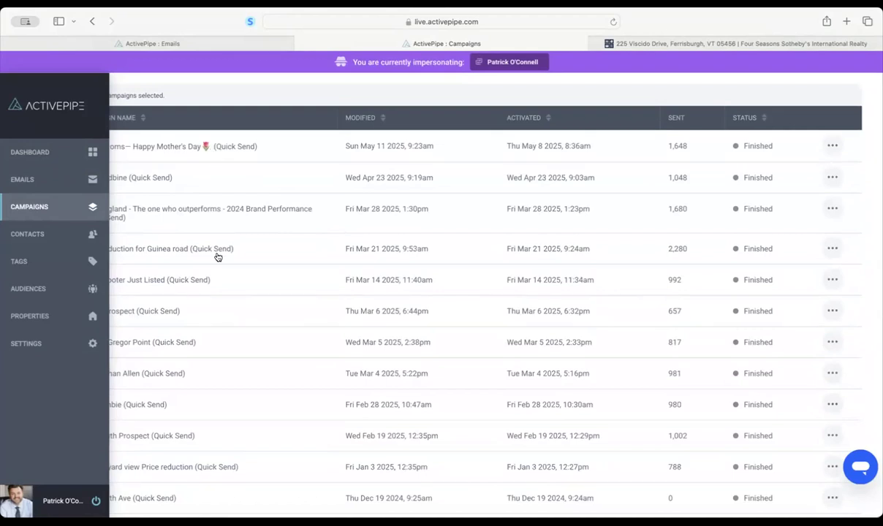
{"action": "scroll", "coordinate": [212, 255], "scroll_direction": "up", "scroll_amount": 3}
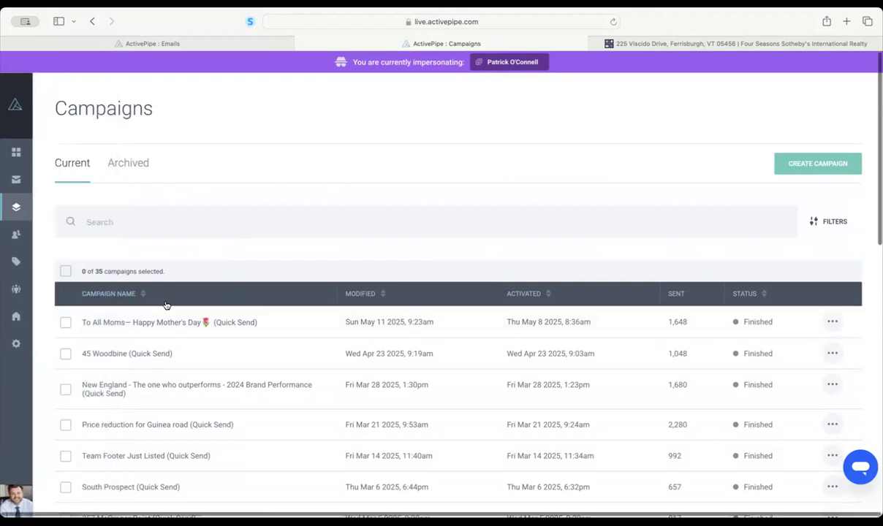
{"action": "scroll", "coordinate": [130, 315], "scroll_direction": "down", "scroll_amount": 5}
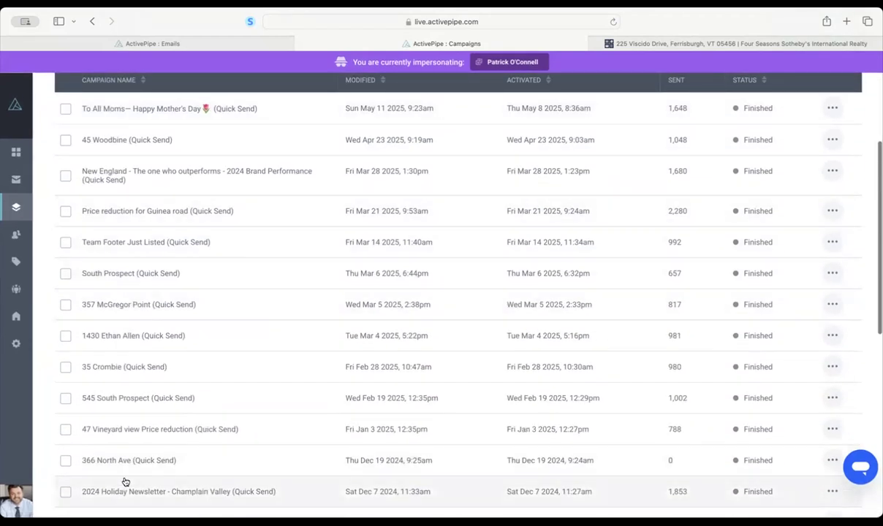
{"action": "scroll", "coordinate": [125, 482], "scroll_direction": "up", "scroll_amount": 5}
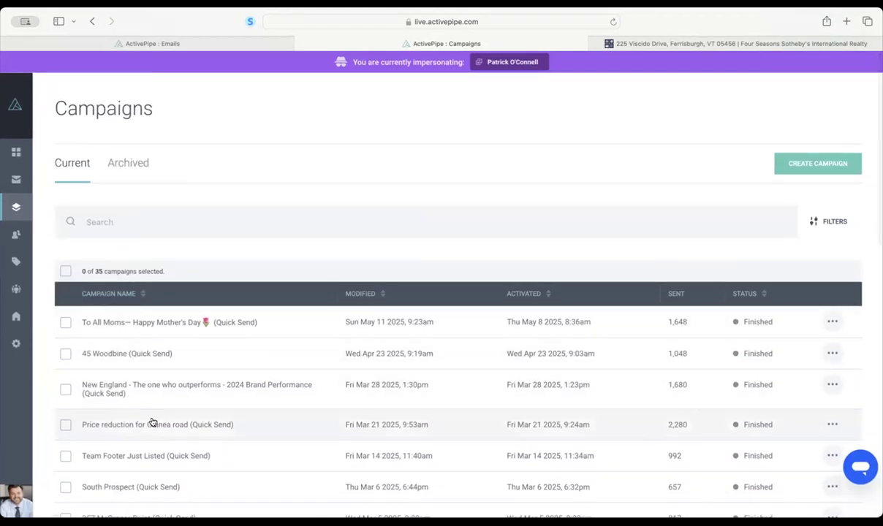
{"action": "scroll", "coordinate": [151, 422], "scroll_direction": "down", "scroll_amount": 5}
{"action": "scroll", "coordinate": [152, 420], "scroll_direction": "up", "scroll_amount": 5}
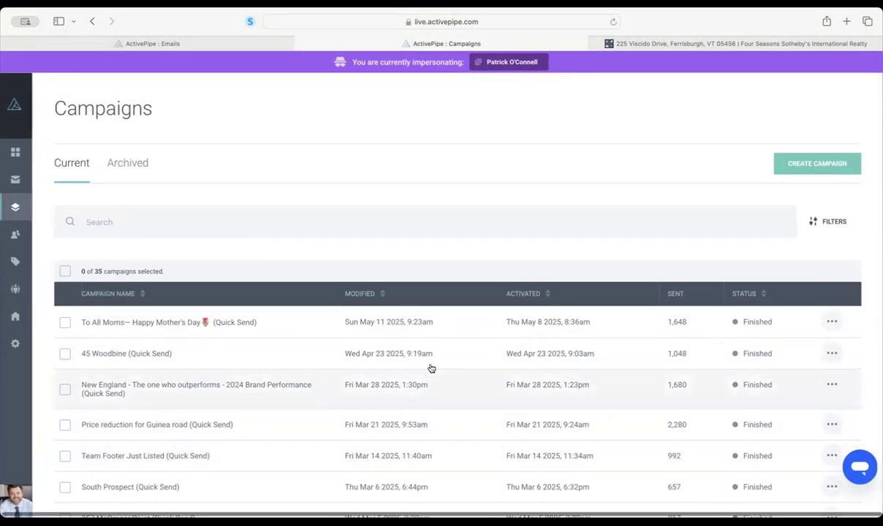
{"action": "left_click", "coordinate": [23, 152]}
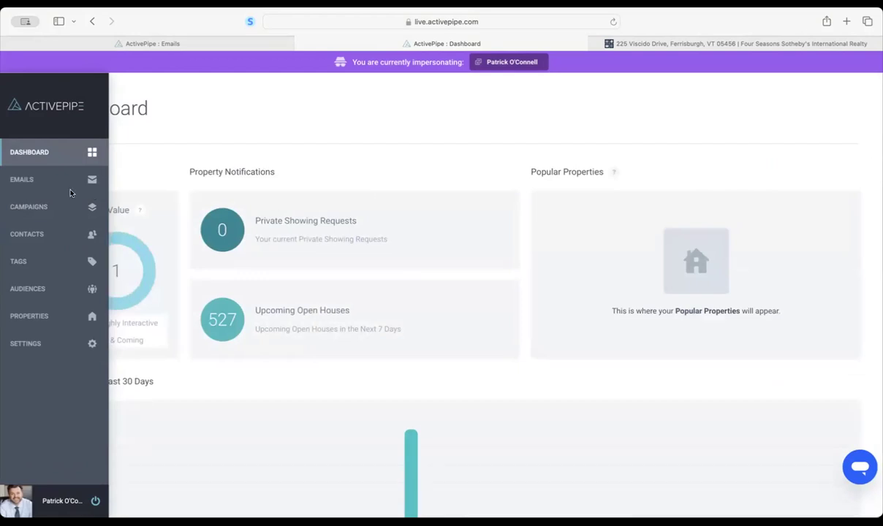
- Create a new email named 'Open House' from the Open House template
{"action": "left_click", "coordinate": [21, 175]}
{"action": "left_click", "coordinate": [809, 165]}
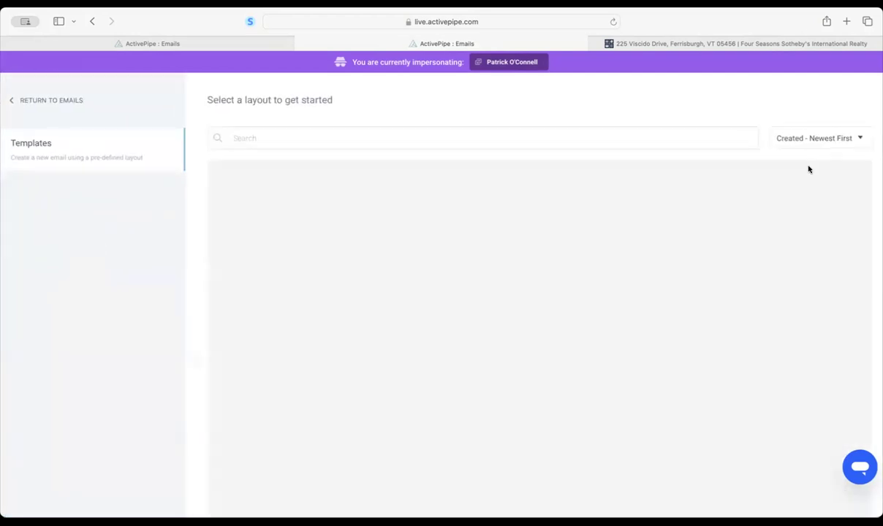
{"action": "scroll", "coordinate": [452, 300], "scroll_direction": "down", "scroll_amount": 4}
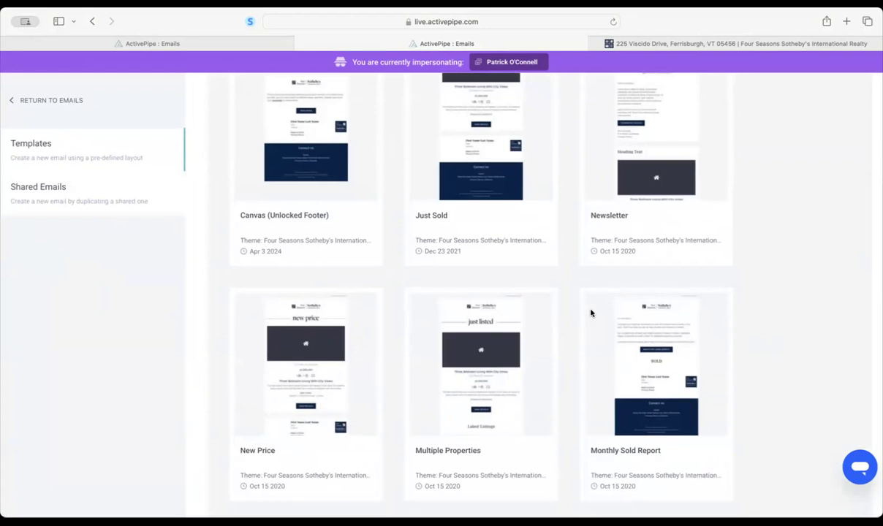
{"action": "scroll", "coordinate": [551, 426], "scroll_direction": "down", "scroll_amount": 10}
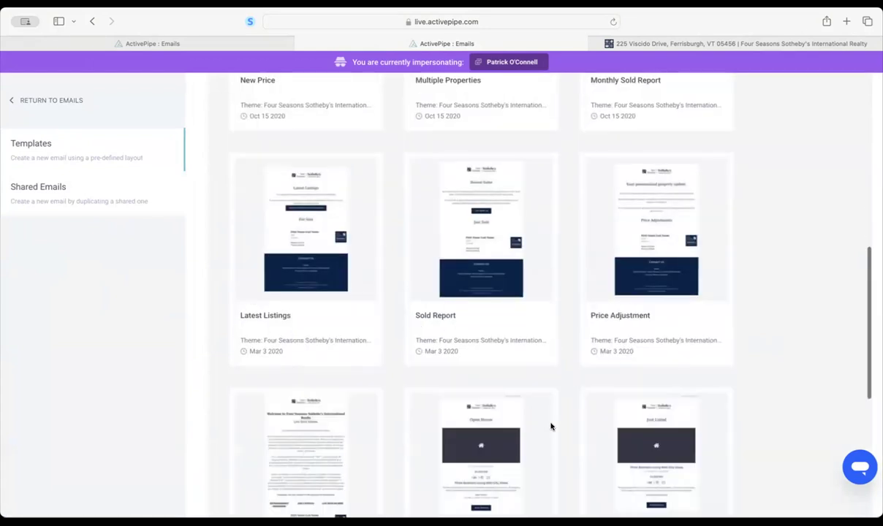
{"action": "scroll", "coordinate": [551, 426], "scroll_direction": "down", "scroll_amount": 7}
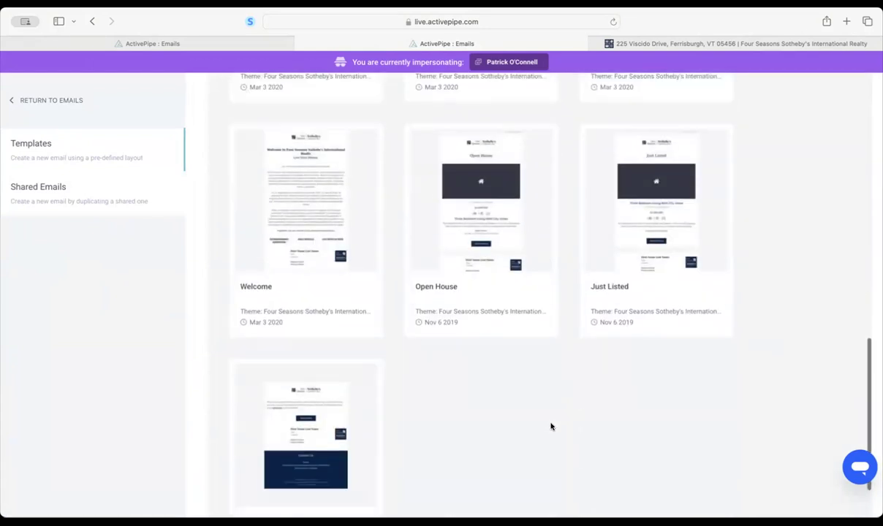
{"action": "left_click", "coordinate": [460, 189]}
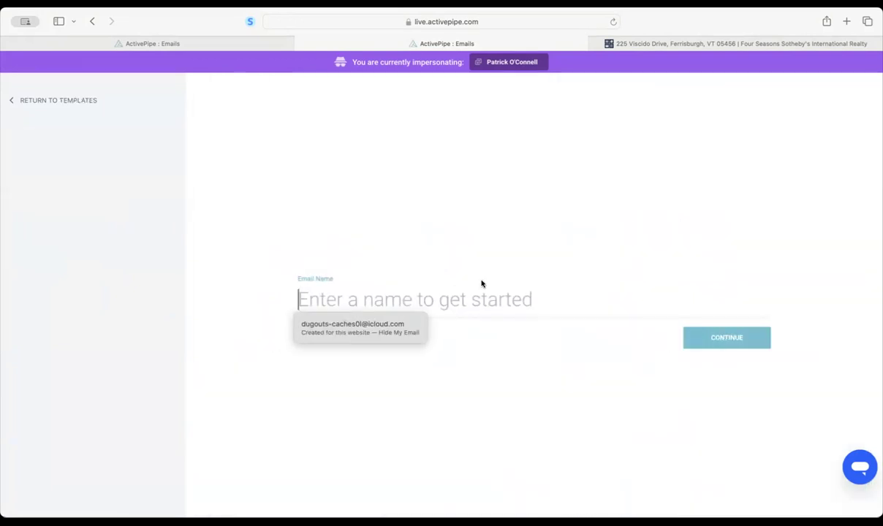
{"action": "type", "text": "Open House"}
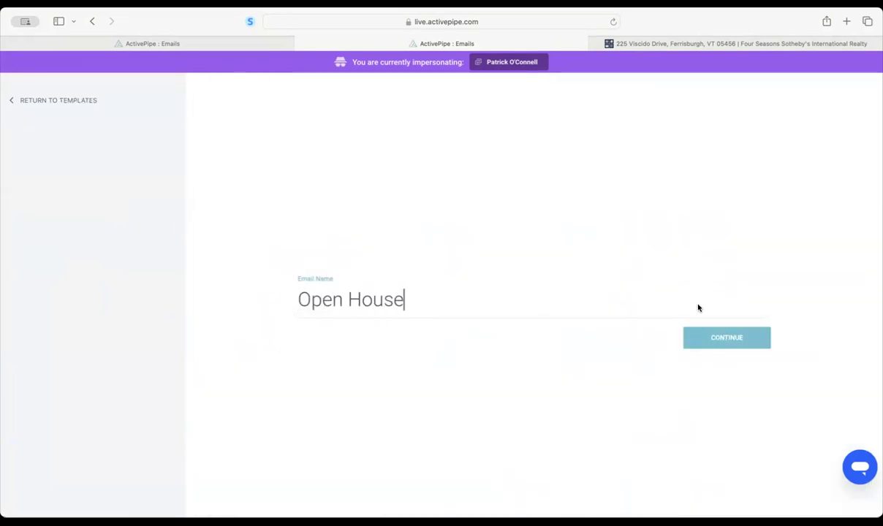
{"action": "left_click", "coordinate": [700, 341]}
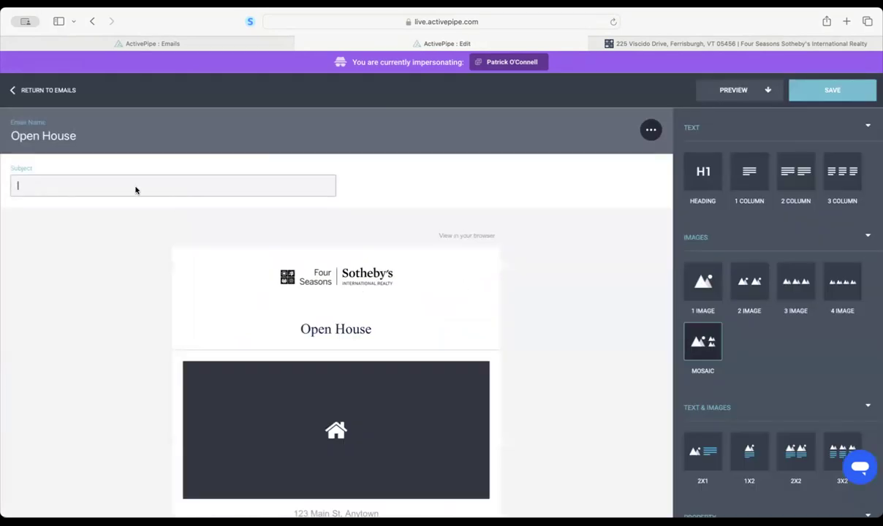
- Open the Select a Property picker from the Open House email's listing block
{"action": "scroll", "coordinate": [476, 256], "scroll_direction": "down", "scroll_amount": 5}
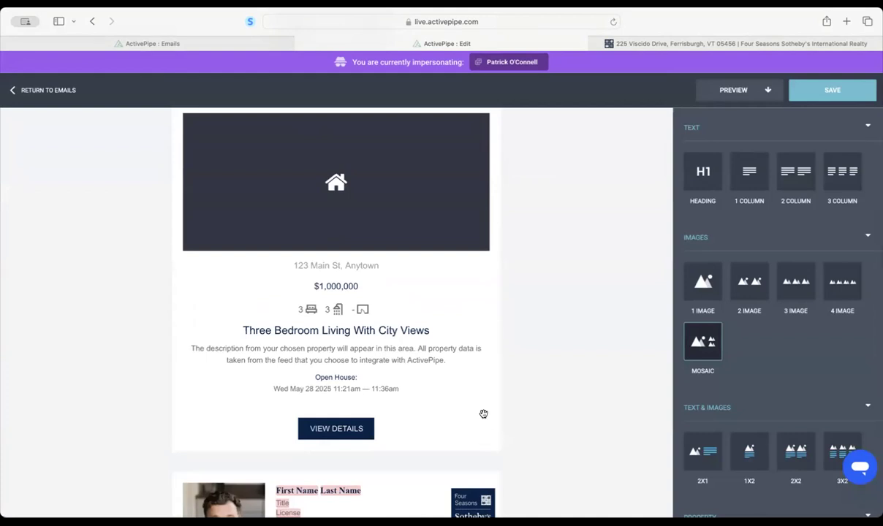
{"action": "left_click", "coordinate": [478, 383]}
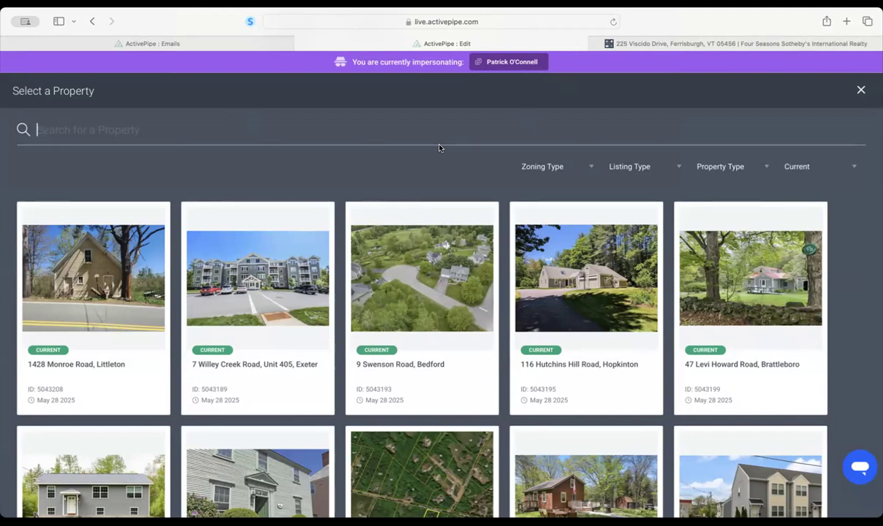
- Close the property picker without a choice and highlight the Open House date and time lines
{"action": "left_click", "coordinate": [860, 89]}
{"action": "left_click_drag", "start_coordinate": [307, 373], "coordinate": [403, 389]}
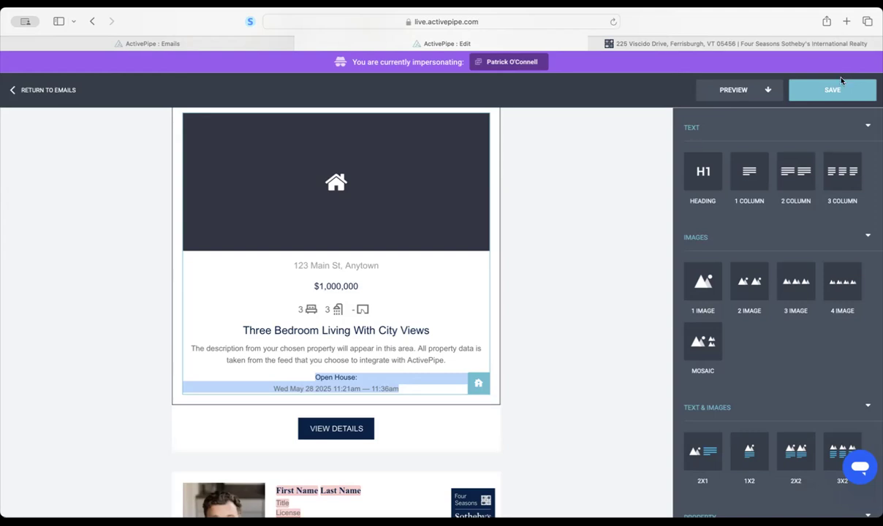
{"action": "left_click", "coordinate": [70, 89]}
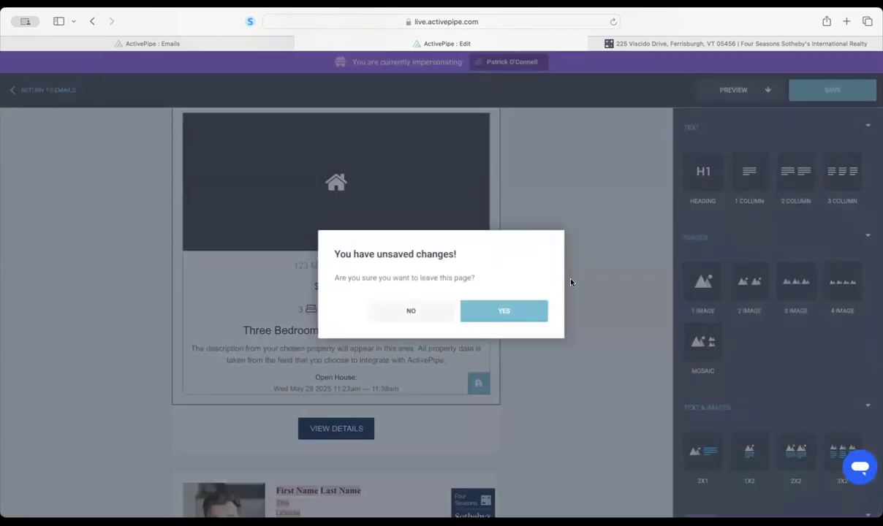
{"action": "left_click", "coordinate": [504, 312]}
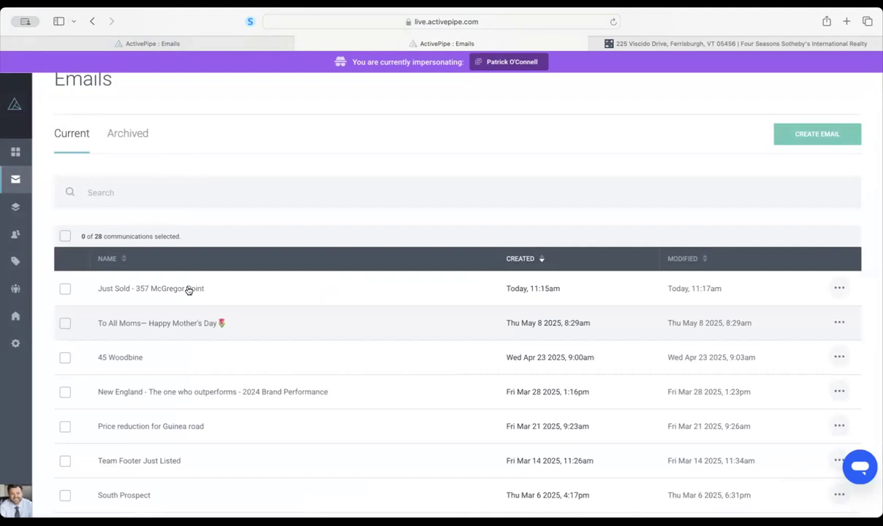
{"action": "left_click", "coordinate": [839, 288]}
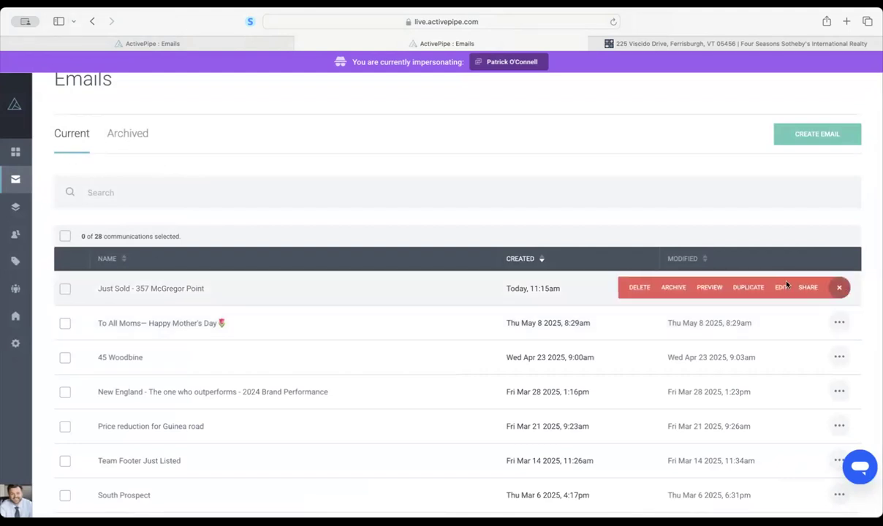
{"action": "left_click", "coordinate": [637, 288]}
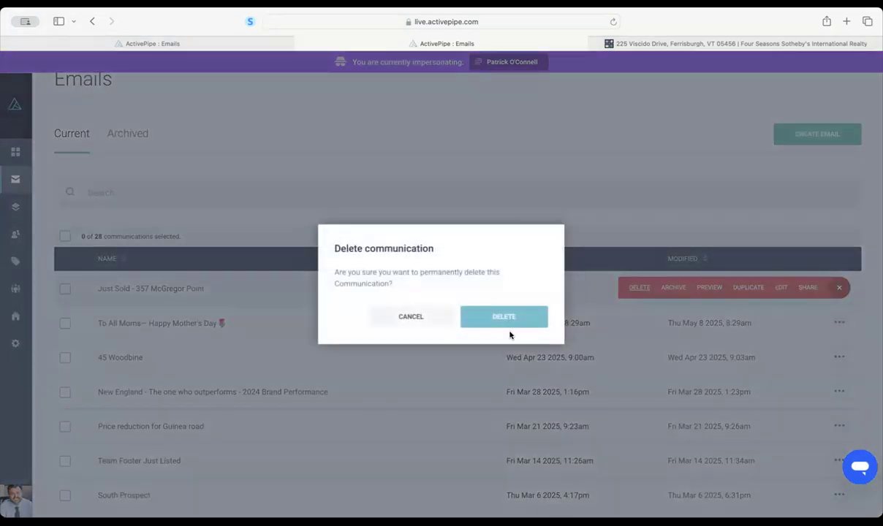
{"action": "left_click", "coordinate": [506, 316]}
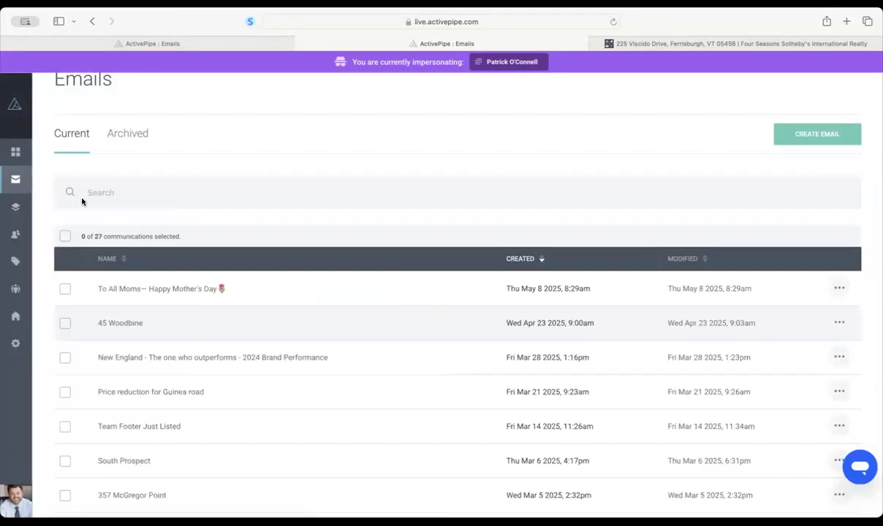
{"action": "left_click", "coordinate": [14, 152]}
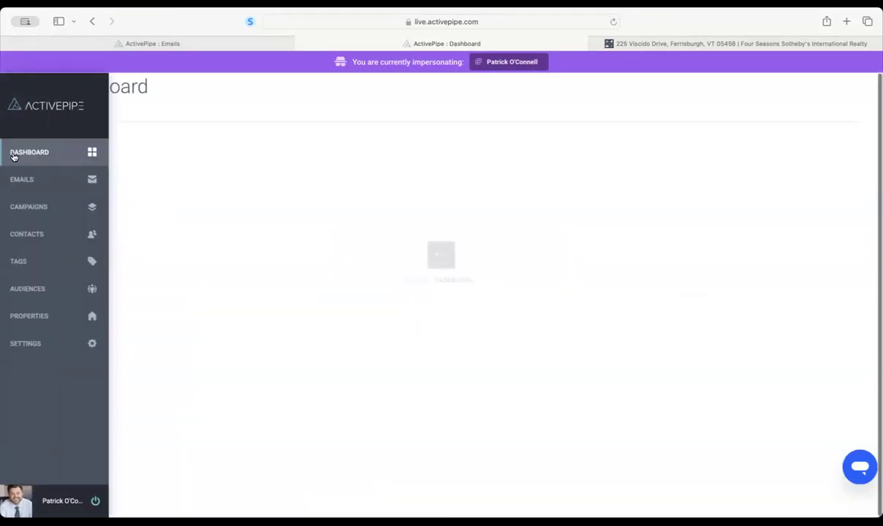